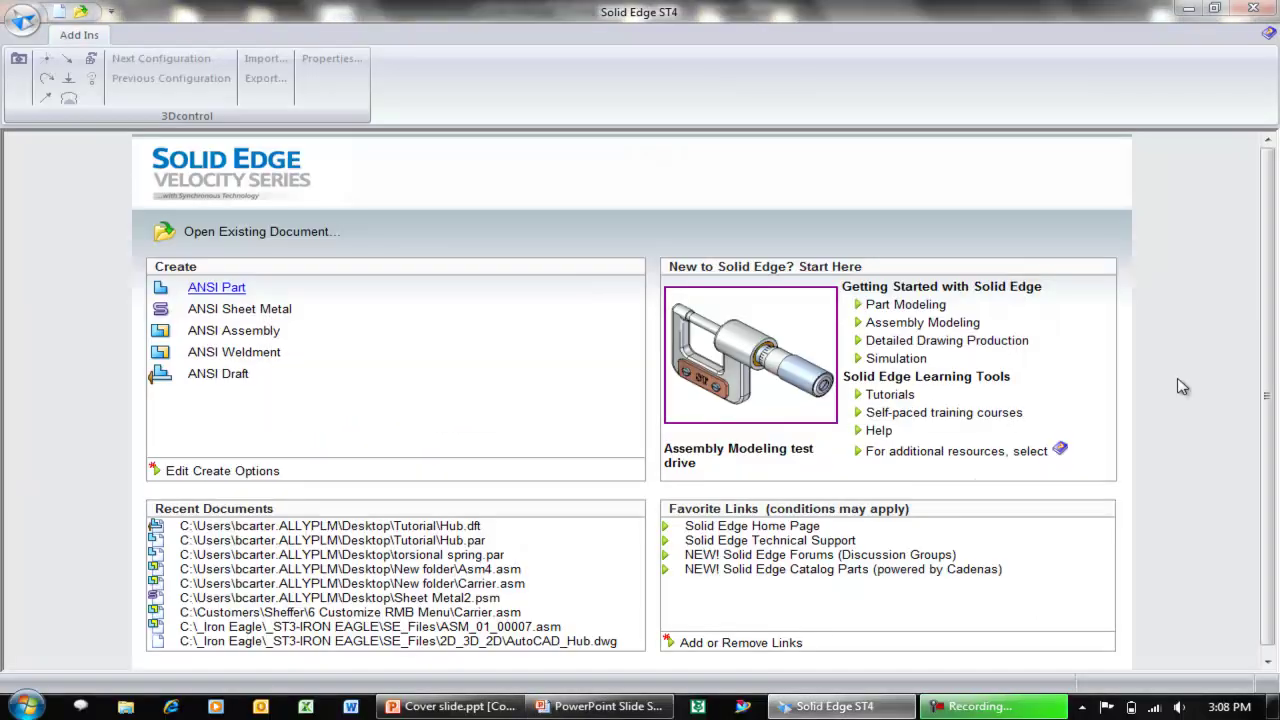
- Create a new ANSI Part and sketch two concentric circles at the origin, about 3.86 in and 1.73 in in diameter
click(219, 292)
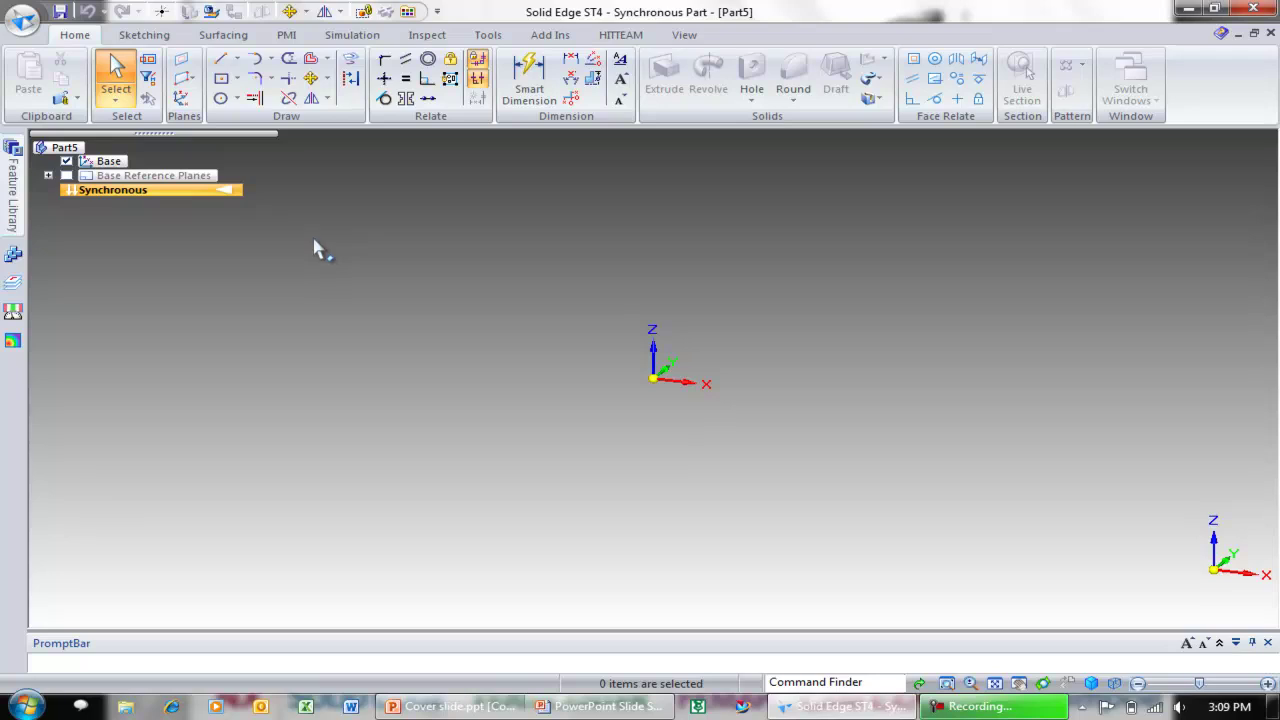
click(221, 99)
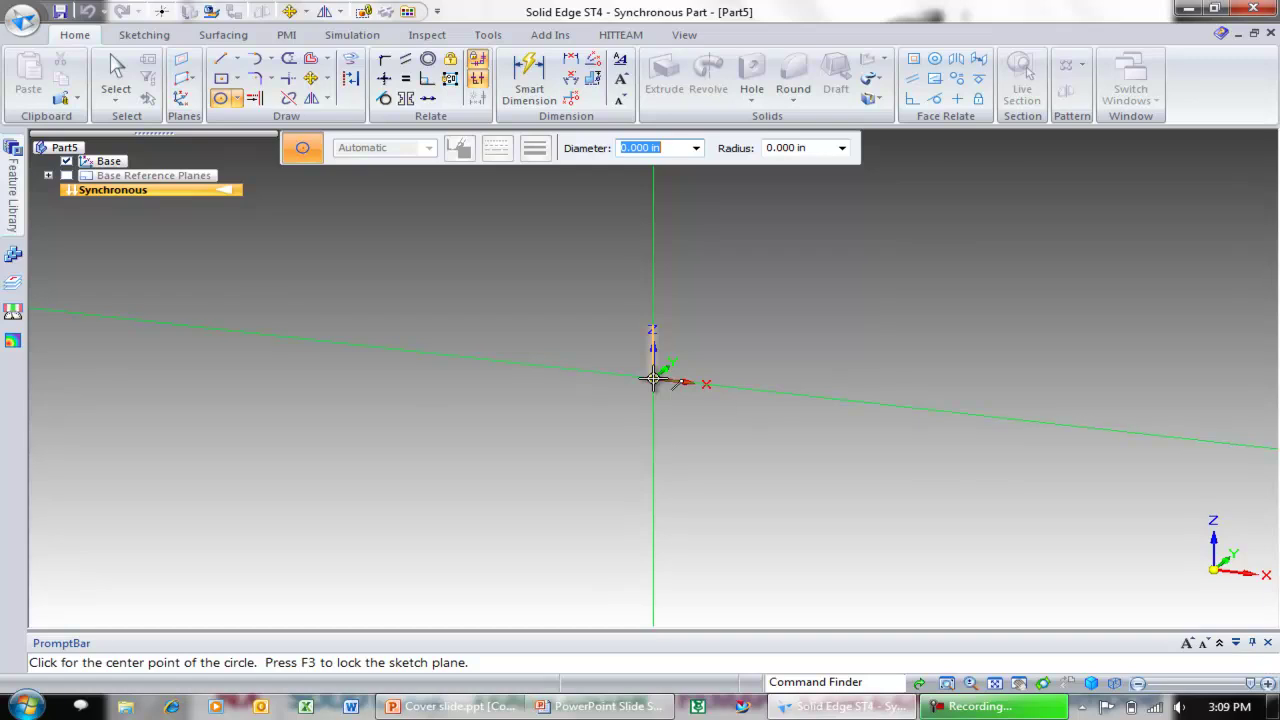
click(652, 378)
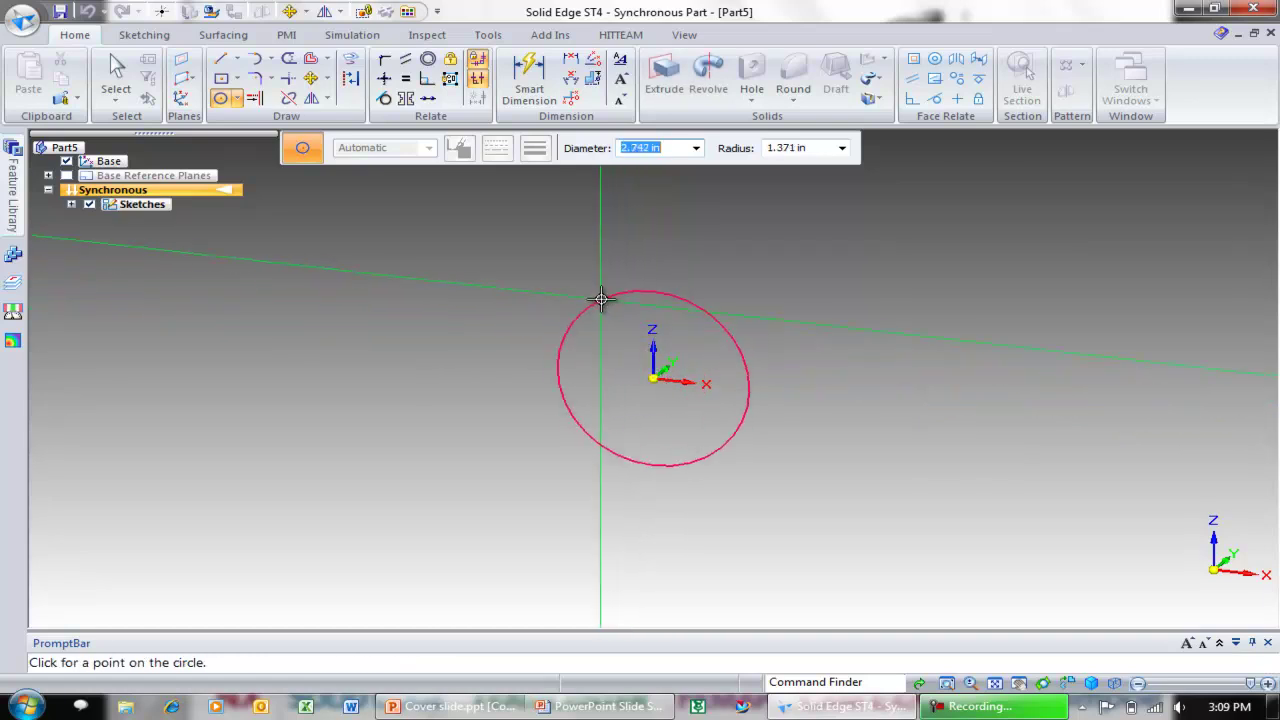
click(567, 282)
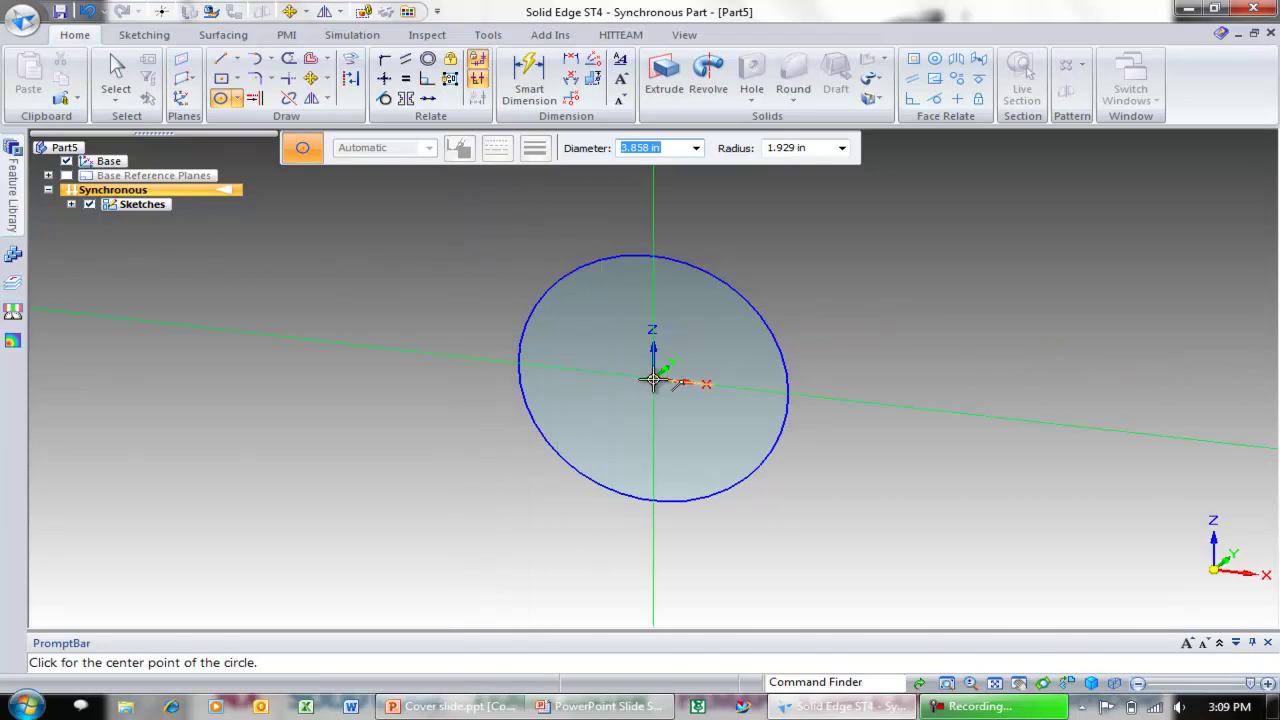
drag(645, 371, 645, 371)
click(606, 336)
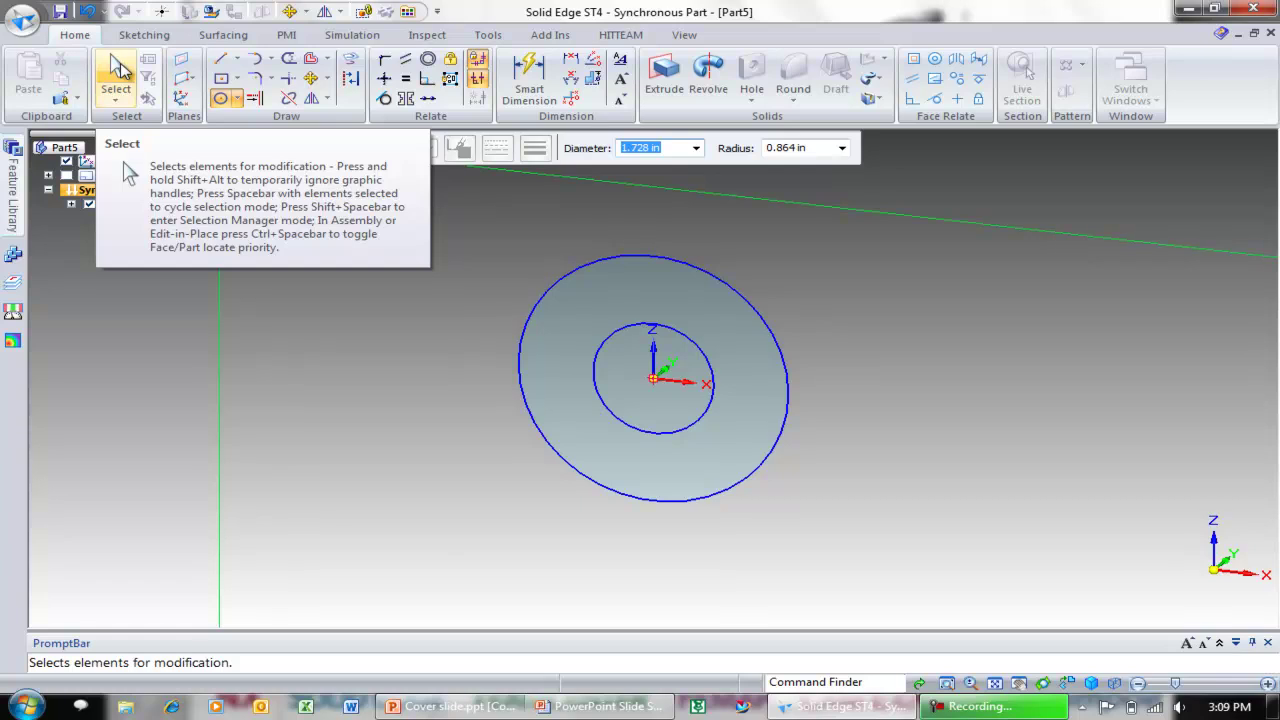
click(118, 66)
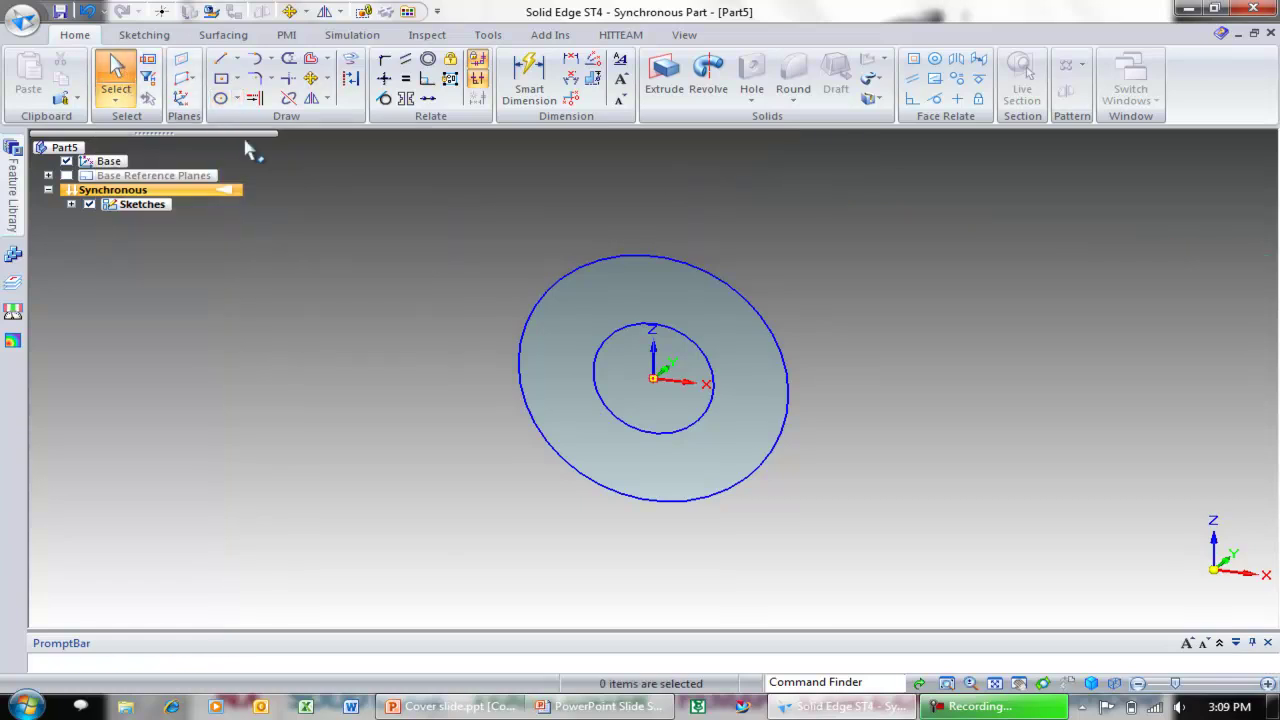
- Extrude the outer ring and inner circle regions together 0.5 in backward into a solid disc
click(583, 332)
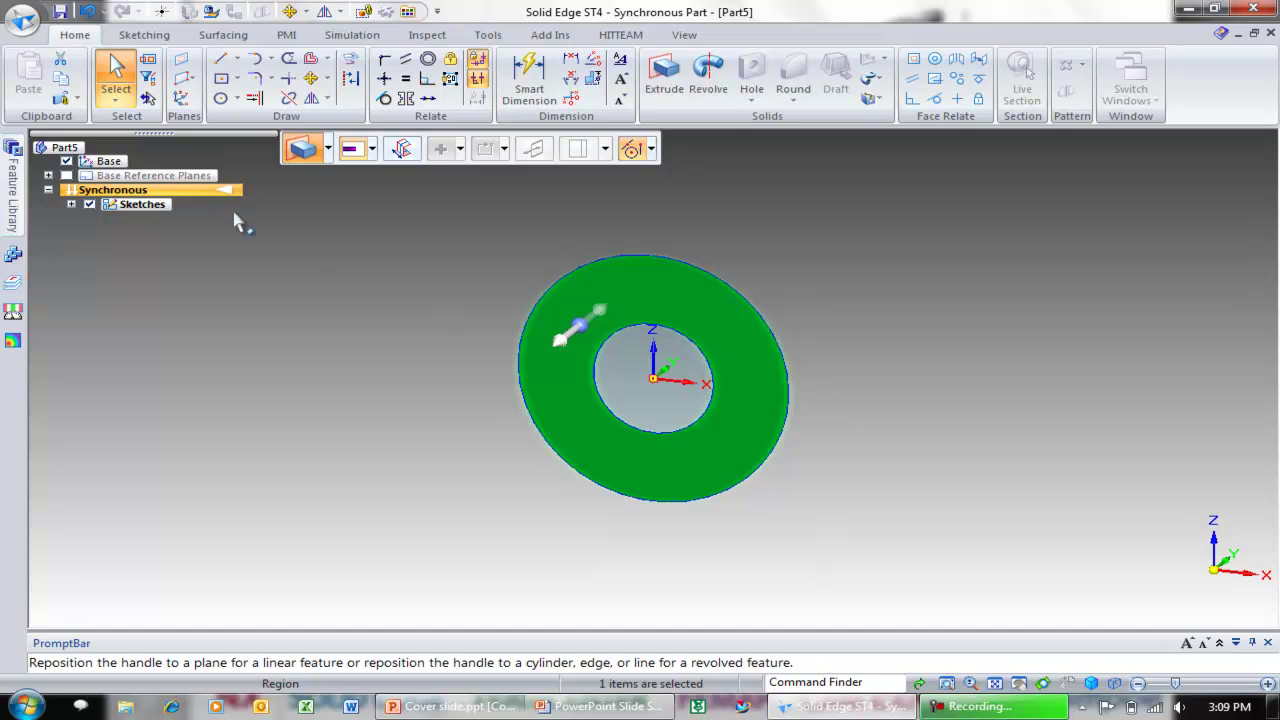
click(113, 102)
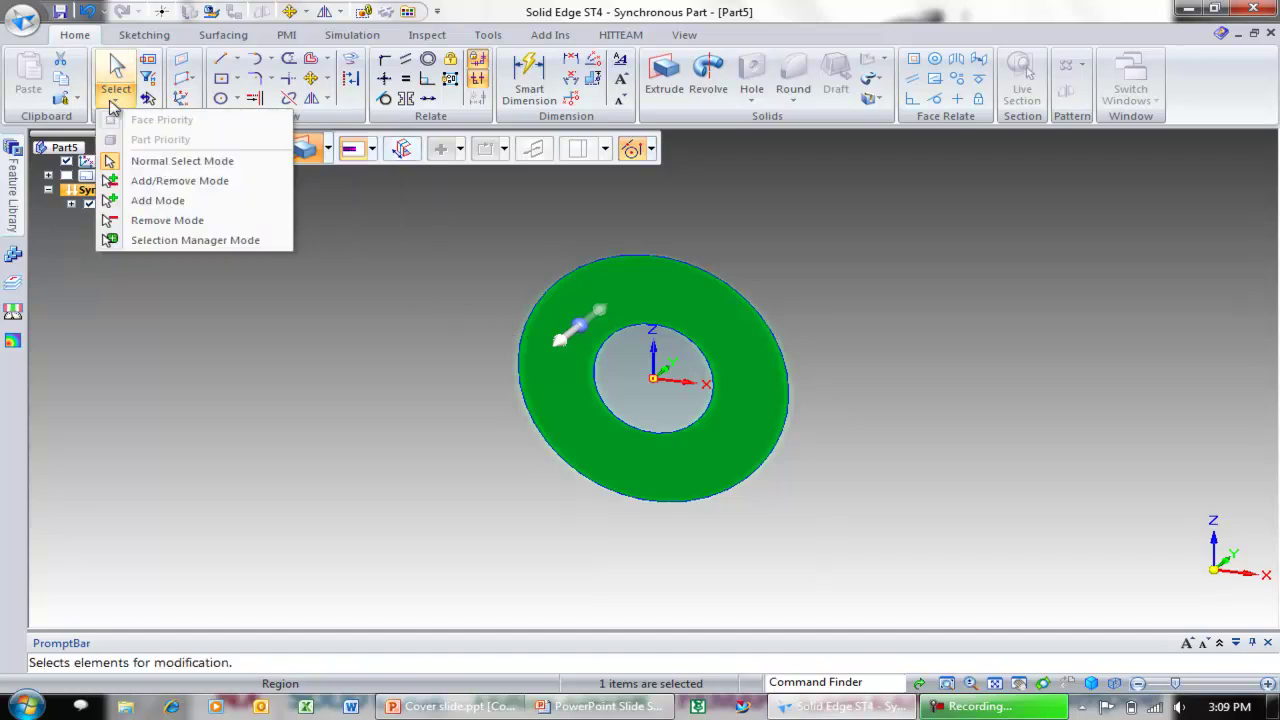
click(179, 182)
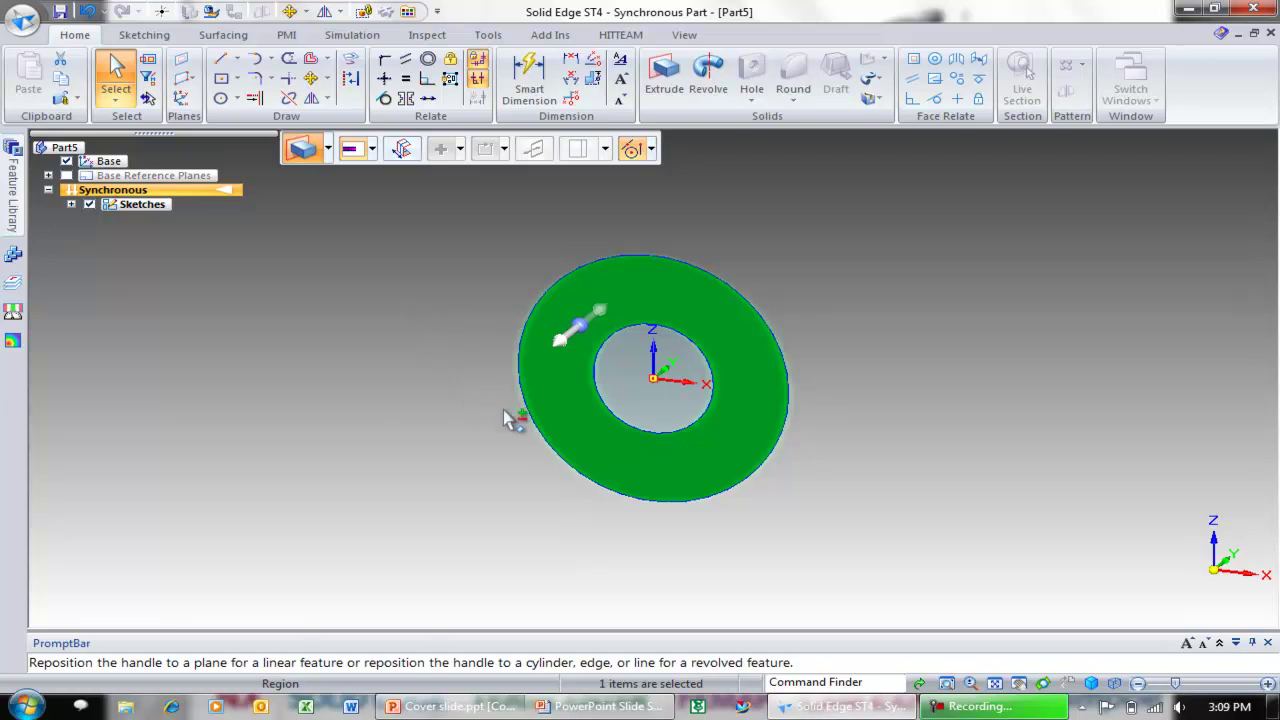
click(629, 390)
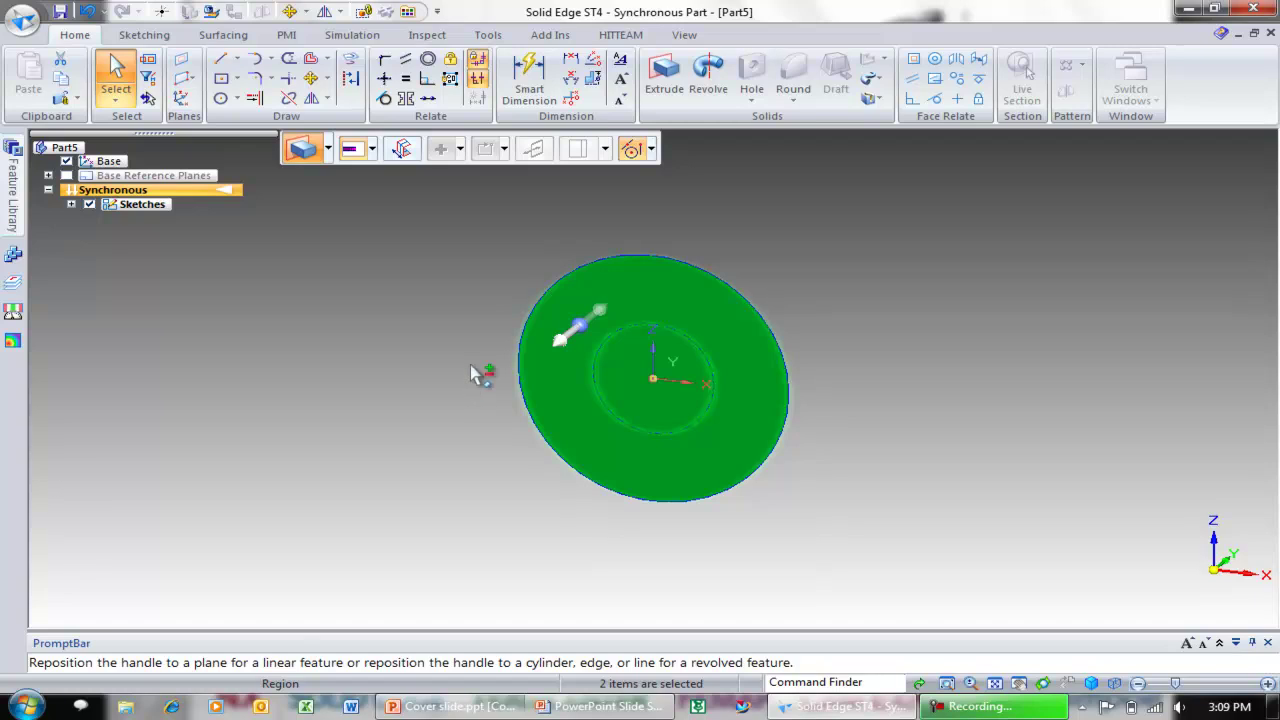
click(592, 316)
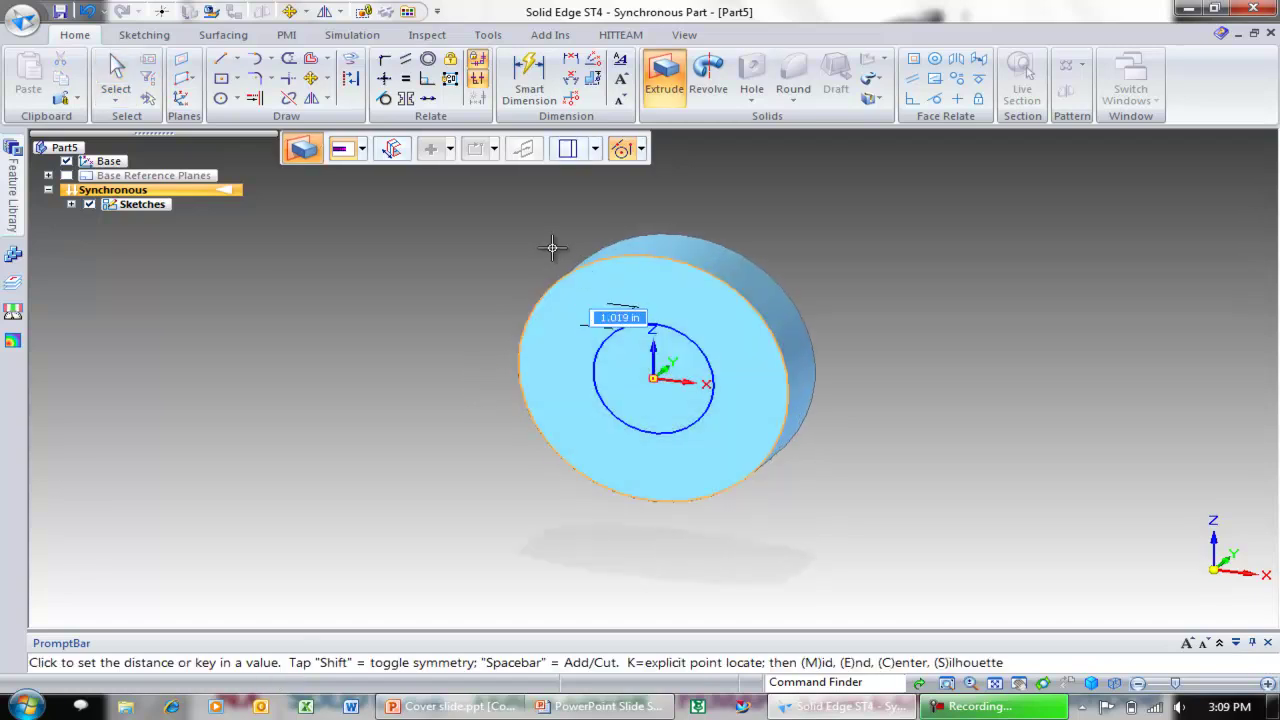
text(.5)
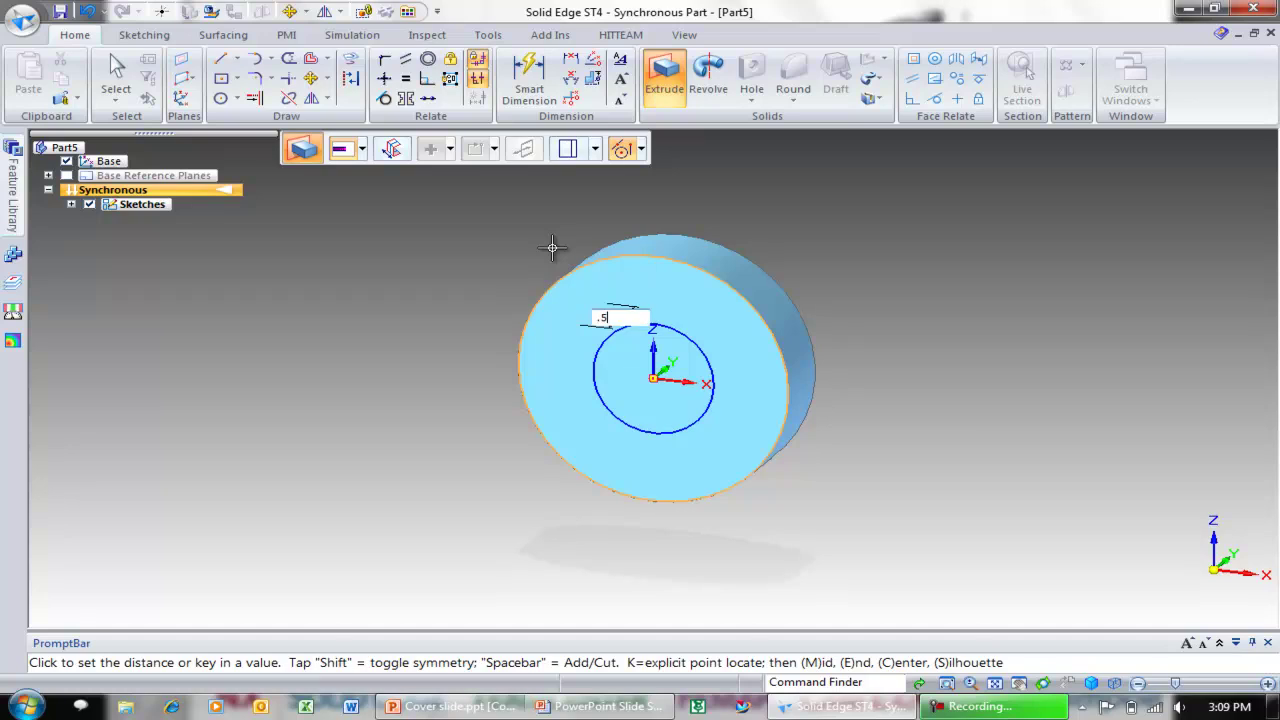
key(Return)
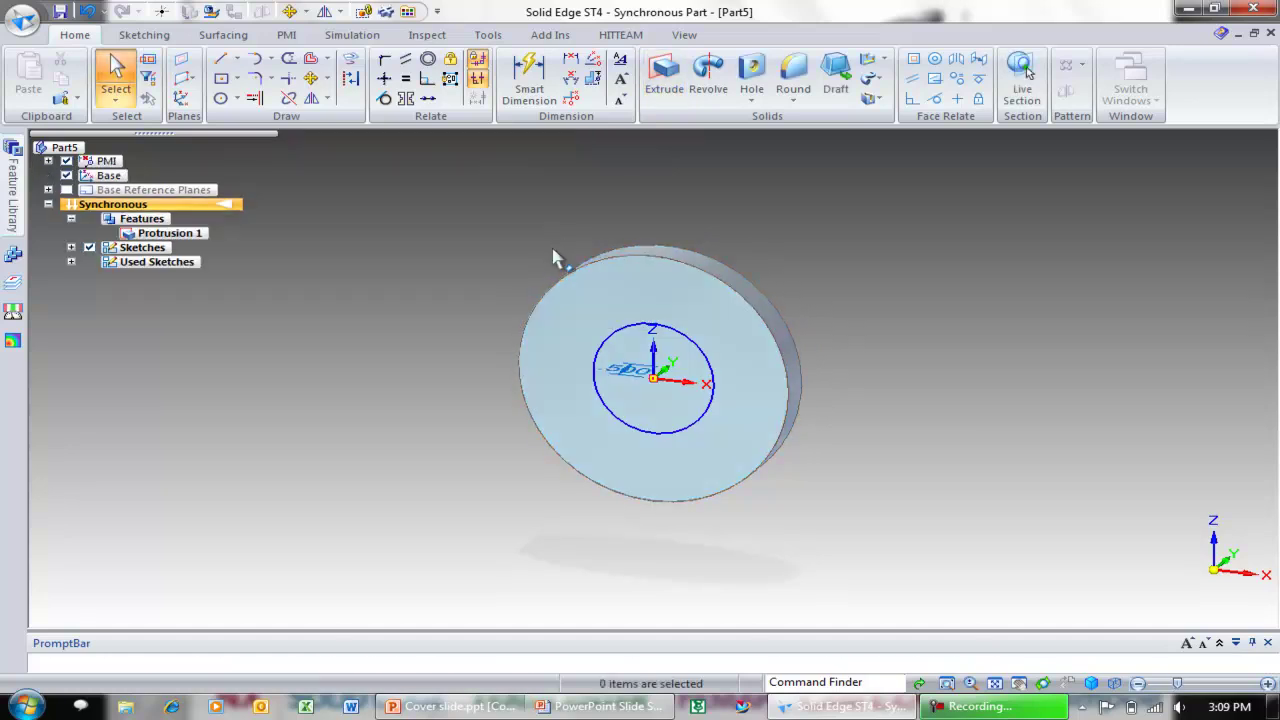
- Extrude the inner circle region 2 in forward from the disc's front face as a cylindrical boss
click(640, 408)
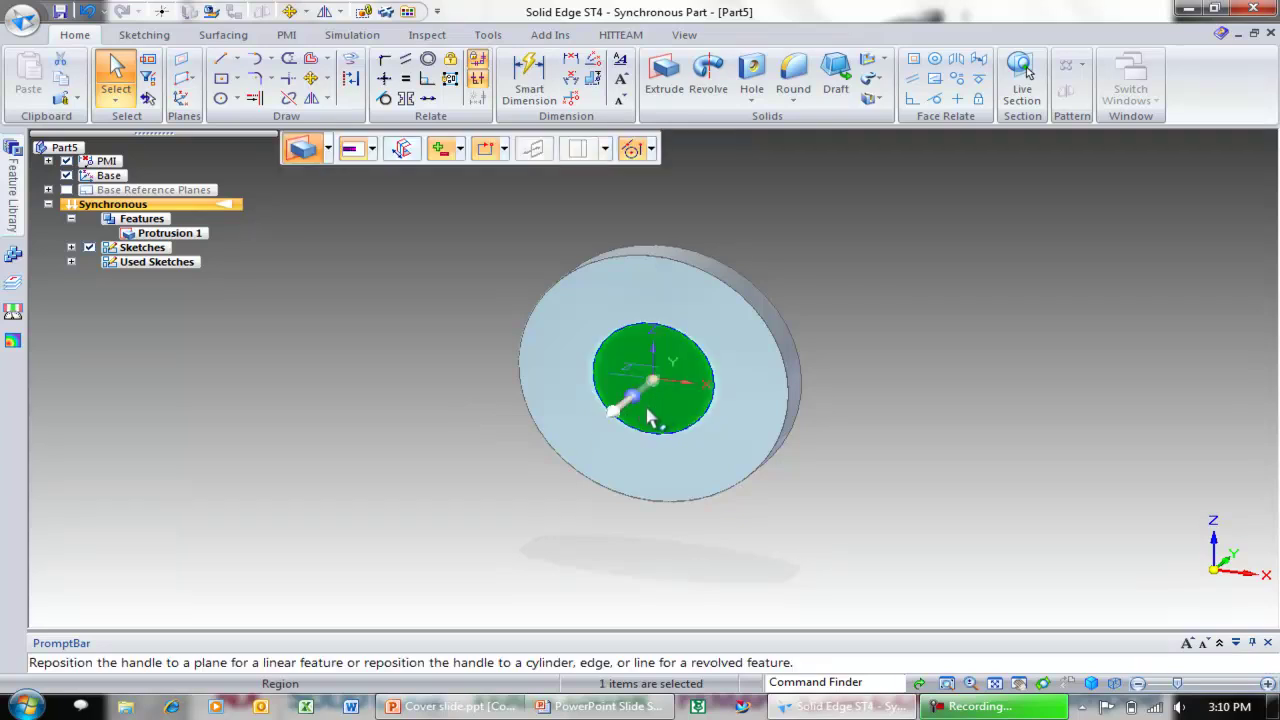
click(621, 411)
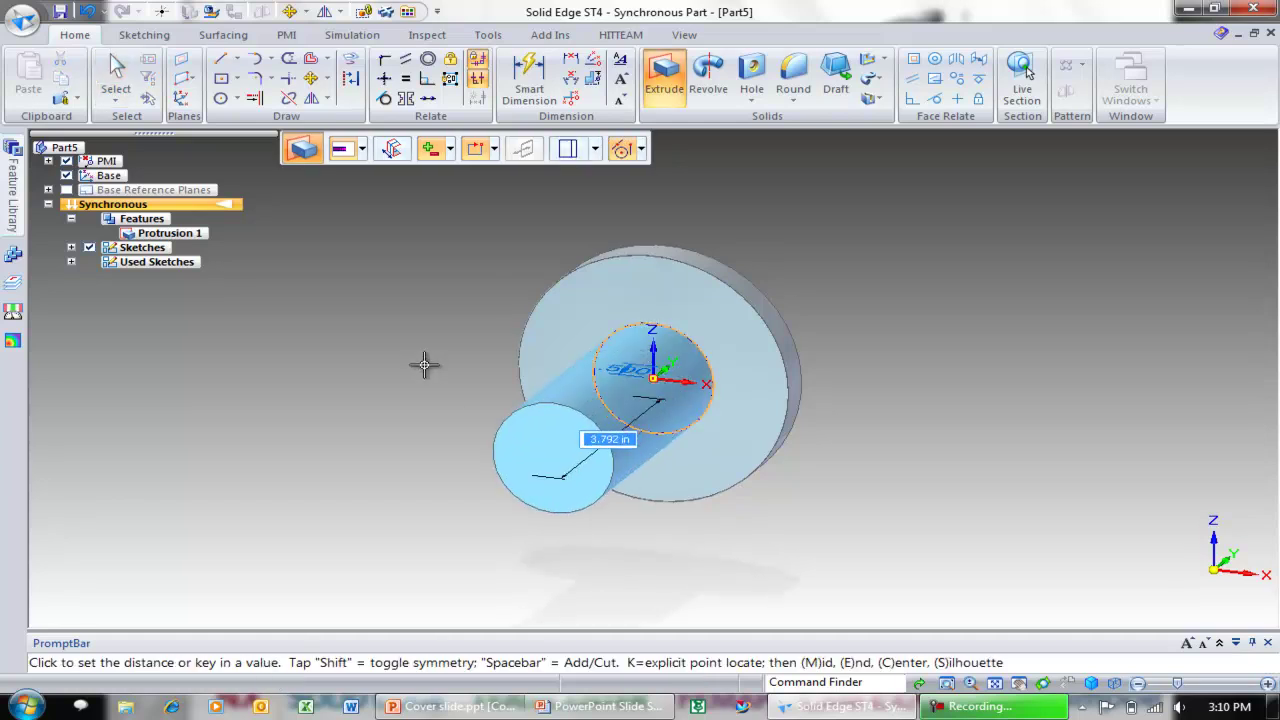
text(2)
key(Return)
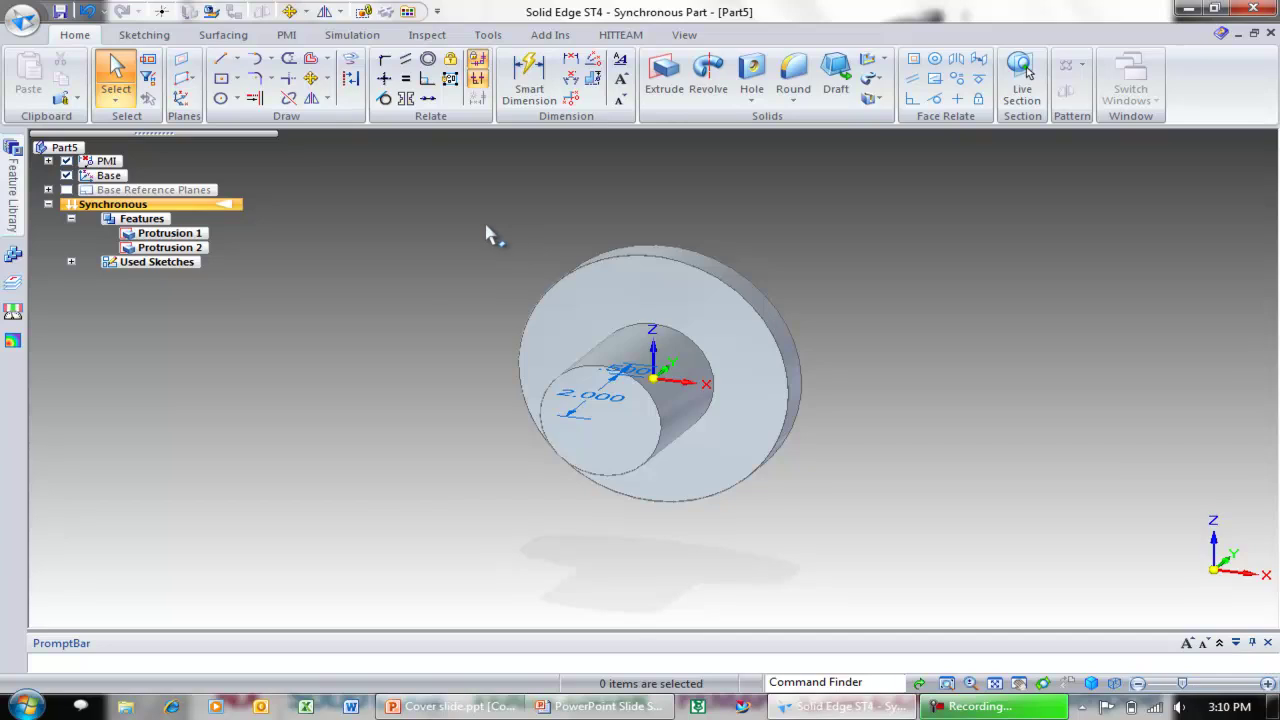
- Dimension the disc's outer diameter with Smart Dimension and set it to 4 in
click(537, 88)
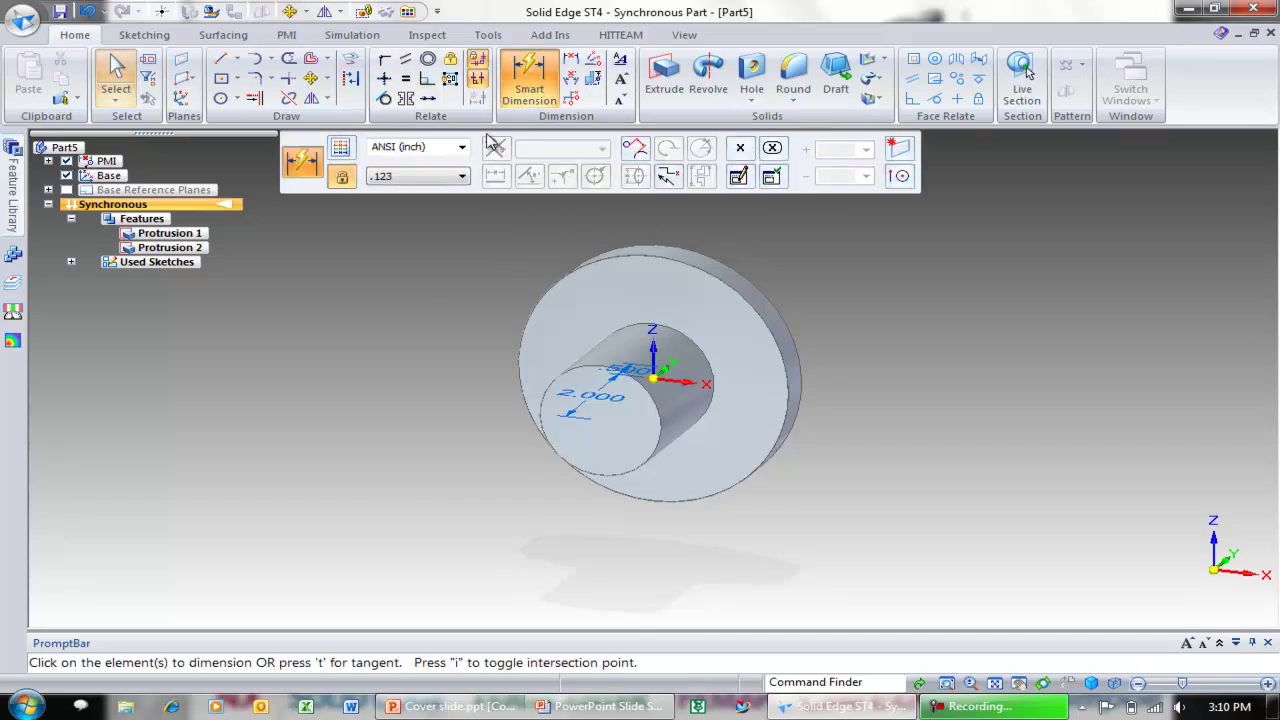
click(571, 274)
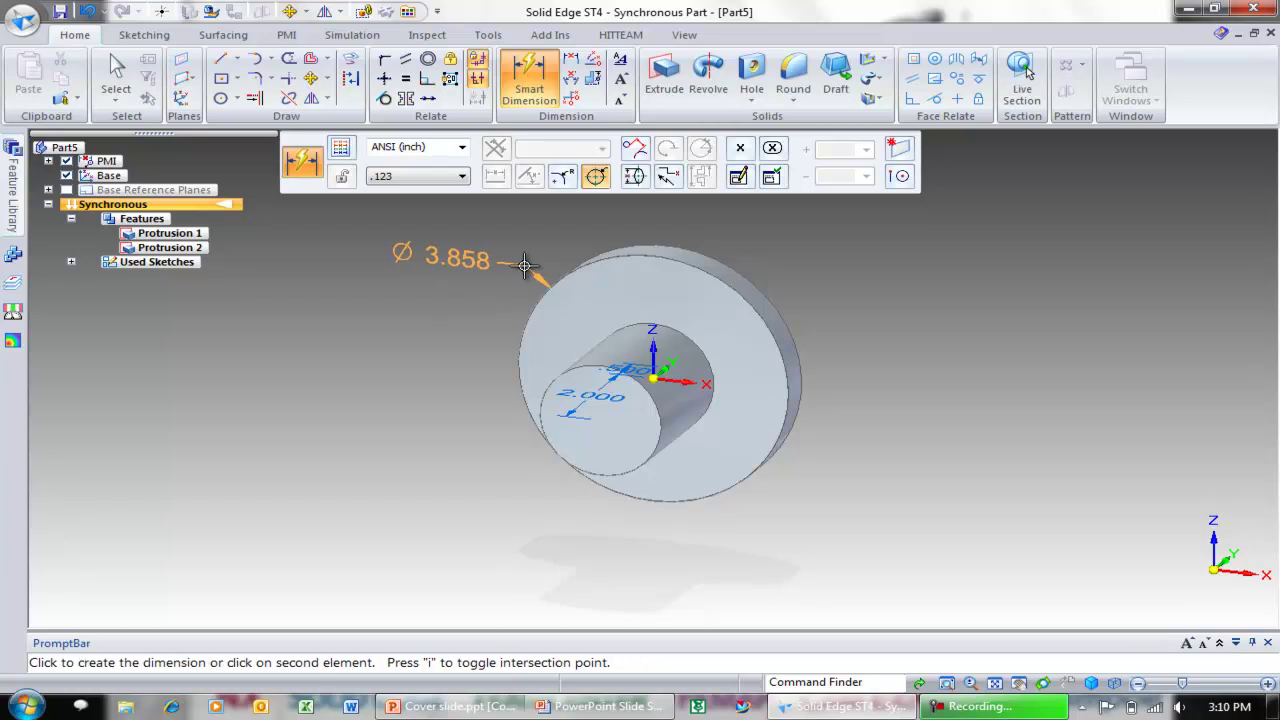
click(524, 265)
text(4)
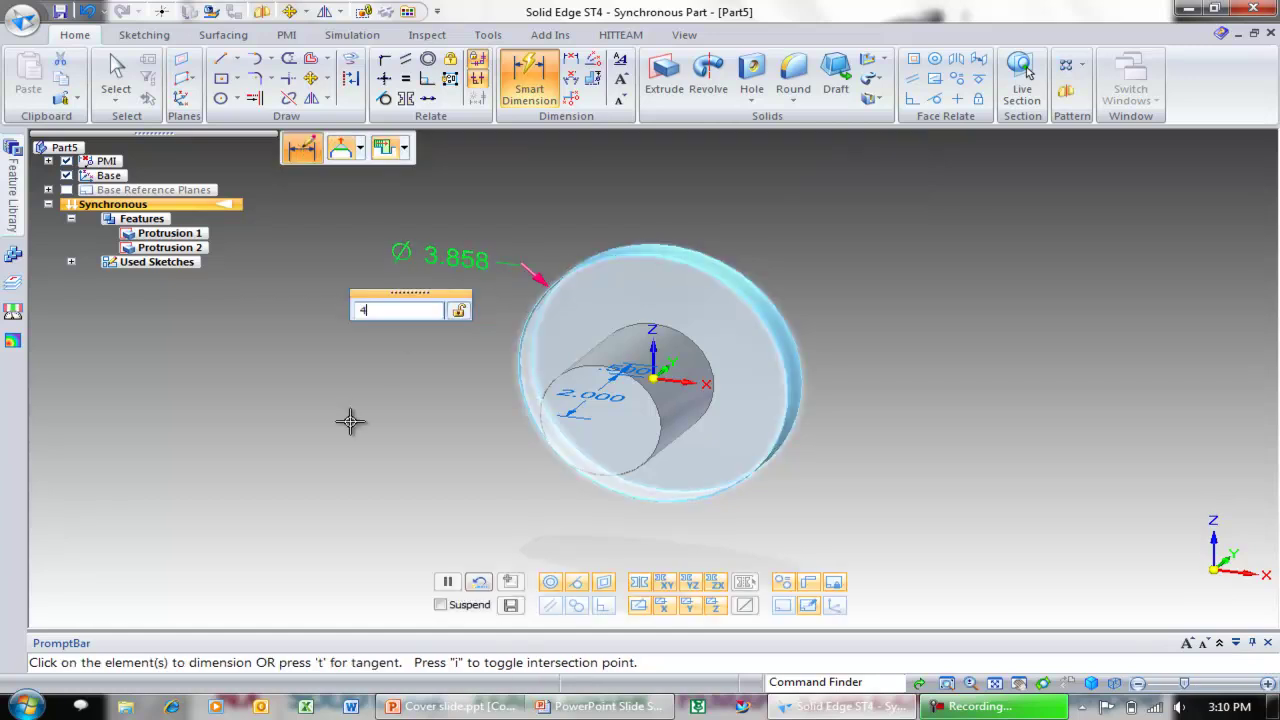
key(Return)
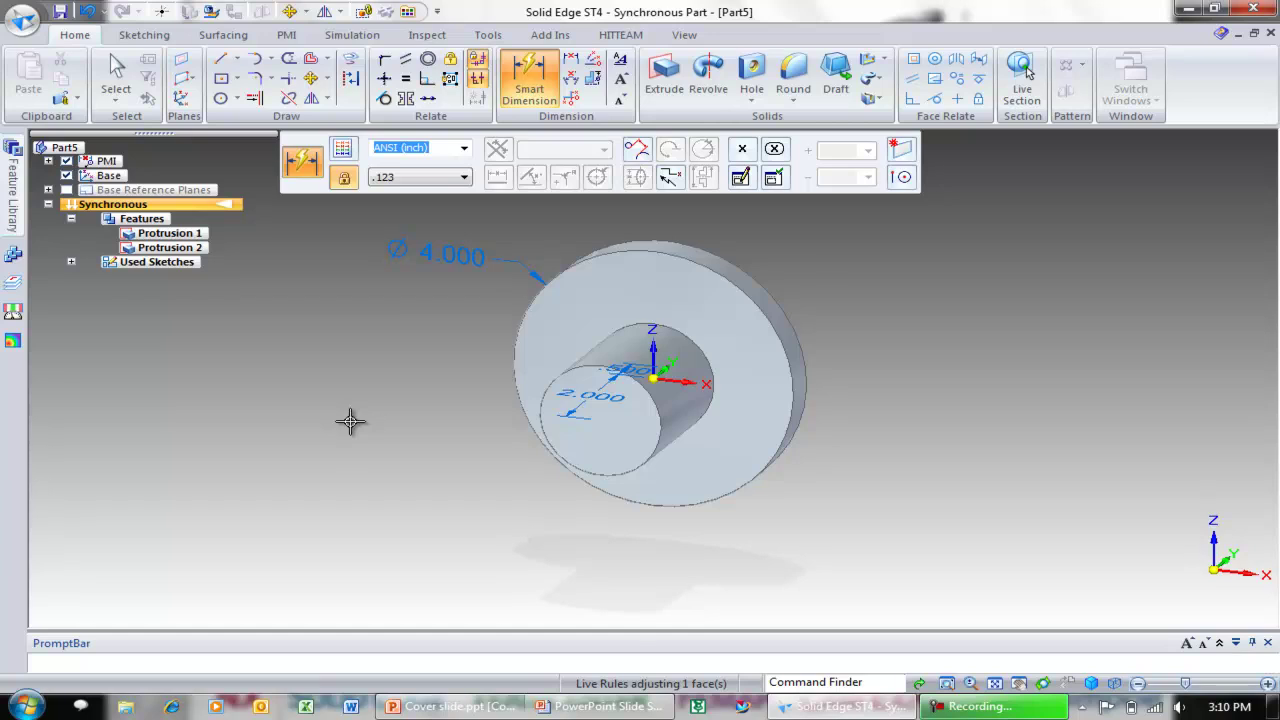
- Dimension the boss's diameter and set it to 1.5 in
click(571, 370)
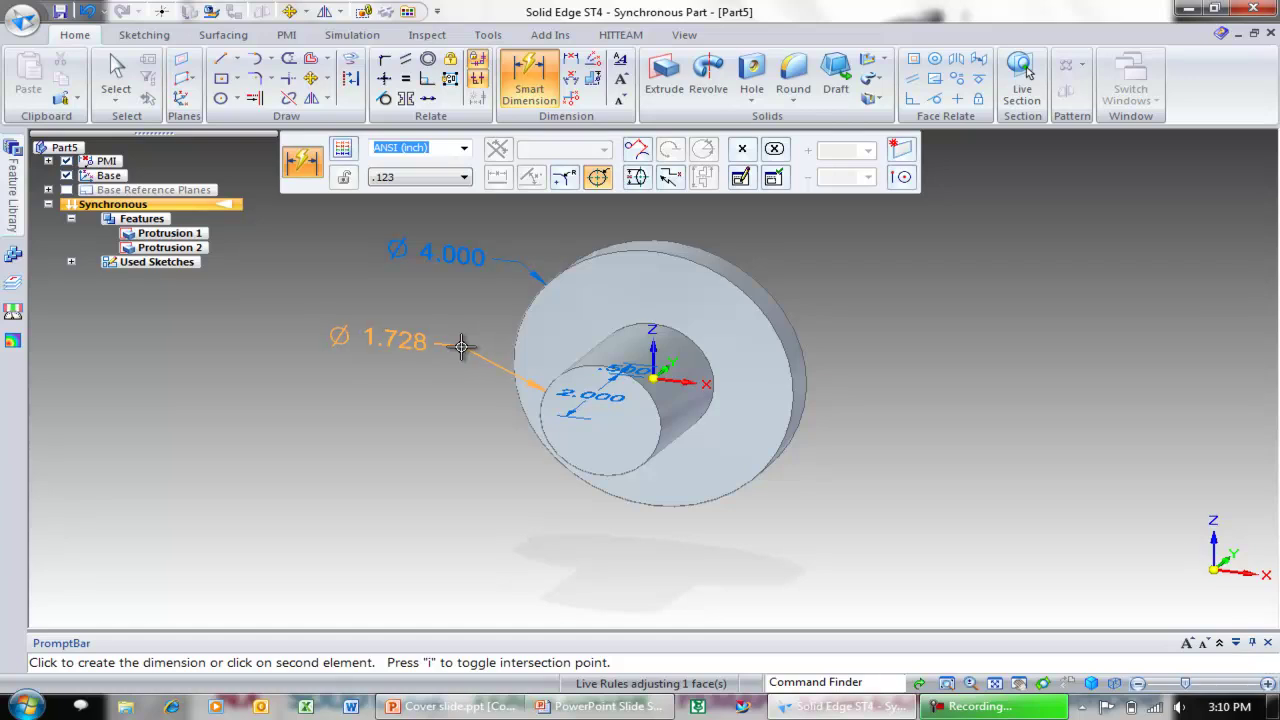
click(461, 347)
text(1)
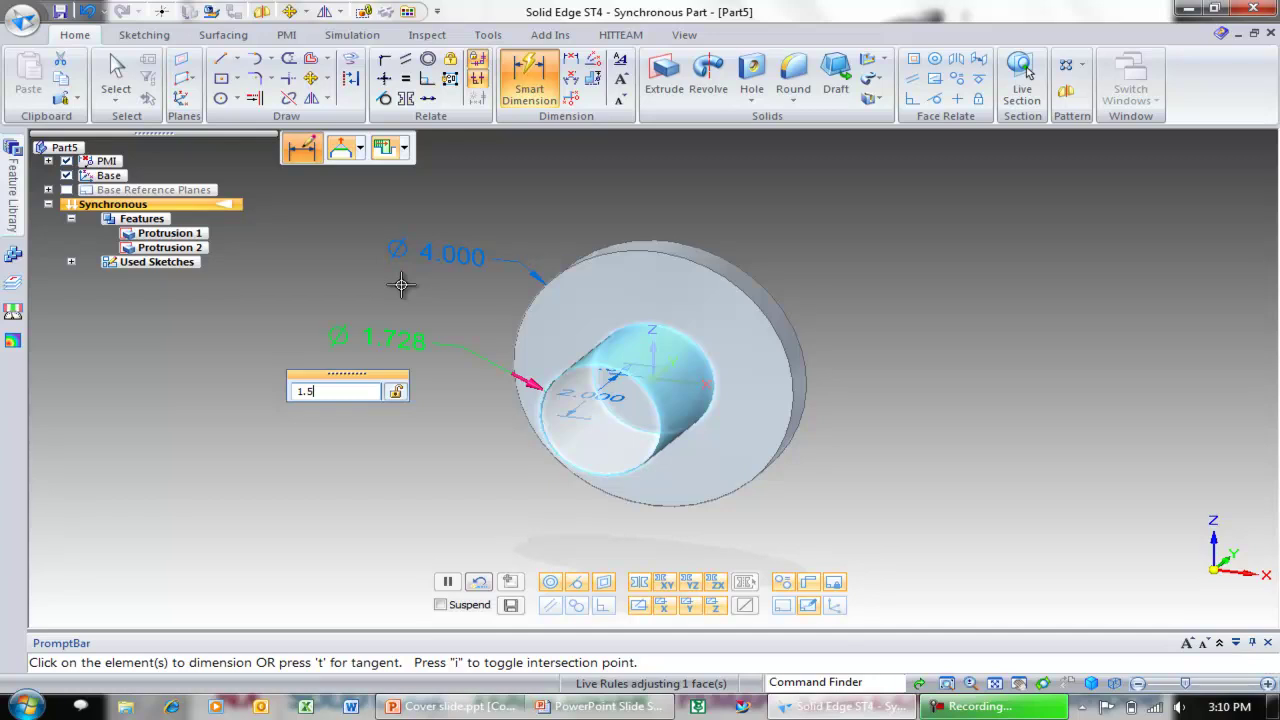
text(.5)
key(Return)
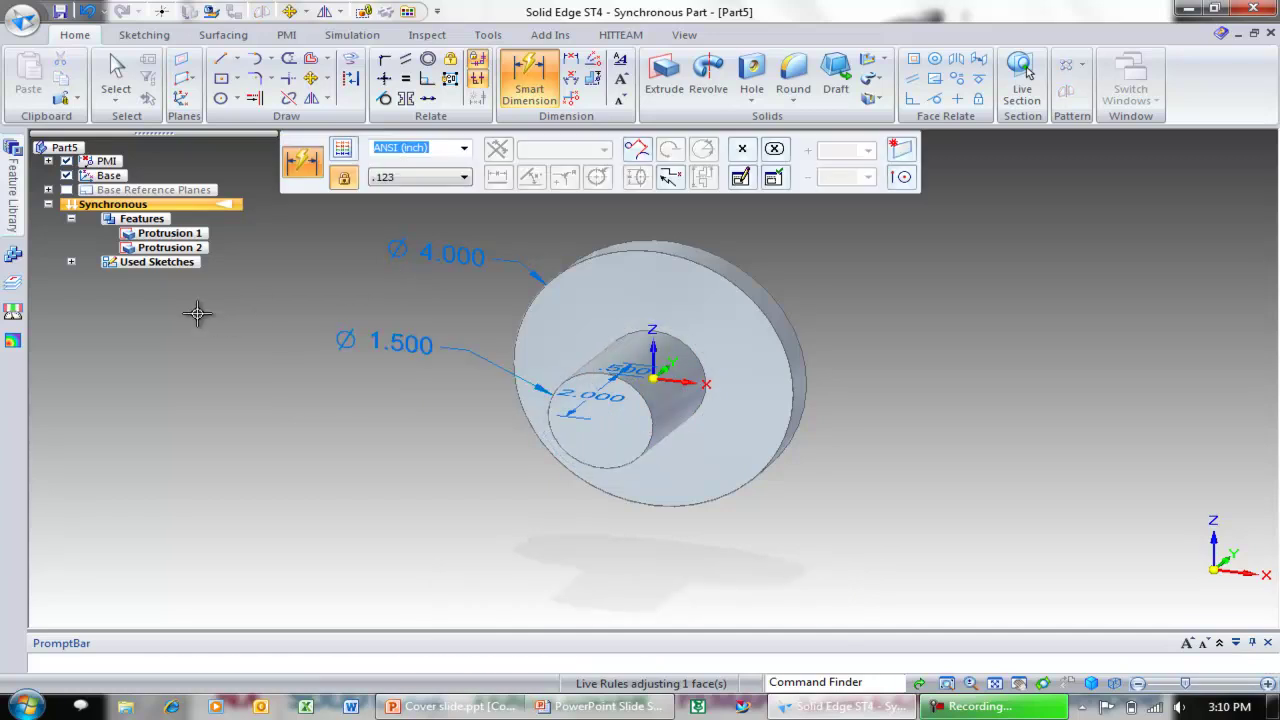
click(115, 72)
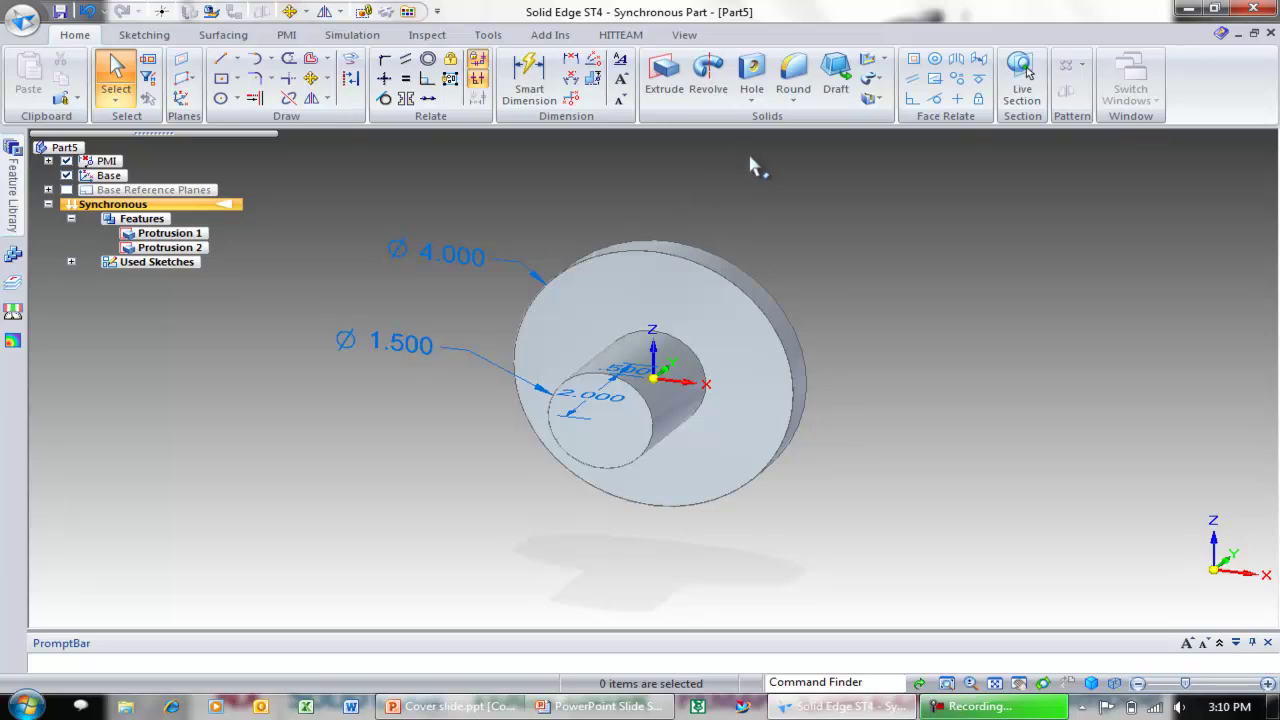
- Place a simple 0.25 in diameter through hole on the disc's front face, locked to that plane and aligned vertically above the origin
click(741, 76)
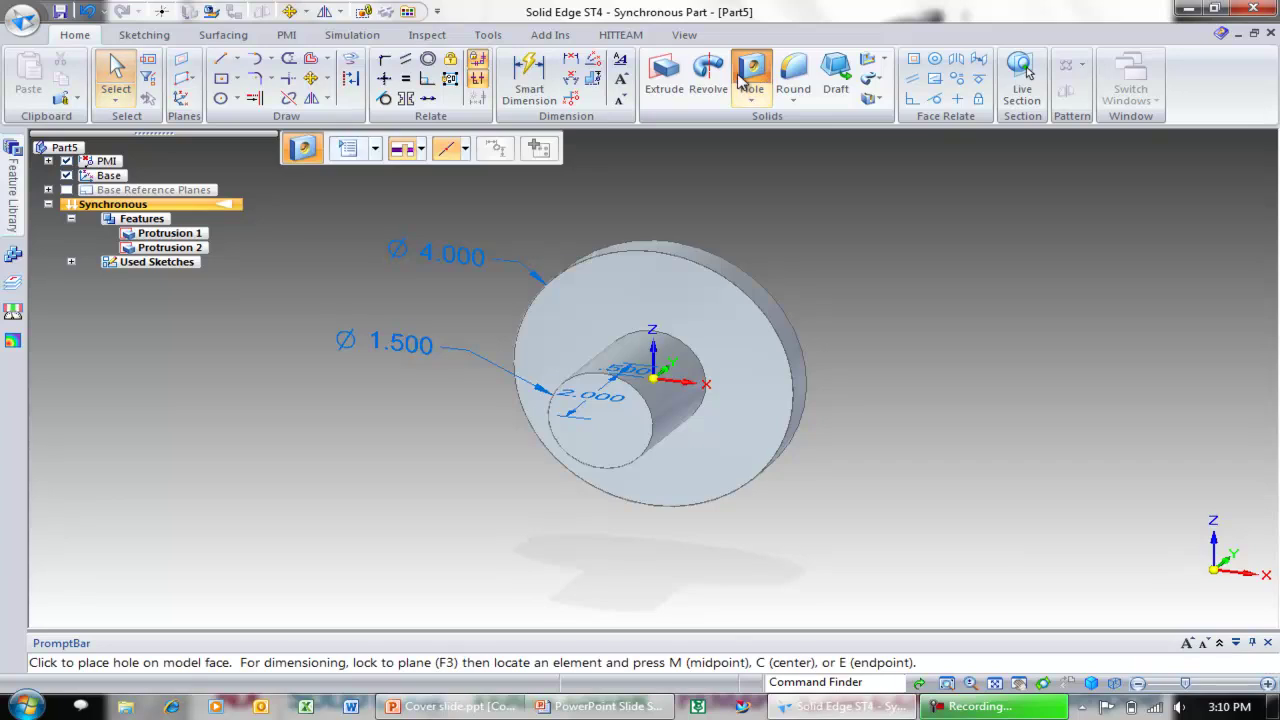
click(350, 148)
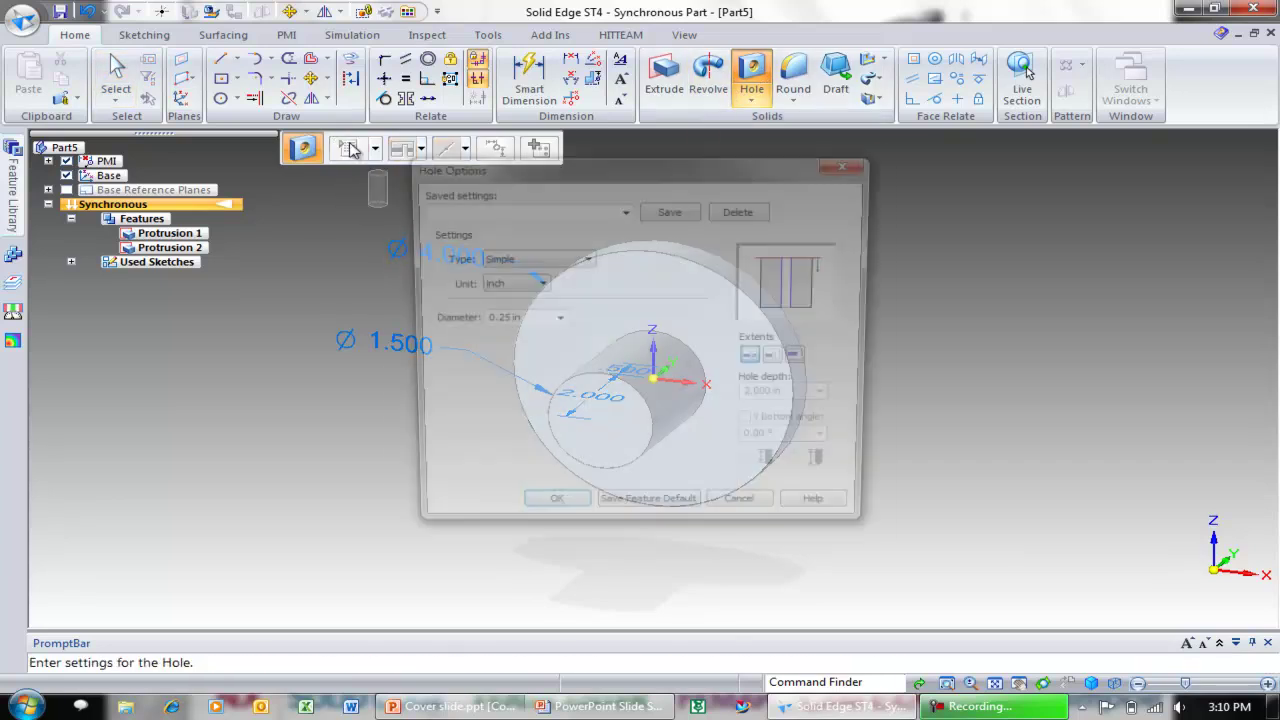
click(588, 262)
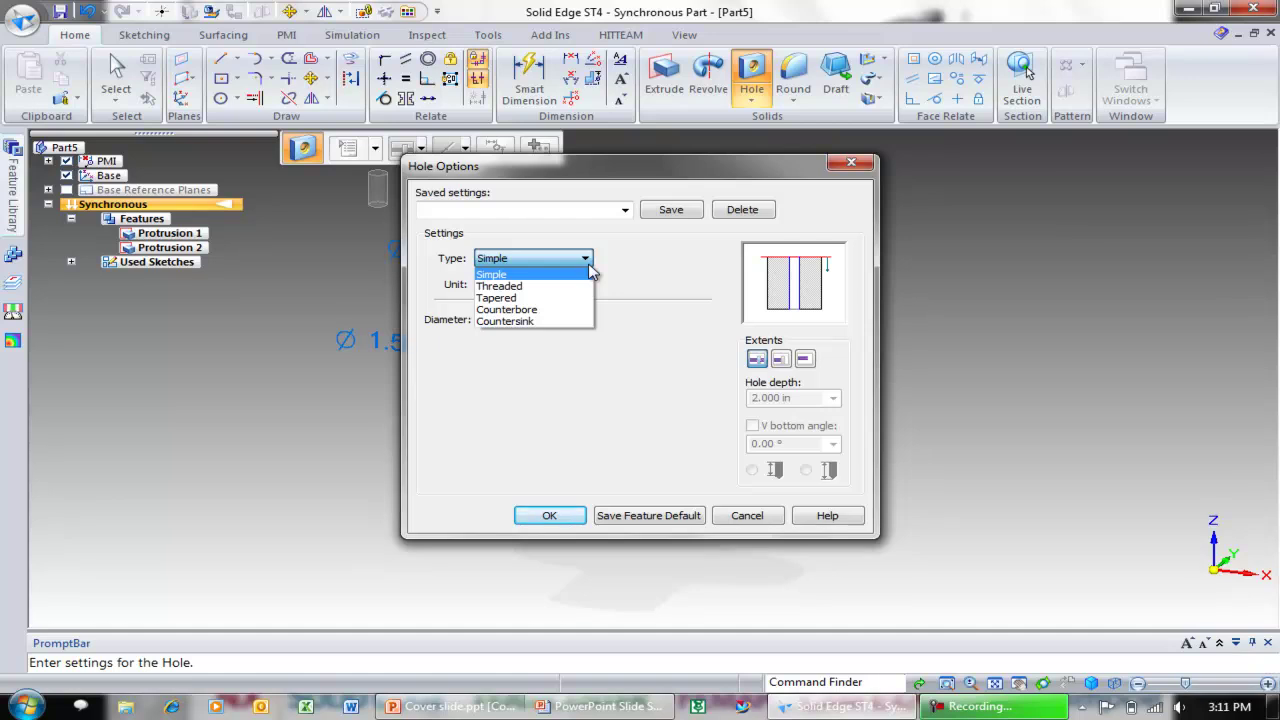
key(Escape)
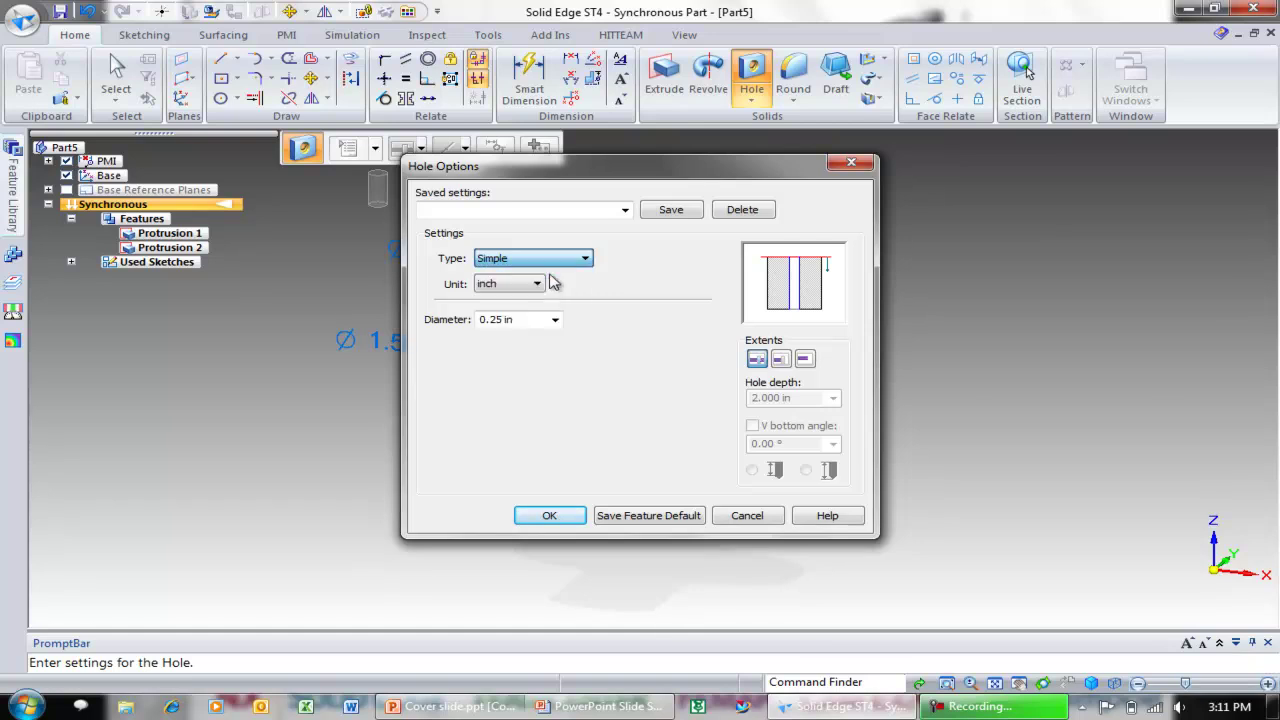
click(522, 518)
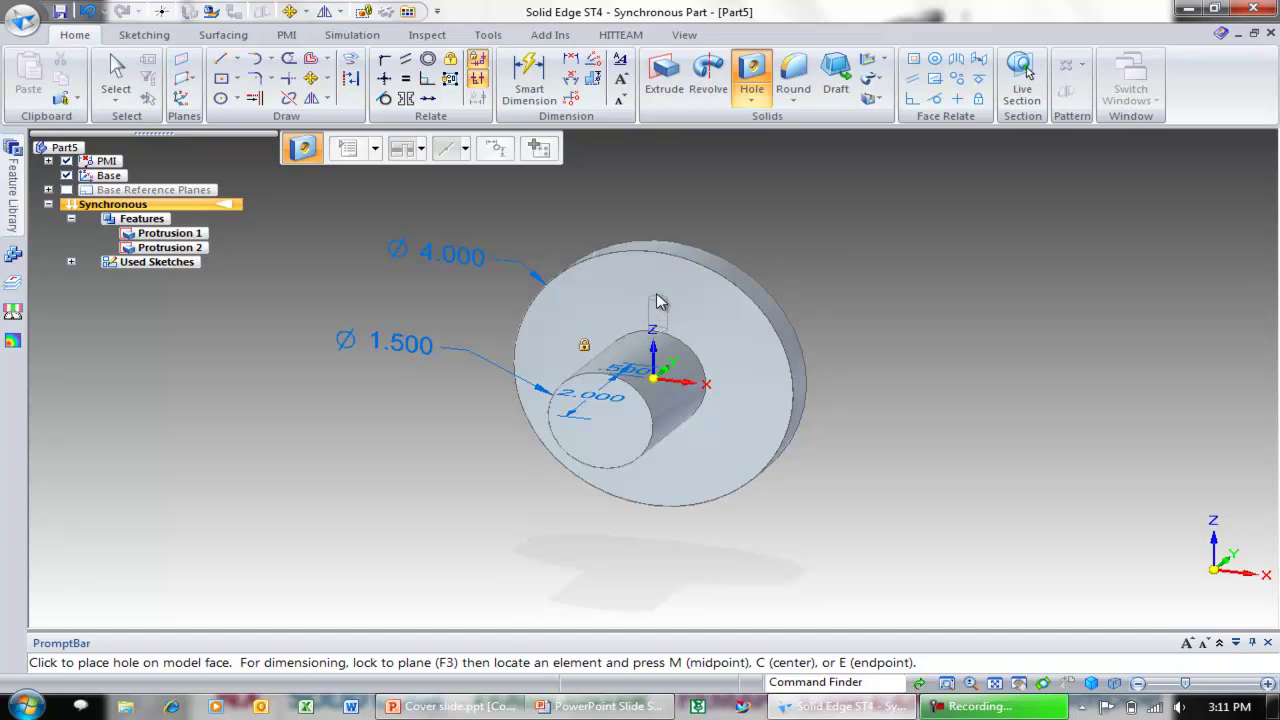
key(F3)
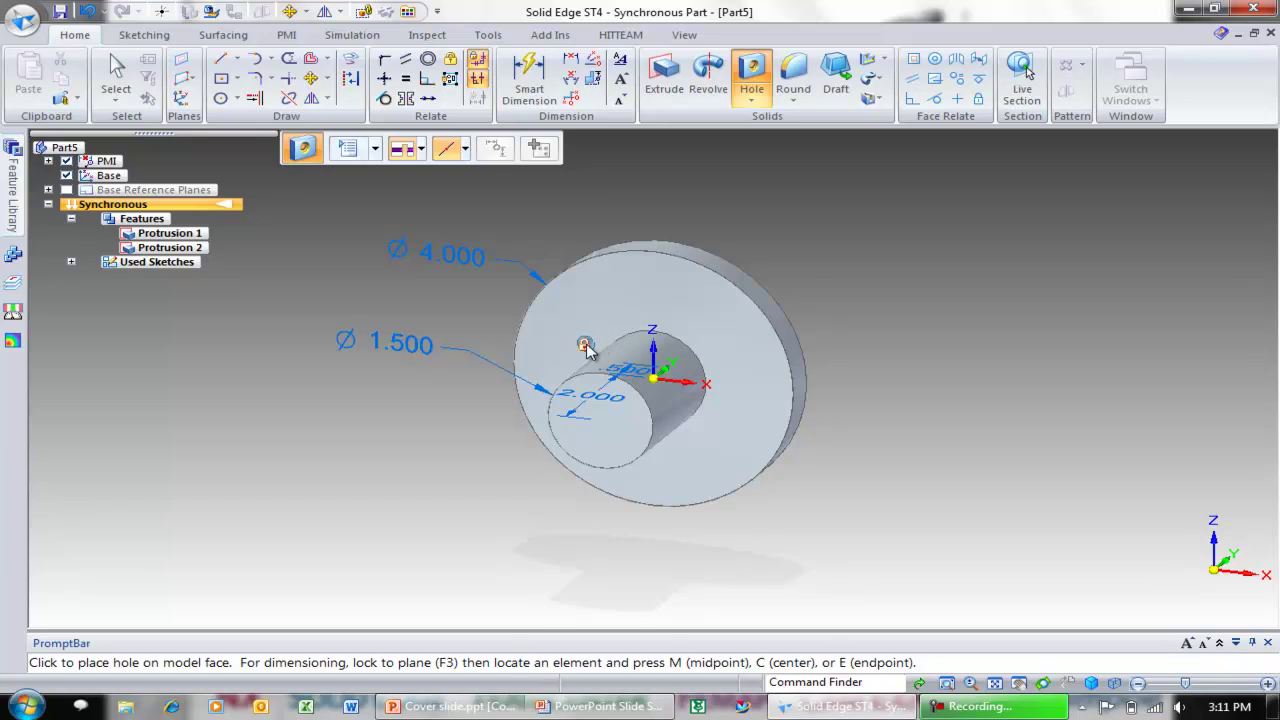
key(F3)
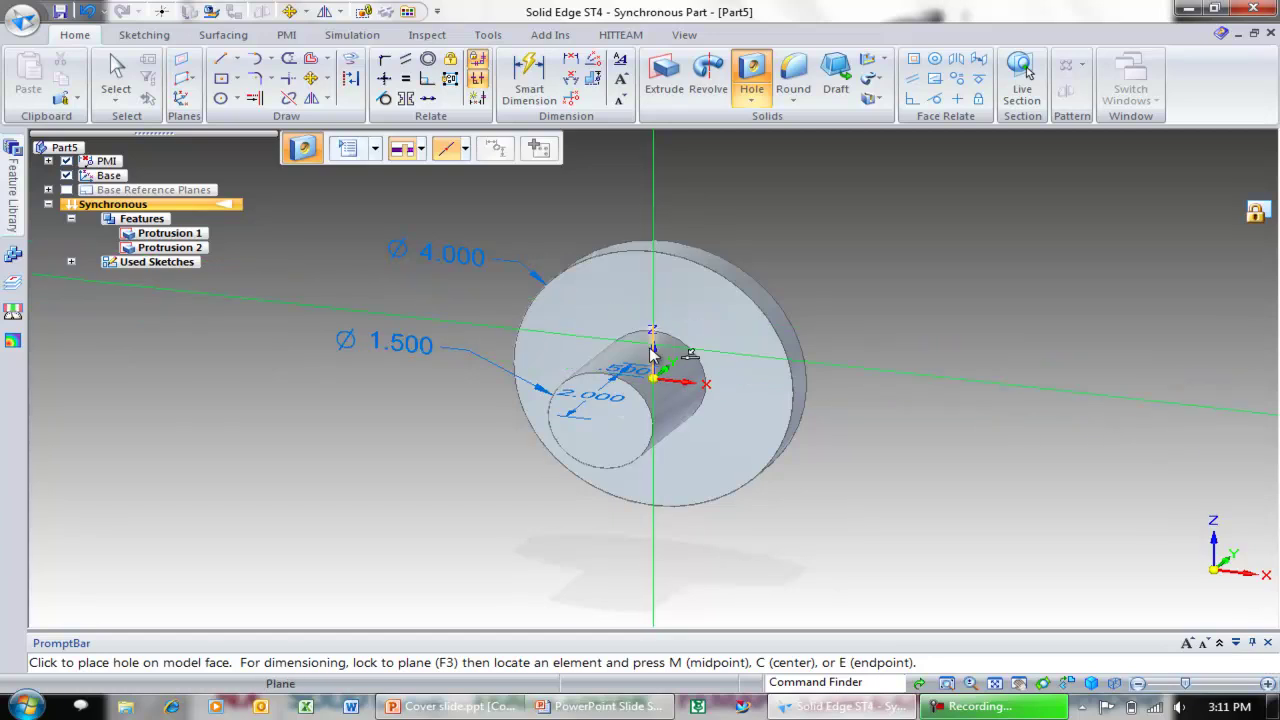
click(654, 296)
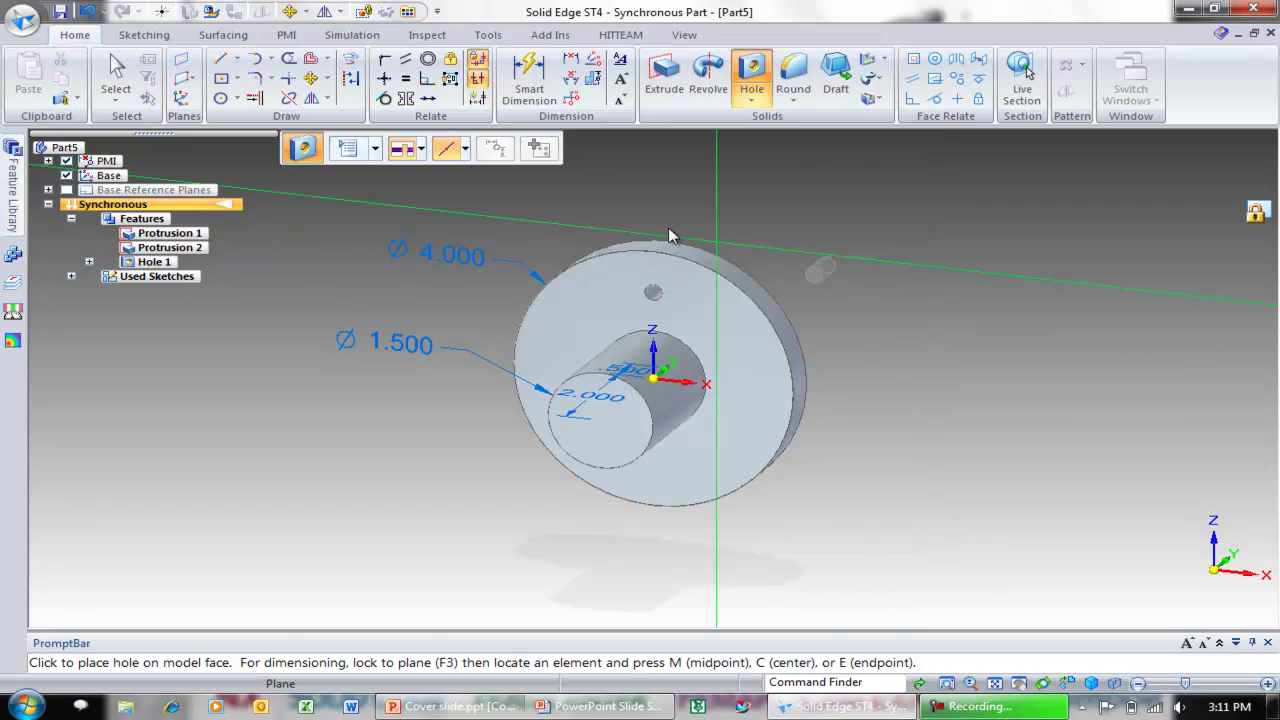
click(116, 68)
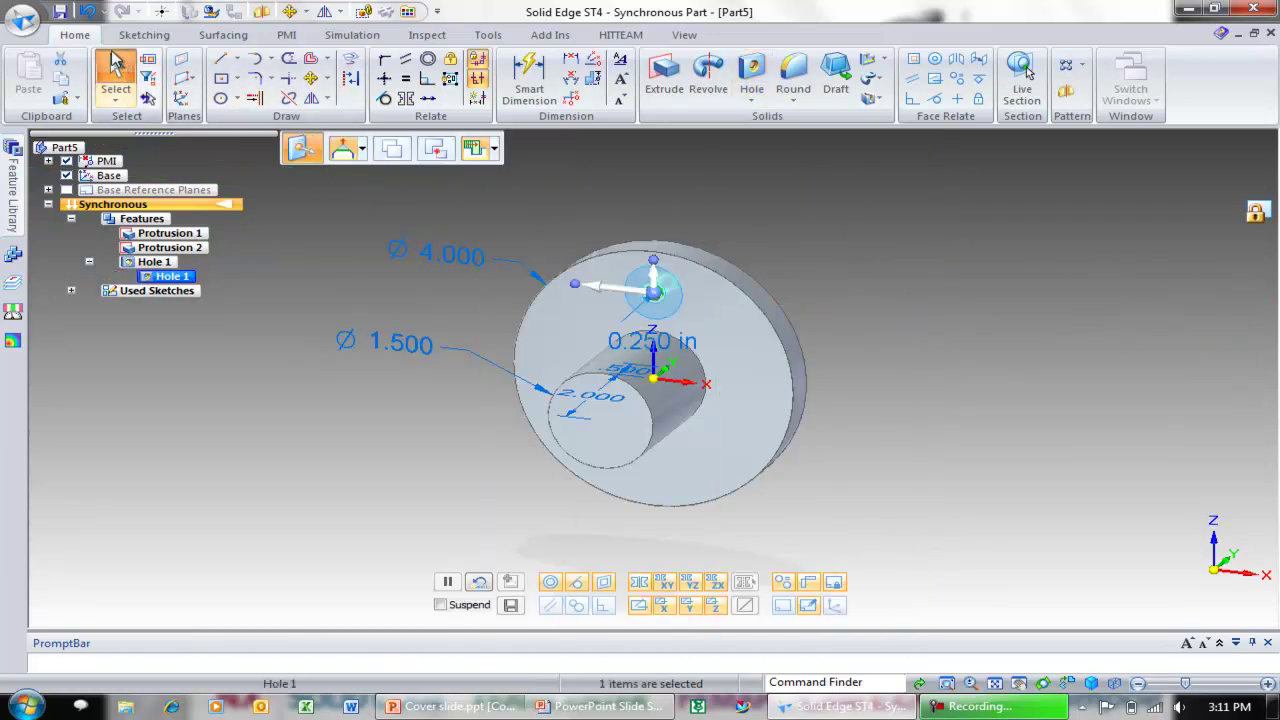
- Dimension the vertical distance from the boss's center to the hole's center and set it to 1.25 in, moving the hole
click(569, 62)
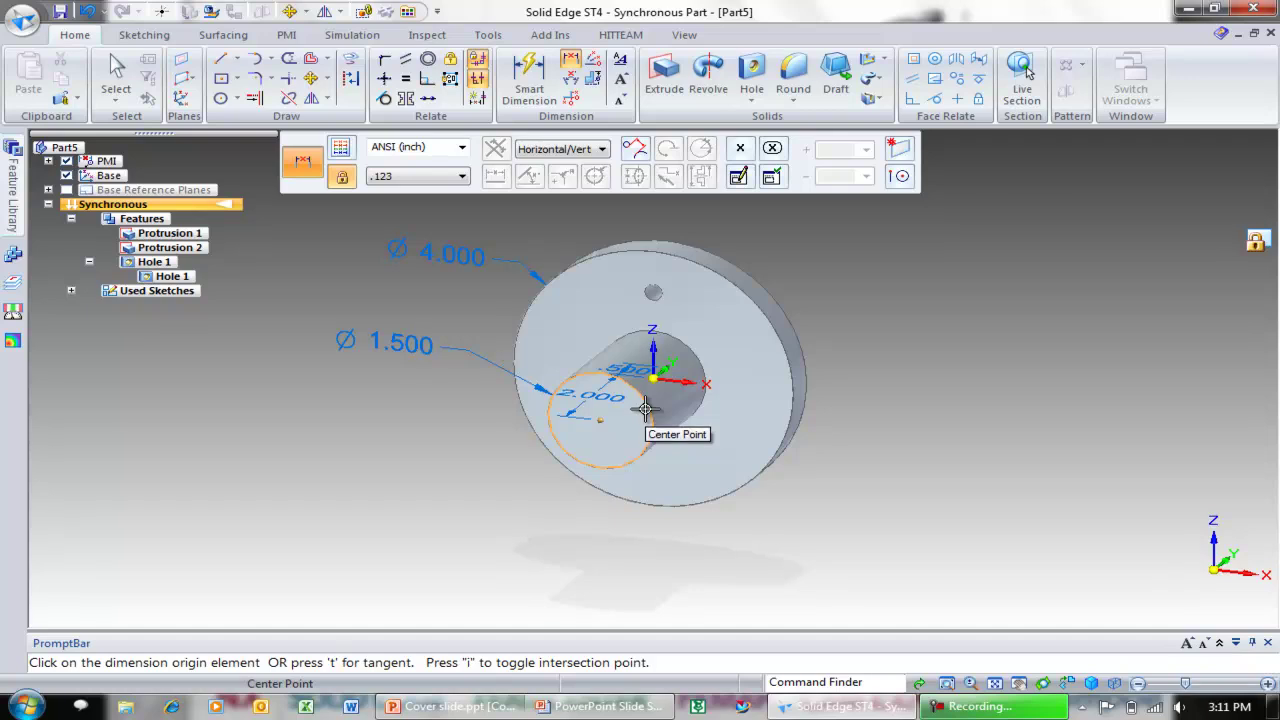
click(645, 408)
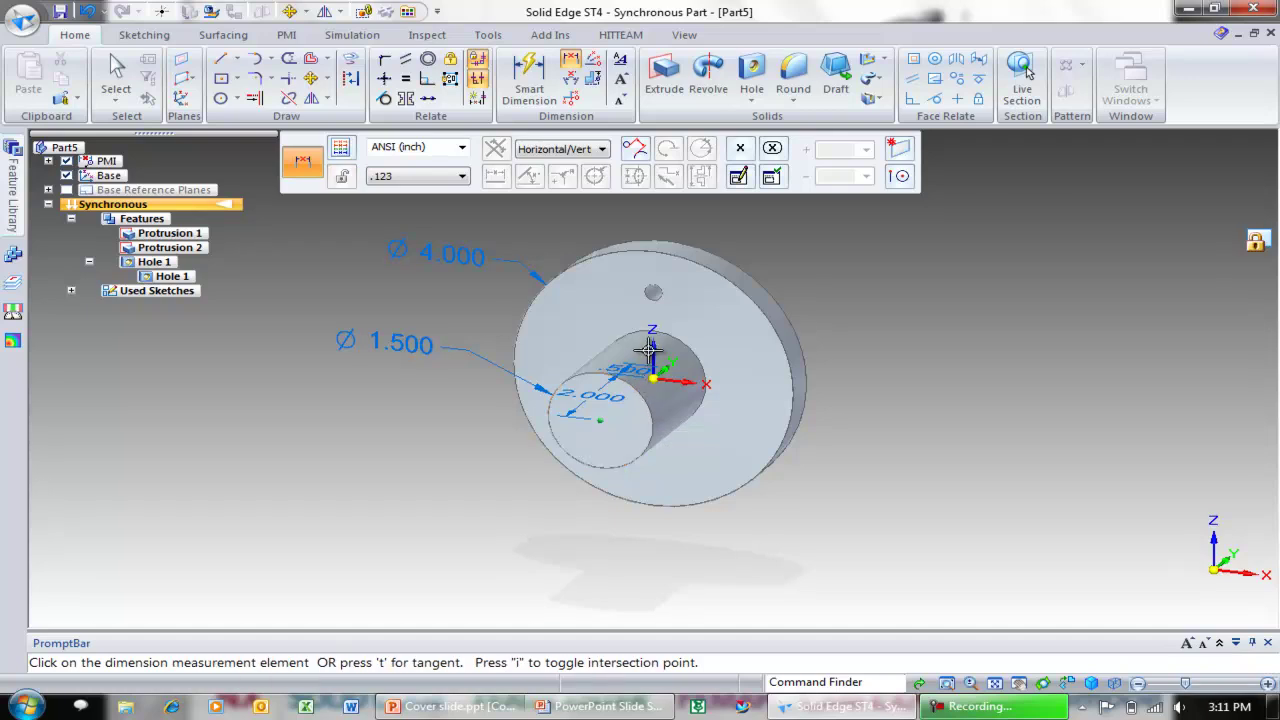
click(663, 293)
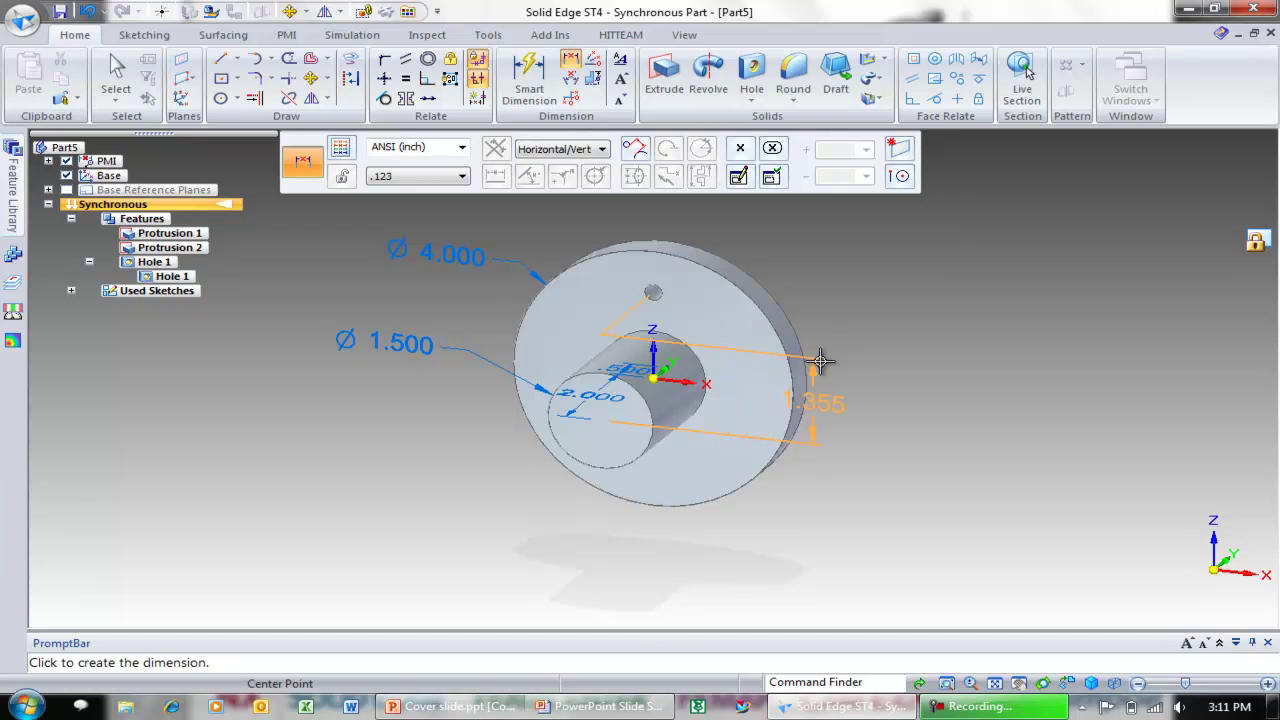
click(866, 385)
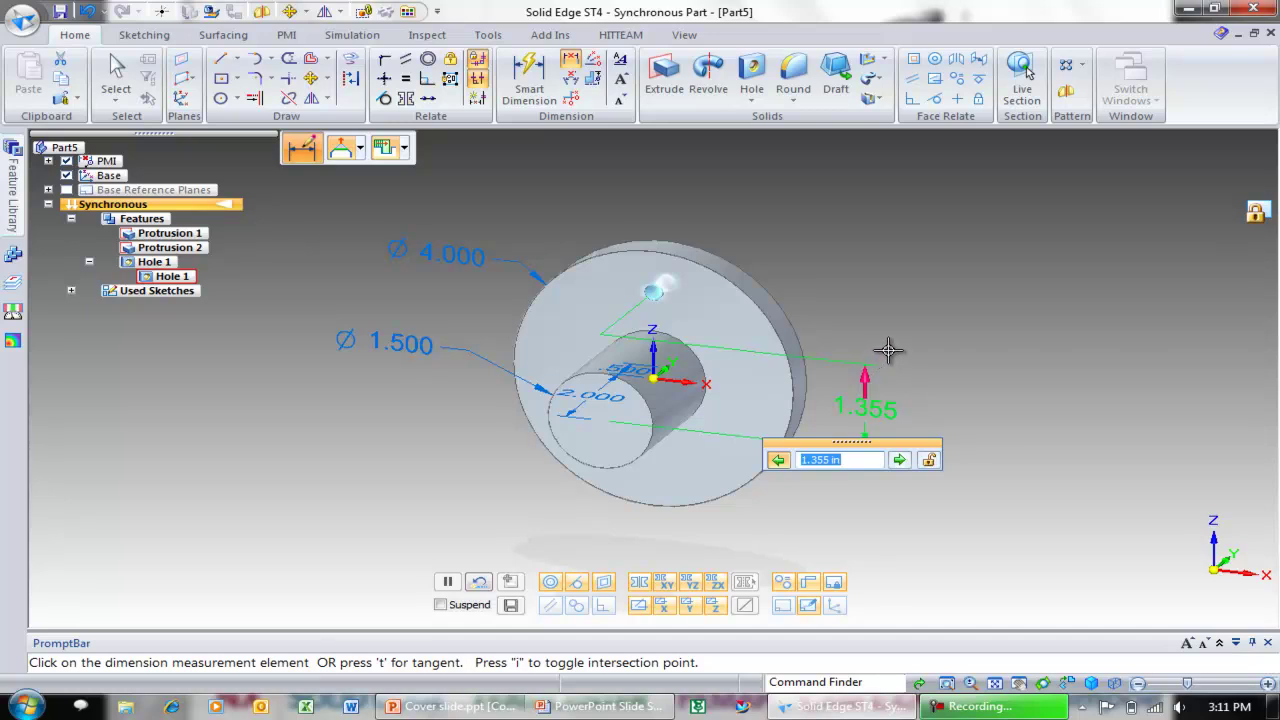
click(901, 460)
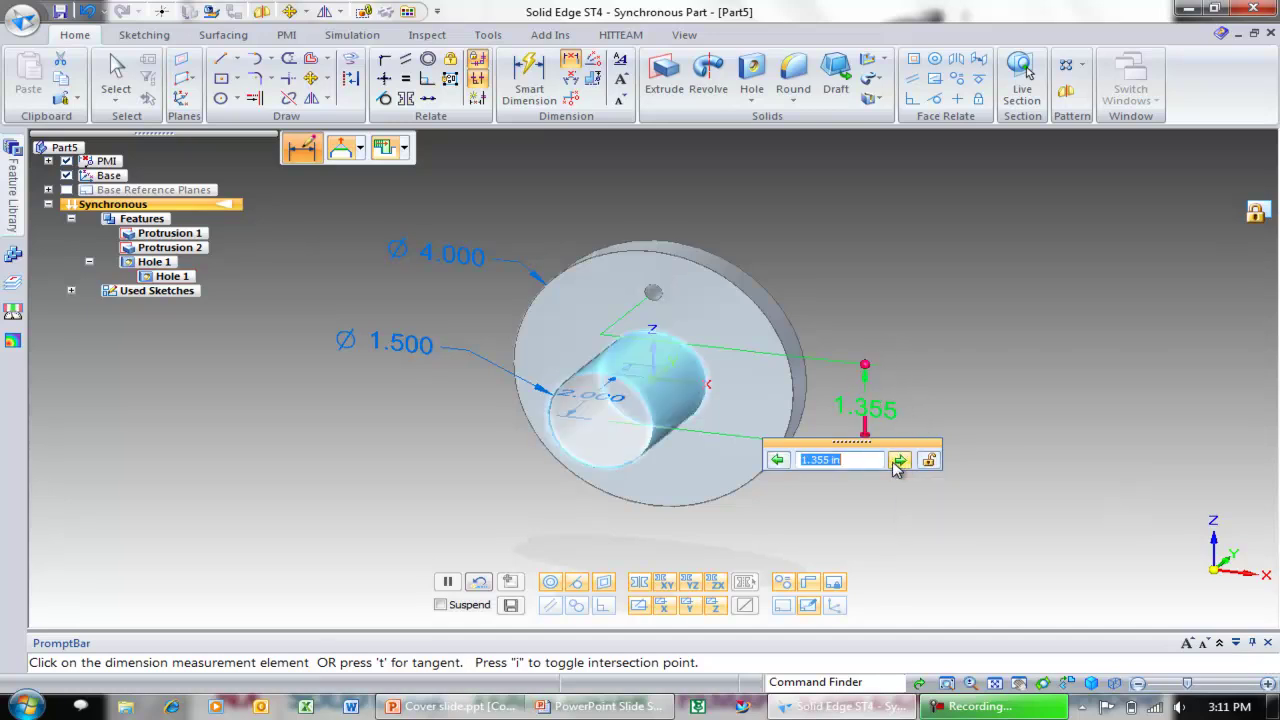
click(779, 460)
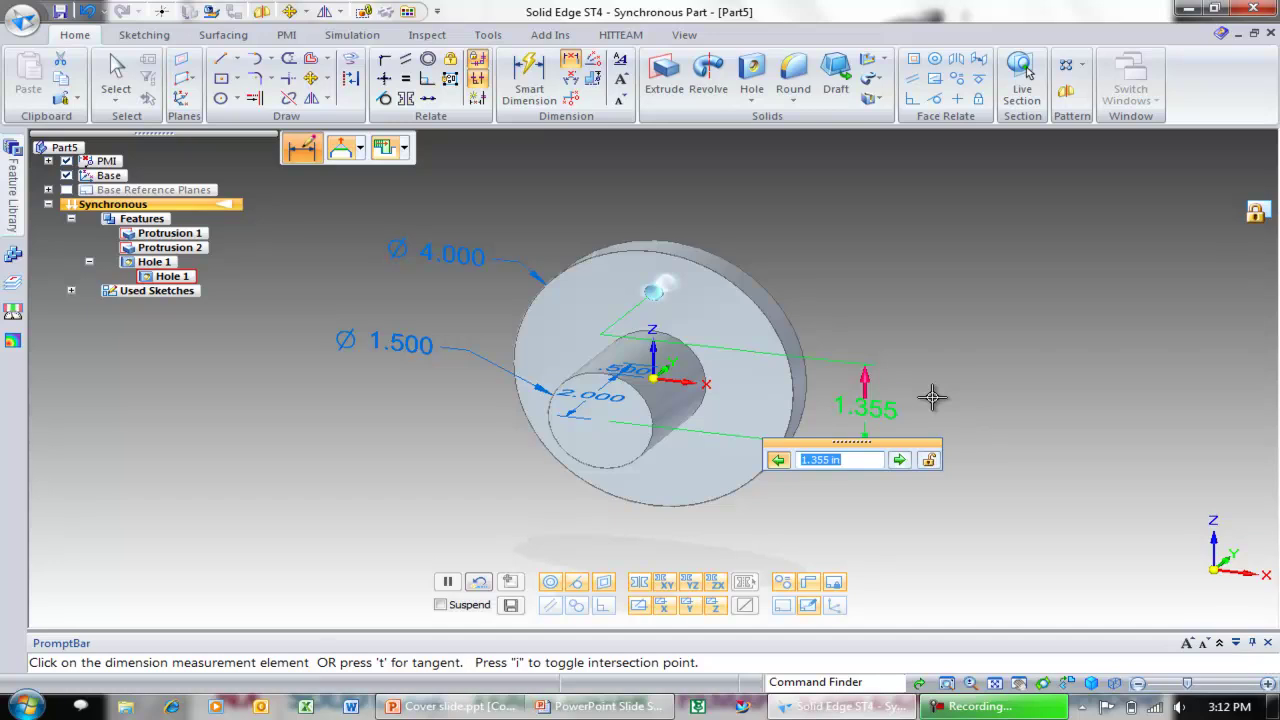
text(1)
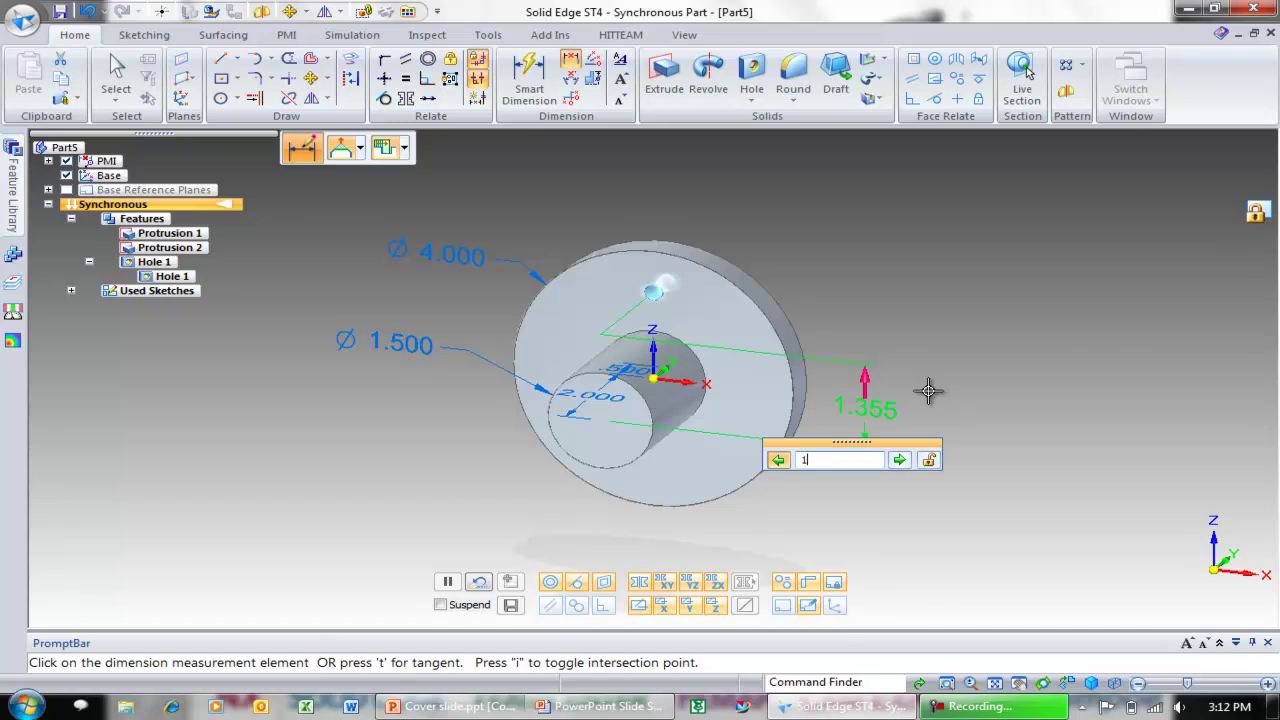
text(.25)
key(Return)
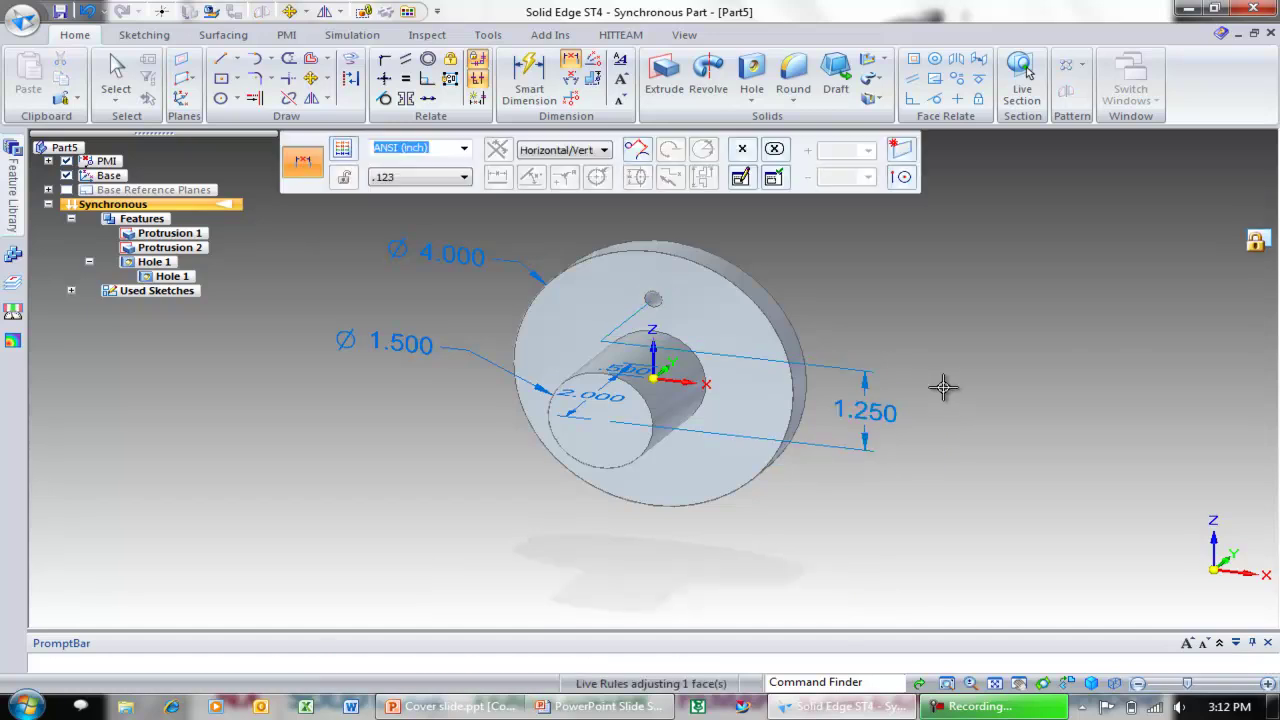
- Create a circular pattern of the 0.25 in hole about the boss's center with a count of 6
click(115, 75)
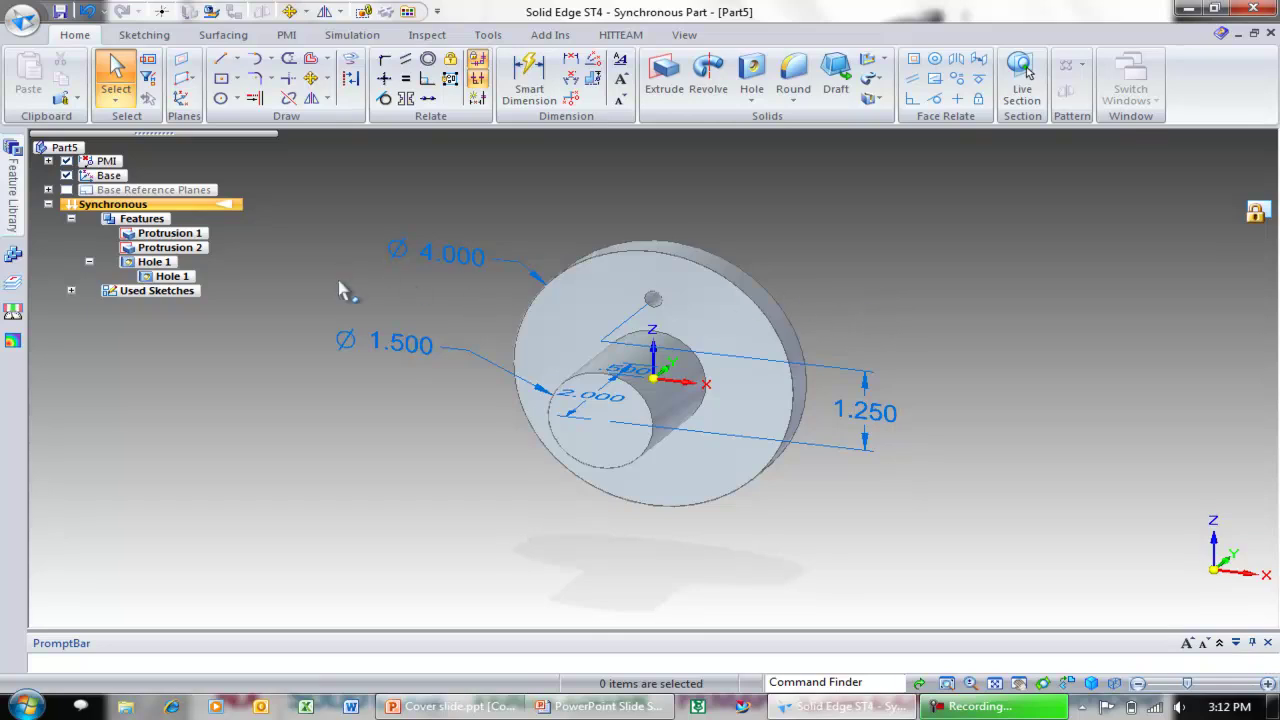
click(180, 278)
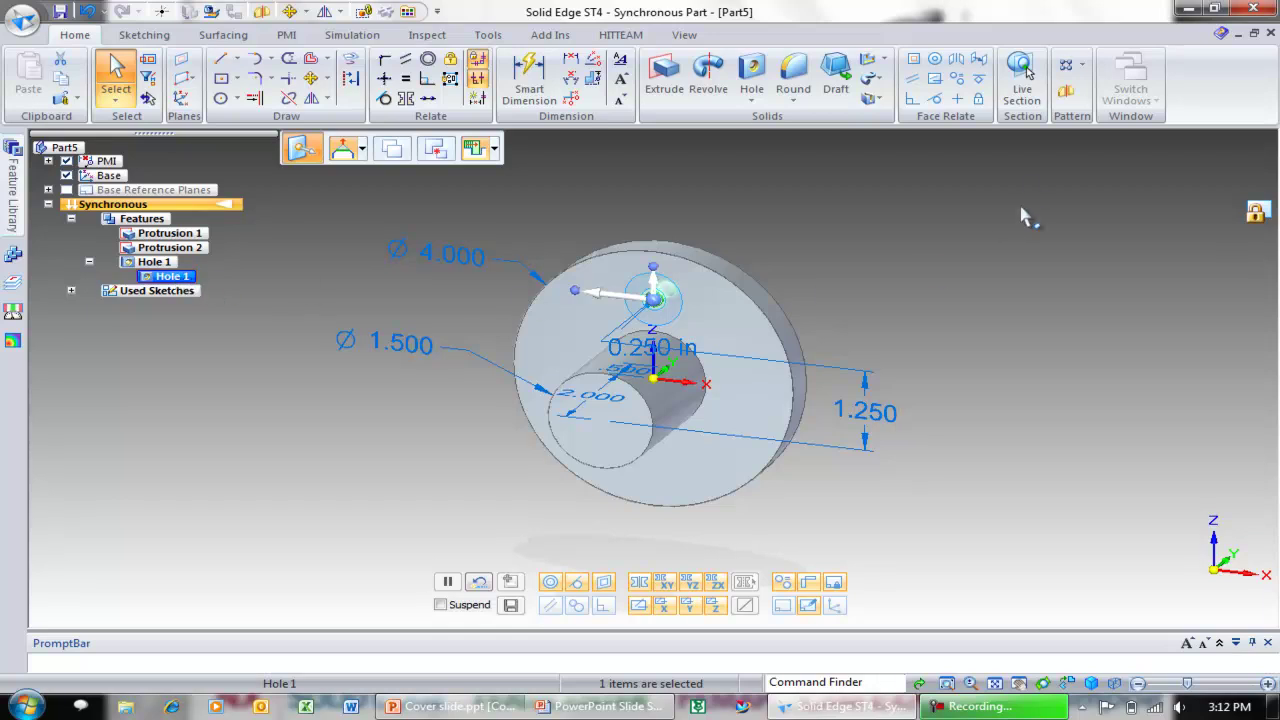
click(1081, 65)
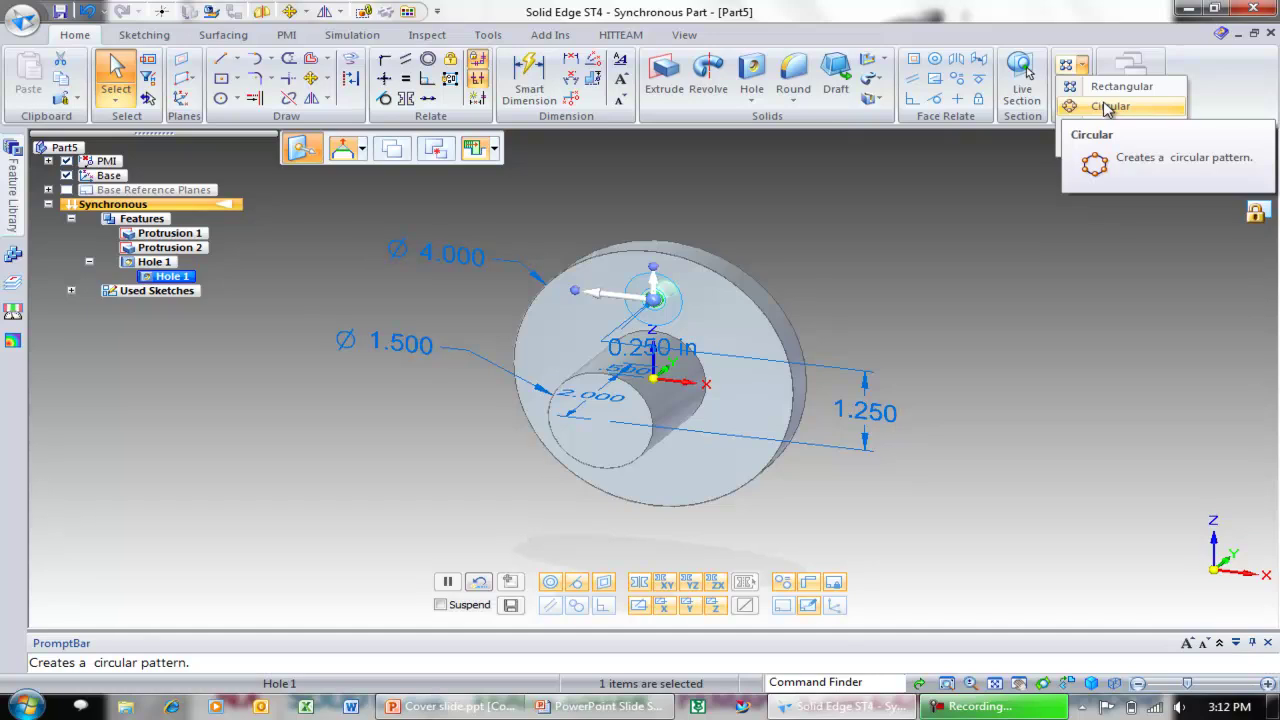
click(1112, 107)
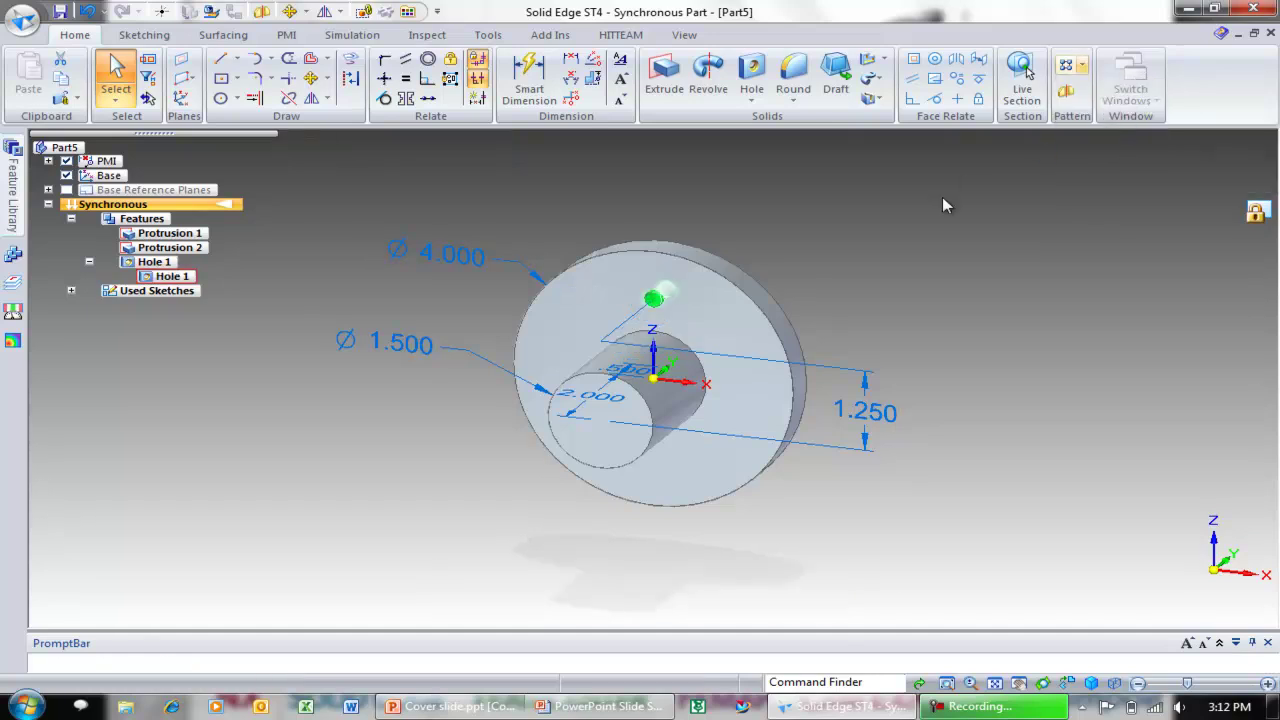
click(646, 416)
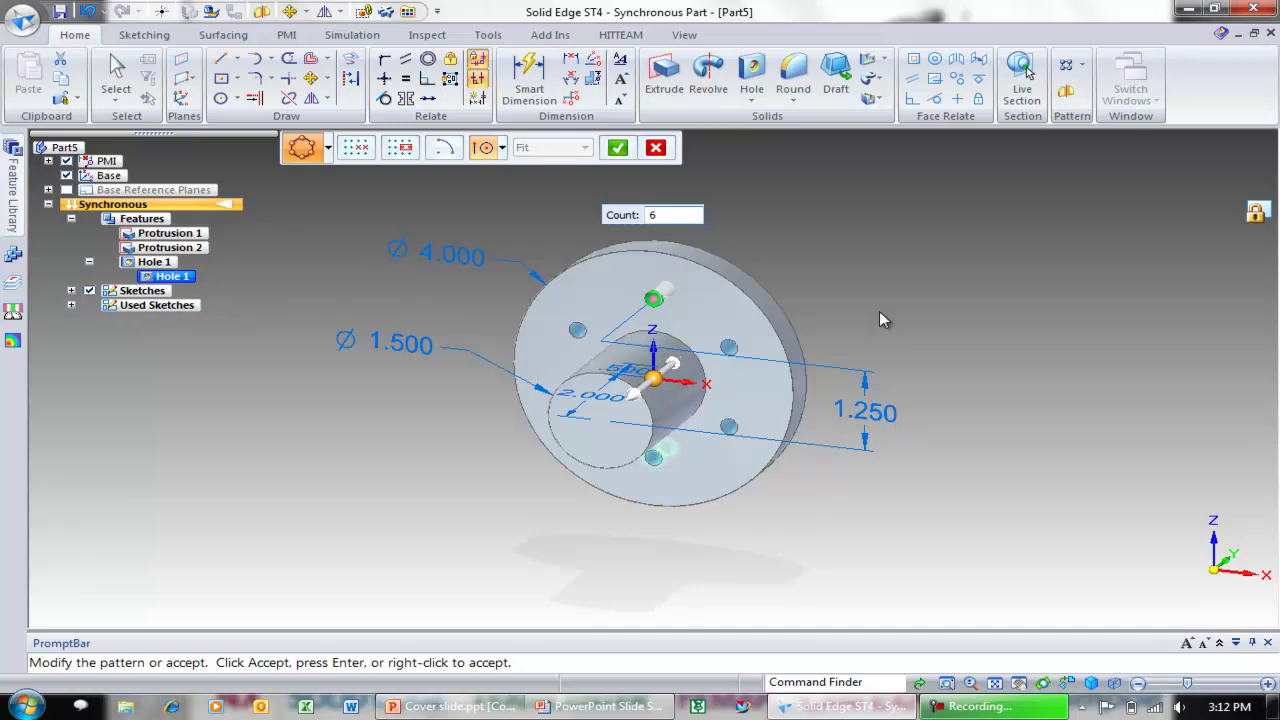
click(619, 149)
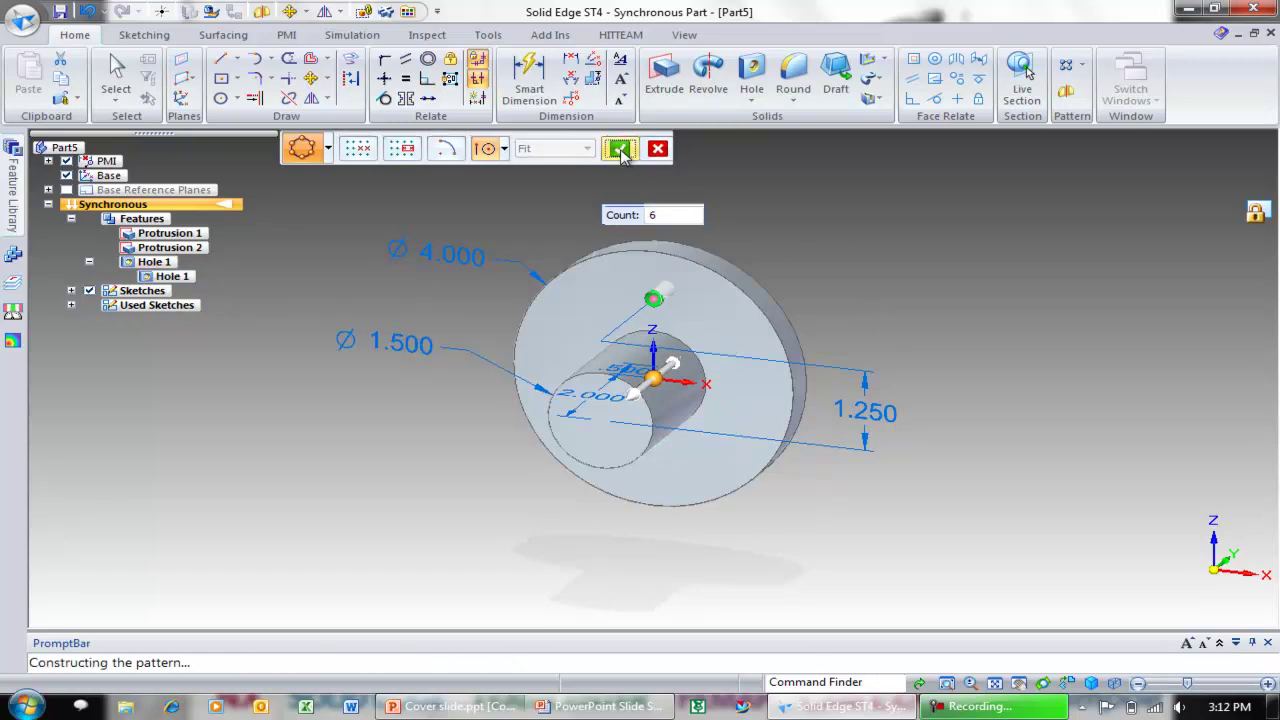
- Deselect the pattern and examine the hub's bolt holes and boss from different angles and zoom levels
middle_drag(591, 204, 735, 212)
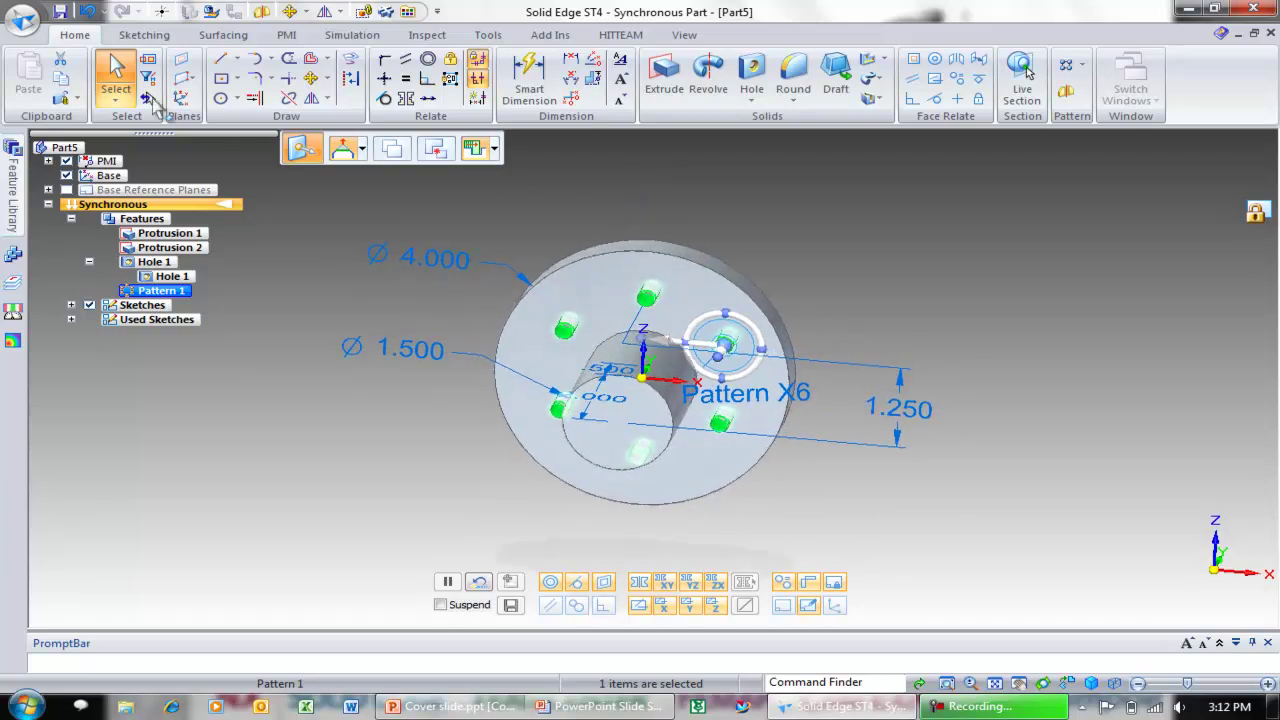
click(756, 225)
middle_drag(846, 251, 814, 237)
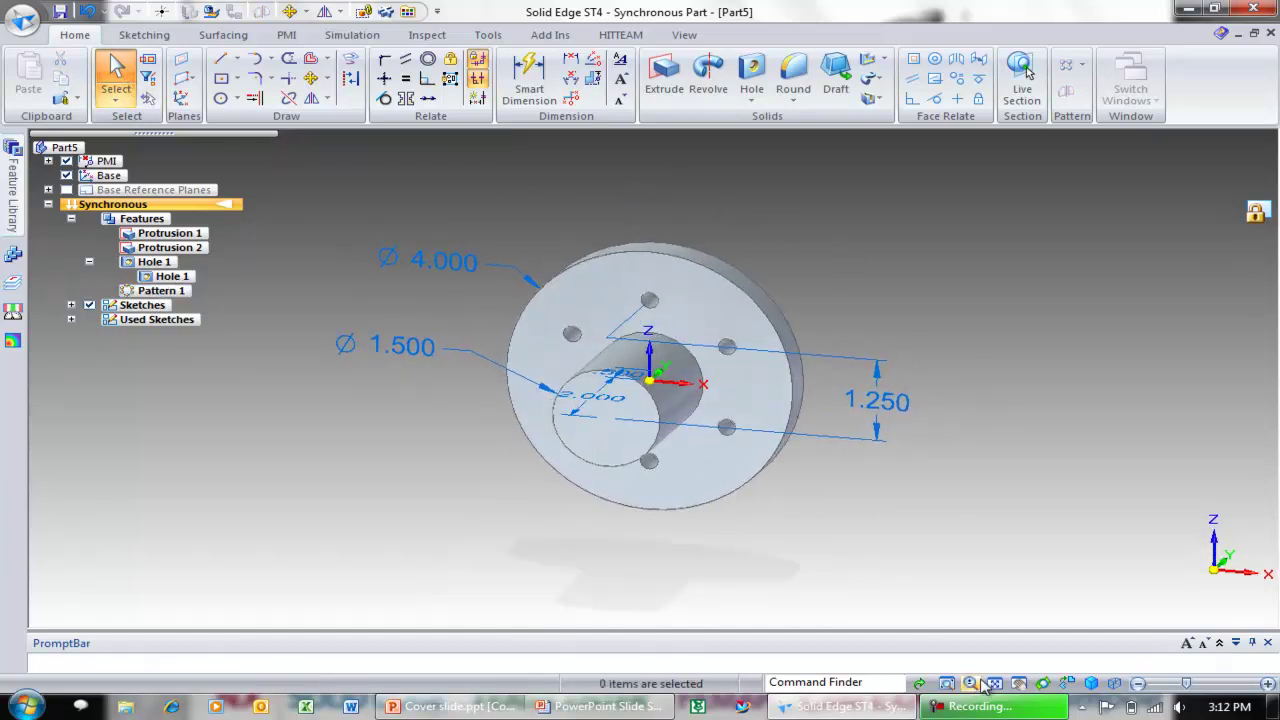
click(946, 683)
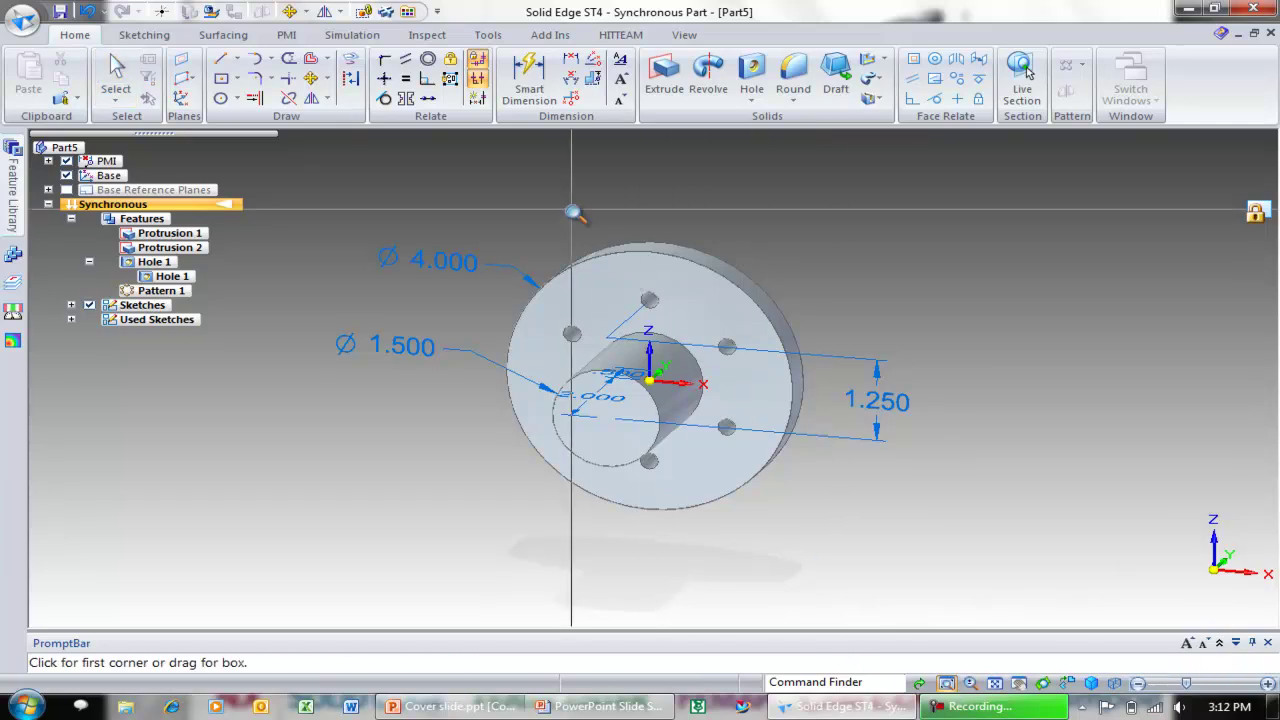
drag(527, 187, 947, 494)
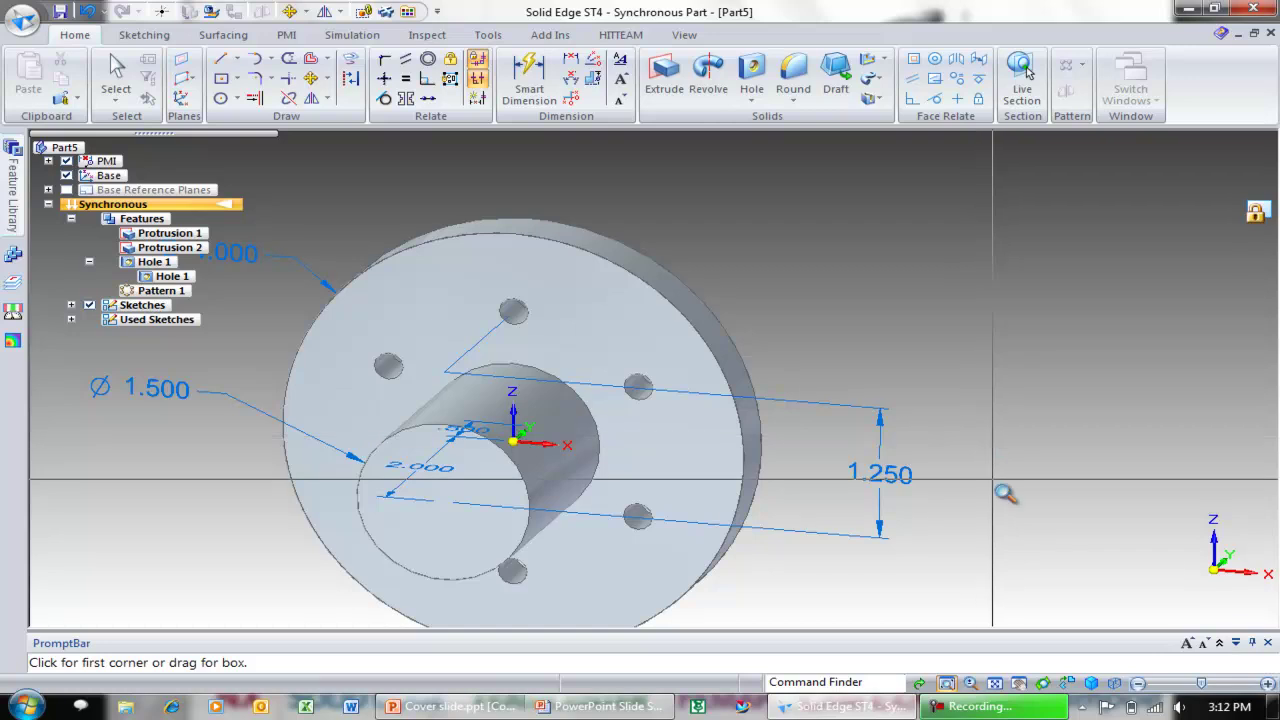
click(995, 683)
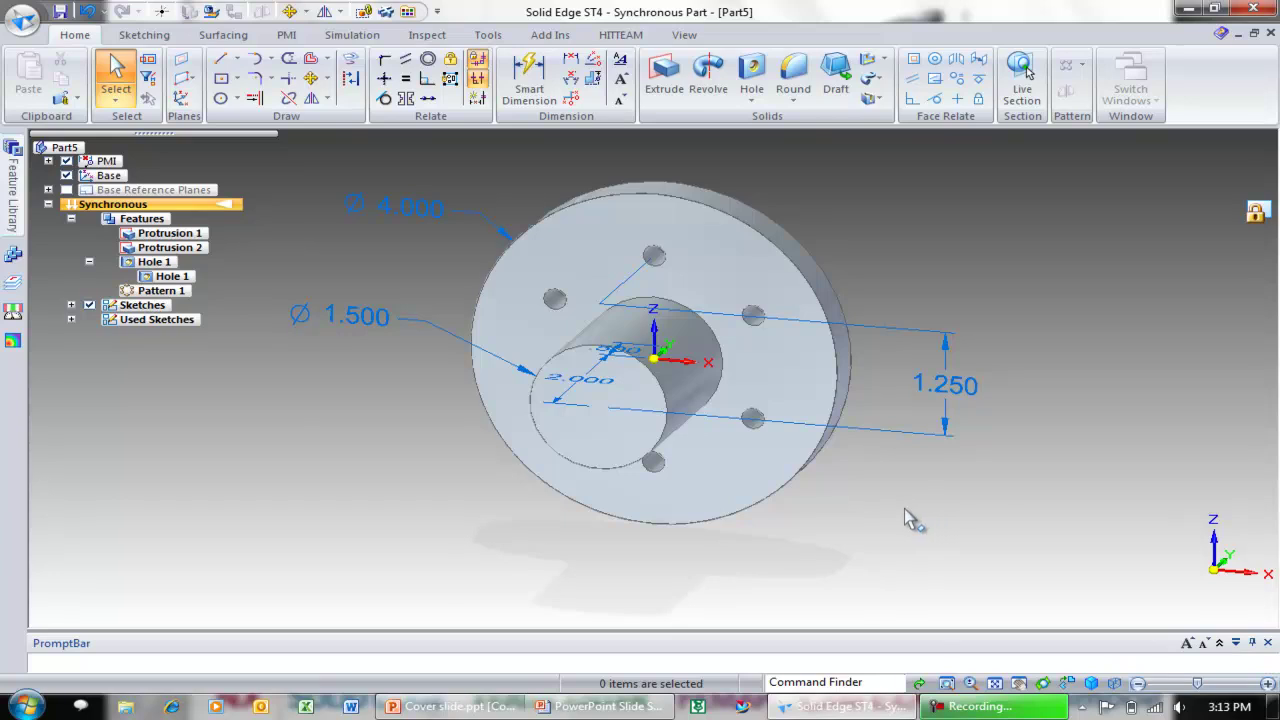
mouse_move(906, 517)
middle_down()
mouse_move(889, 500)
mouse_move(955, 500)
mouse_move(903, 503)
mouse_move(934, 503)
mouse_move(918, 501)
mouse_move(926, 520)
middle_up()
scroll(925, 517, up, 3)
scroll(926, 520, down, 3)
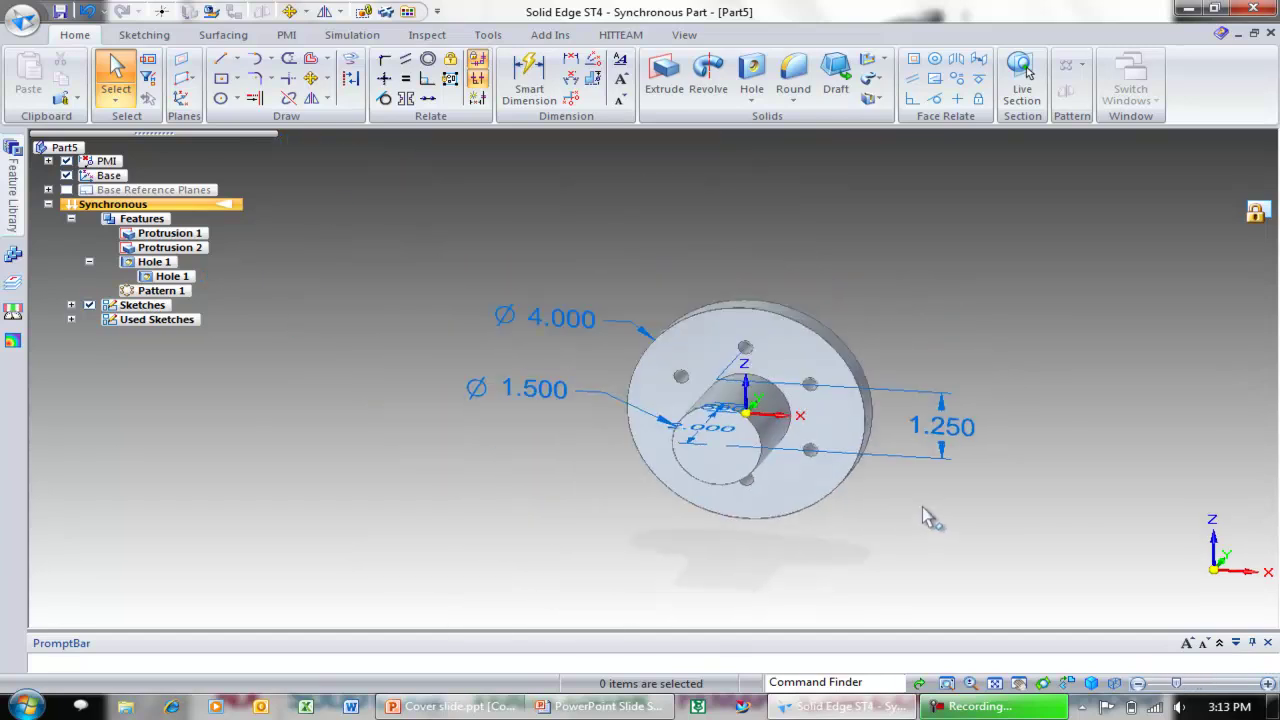
scroll(775, 503, up, 2)
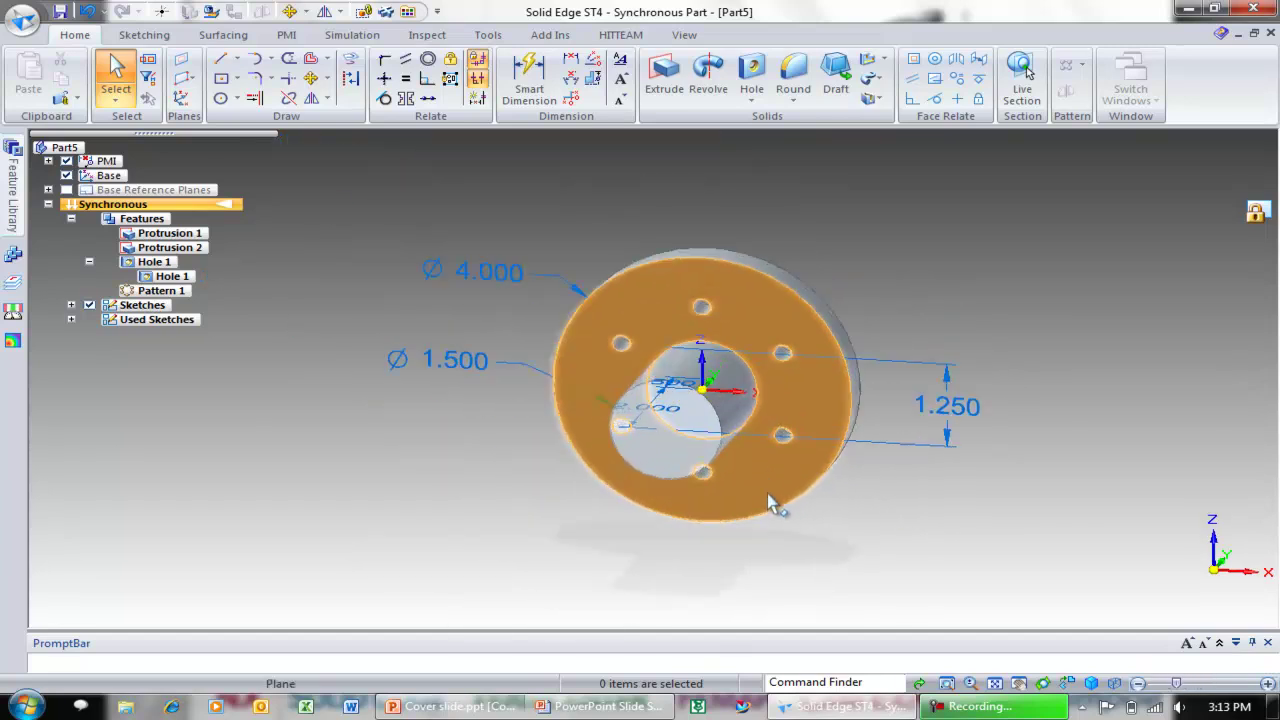
scroll(790, 507, up, 2)
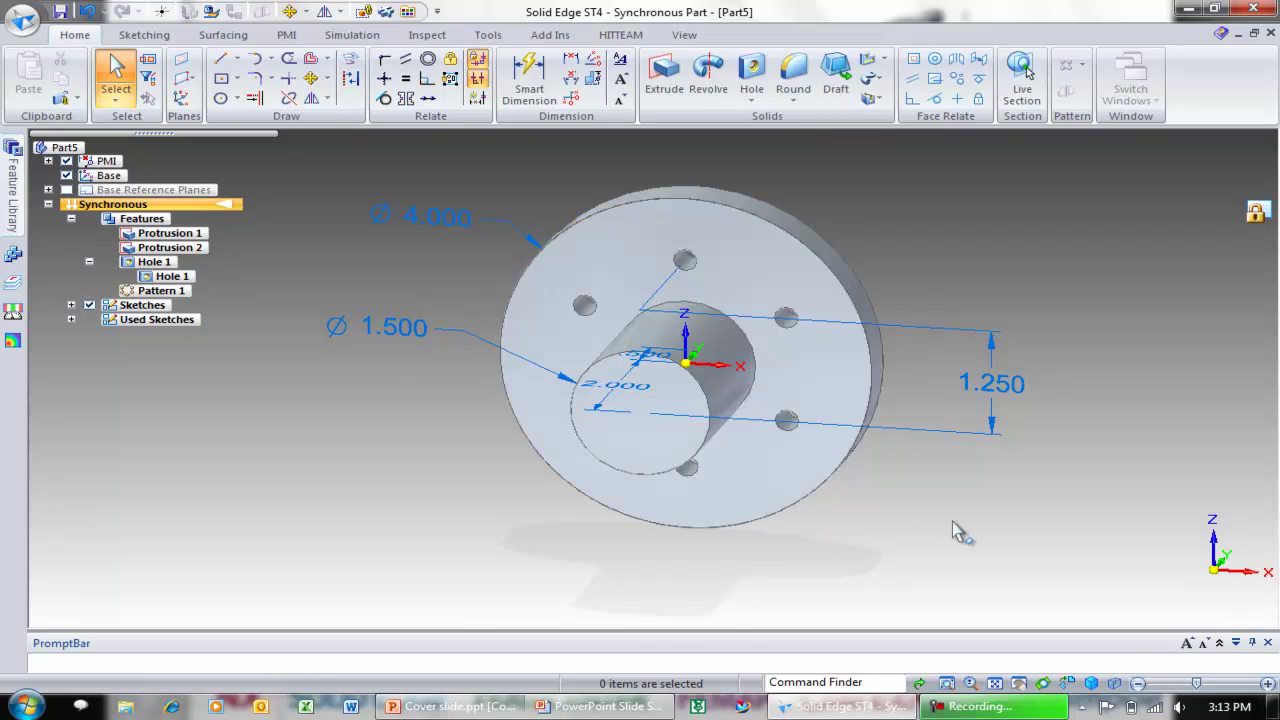
- Save the part in the Tutorial folder as hub
click(60, 11)
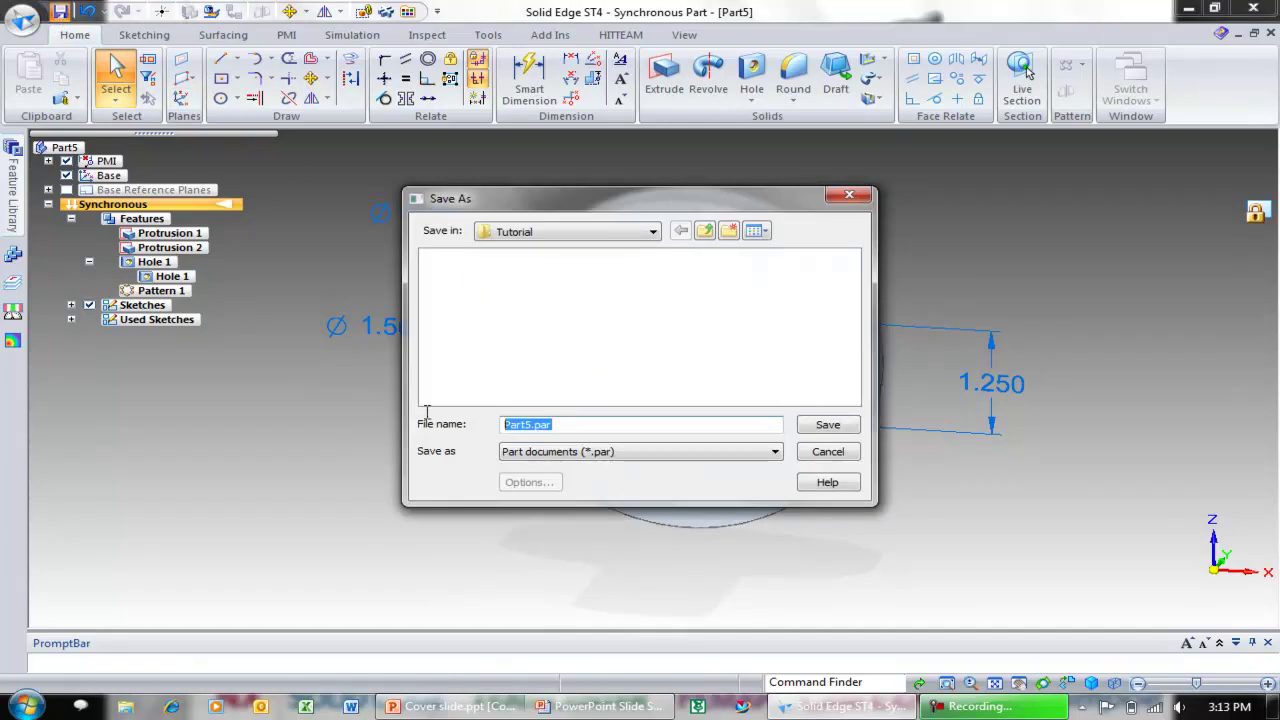
text(hub)
key(Return)
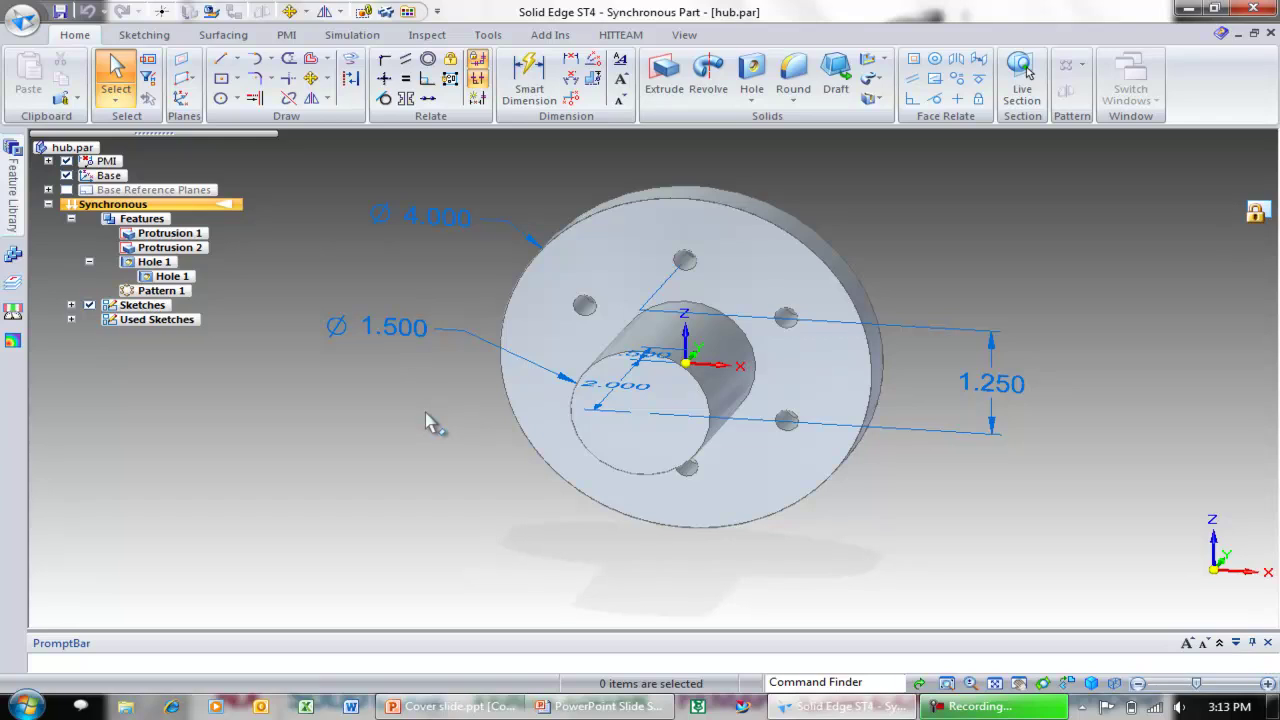
- Create a drawing from the current hub model with the Ansi Draft.dft template, running the Drawing View Creation Wizard
click(15, 25)
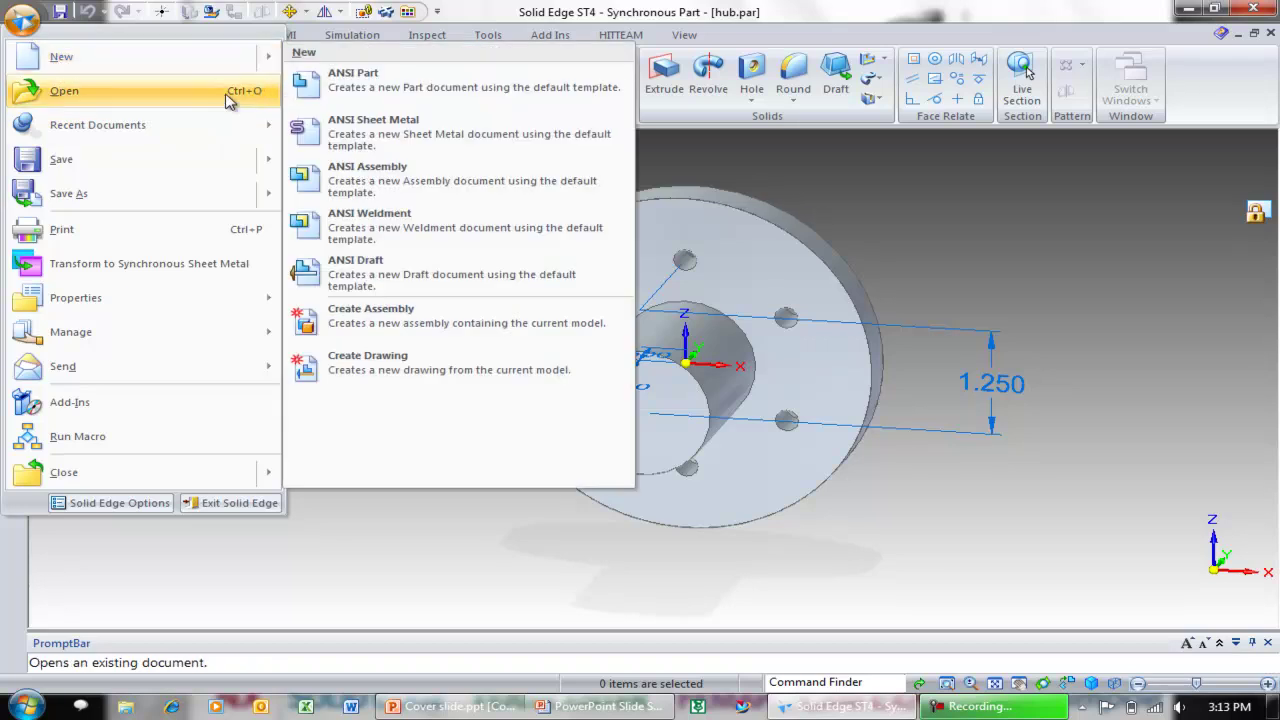
click(382, 362)
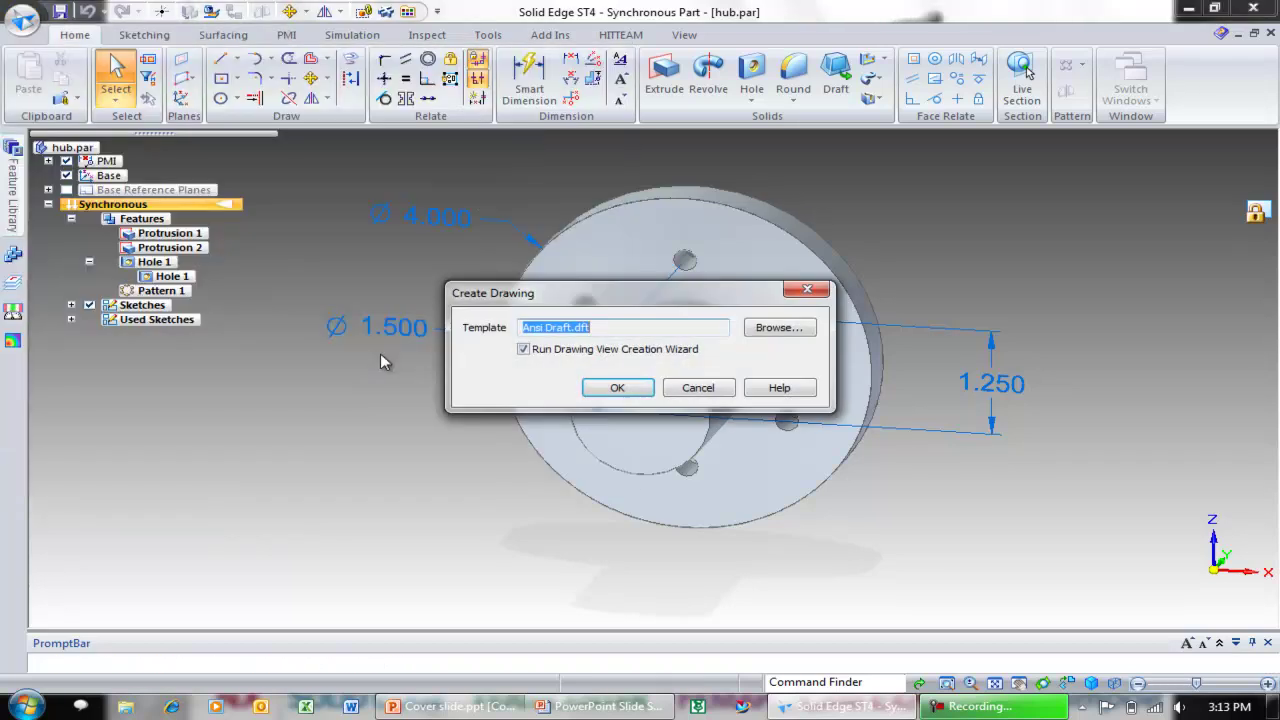
click(776, 330)
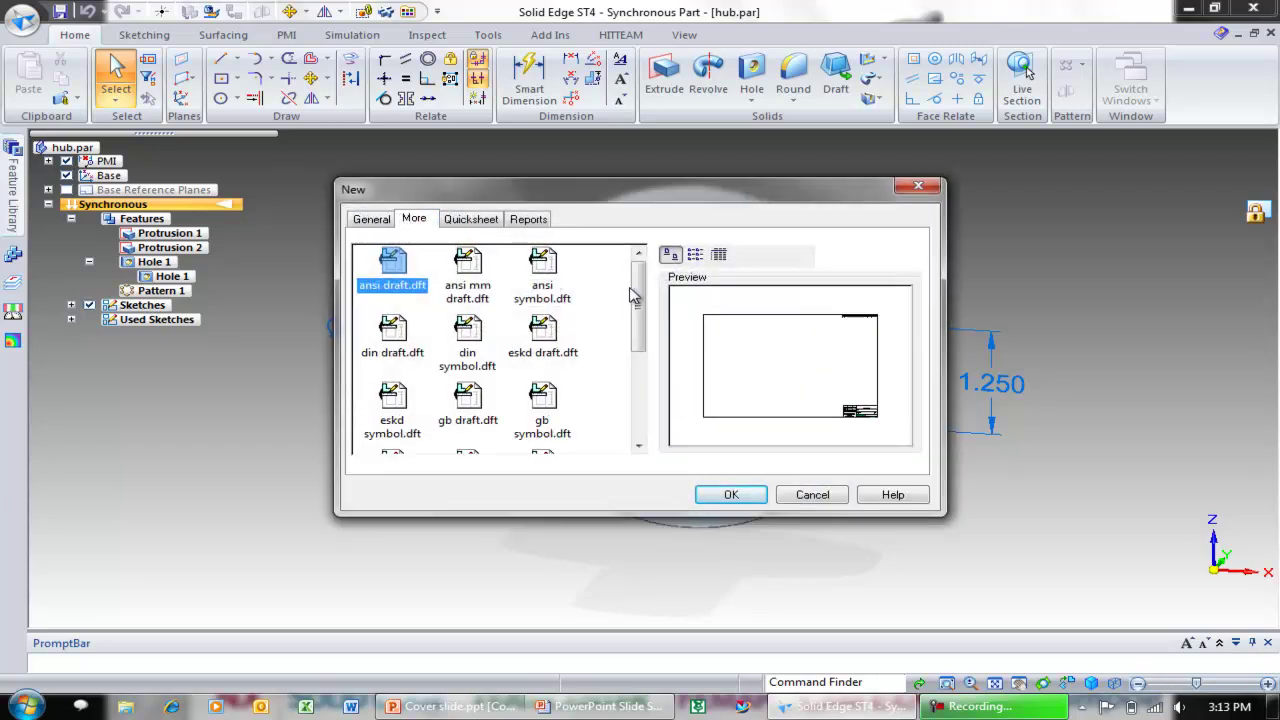
mouse_move(636, 290)
mouse_down()
mouse_move(651, 350)
mouse_move(648, 295)
mouse_up()
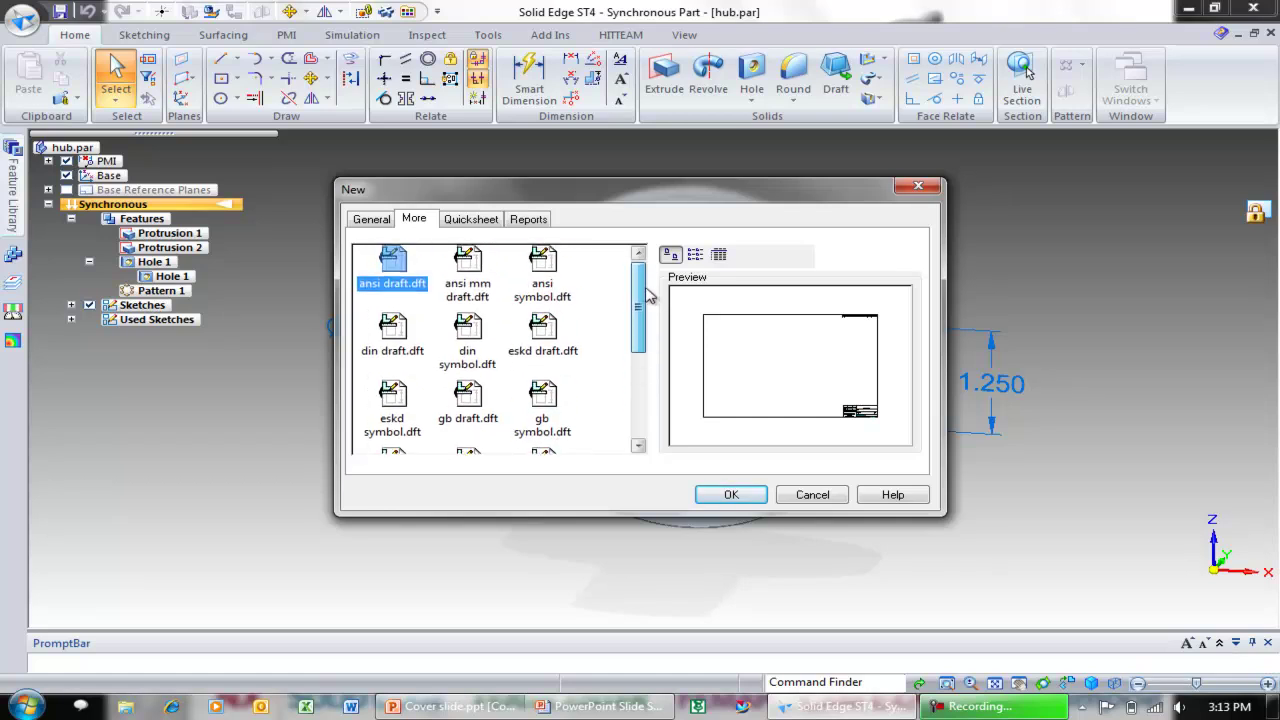
click(818, 496)
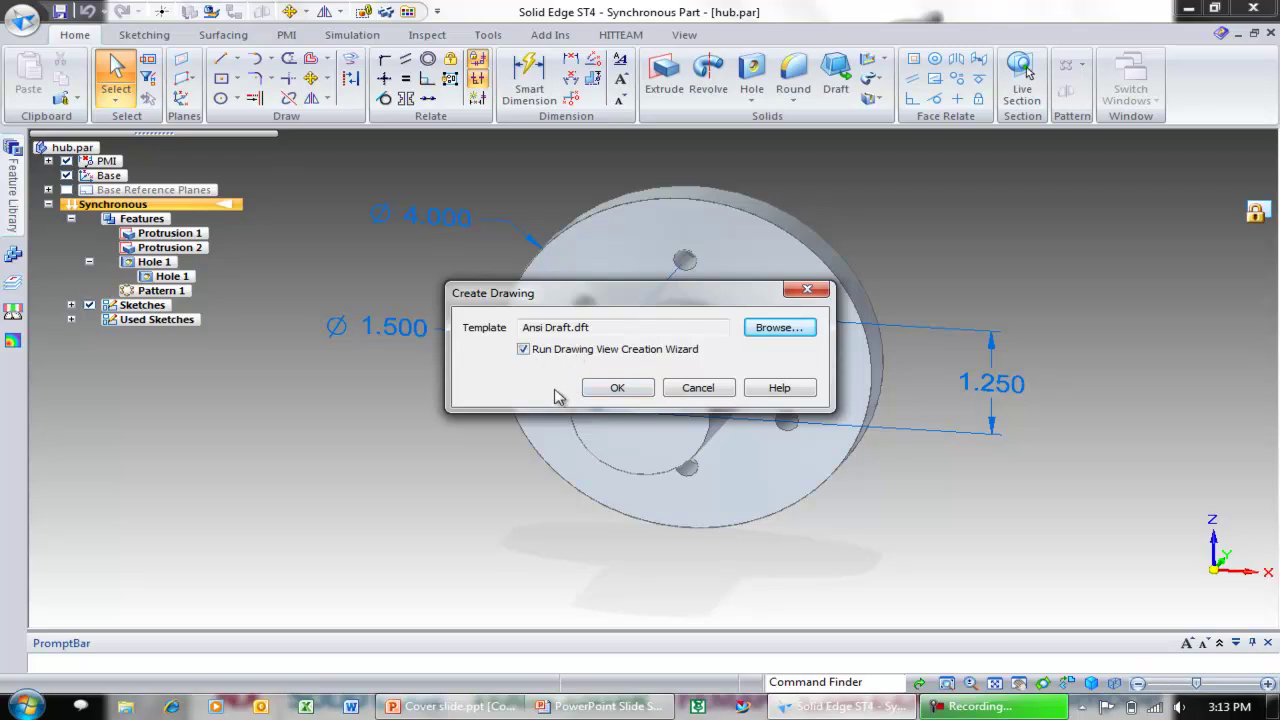
click(620, 390)
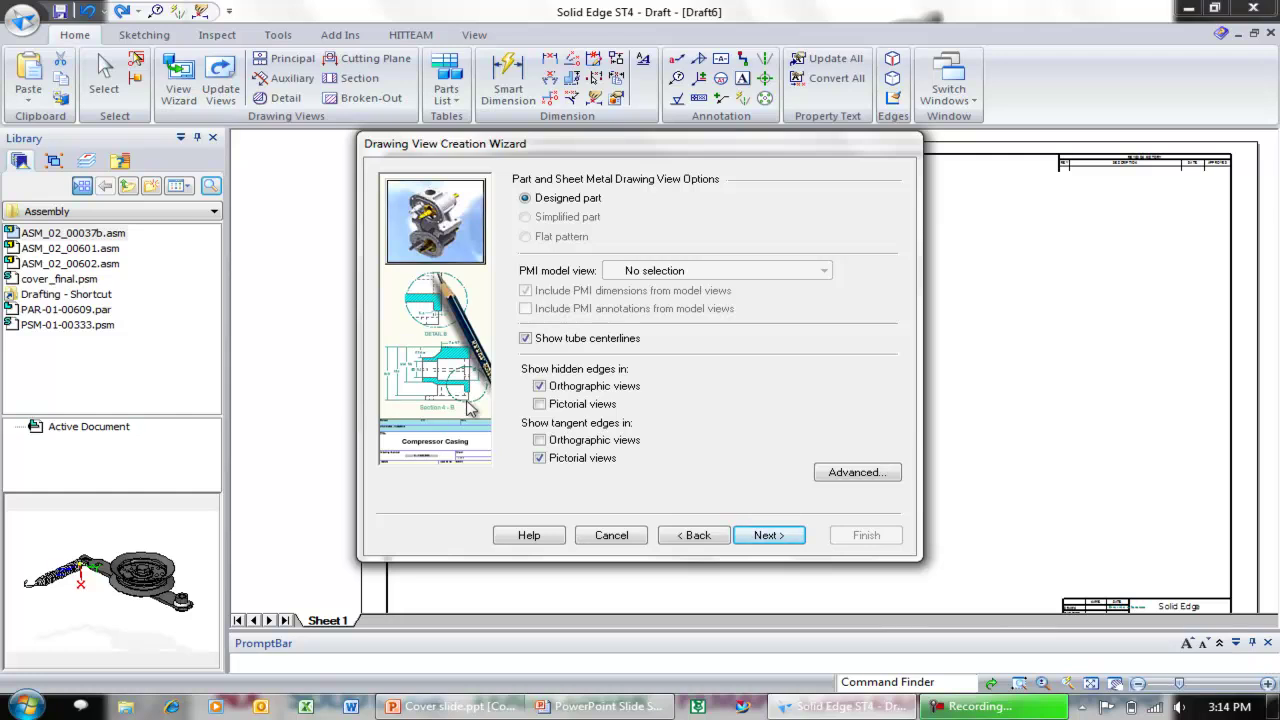
- Keep the default designed-part view options and choose front as the primary view, checking it in the custom orientation preview
click(766, 536)
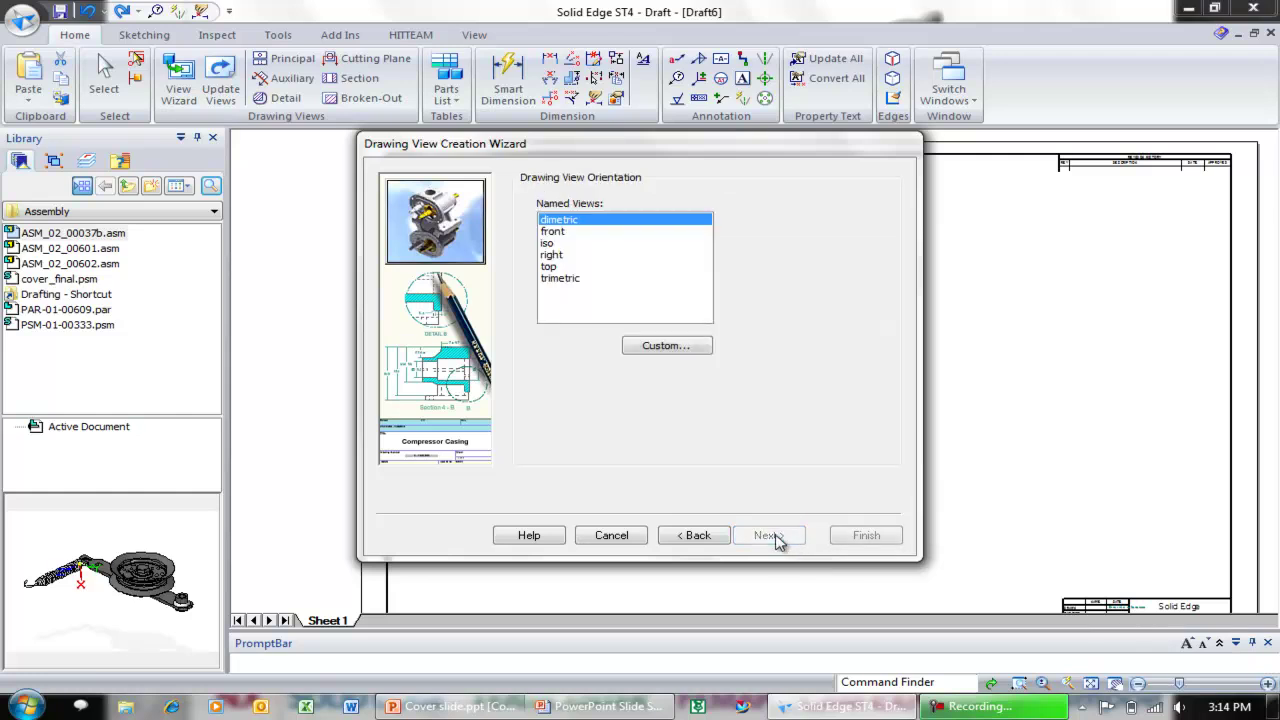
click(562, 232)
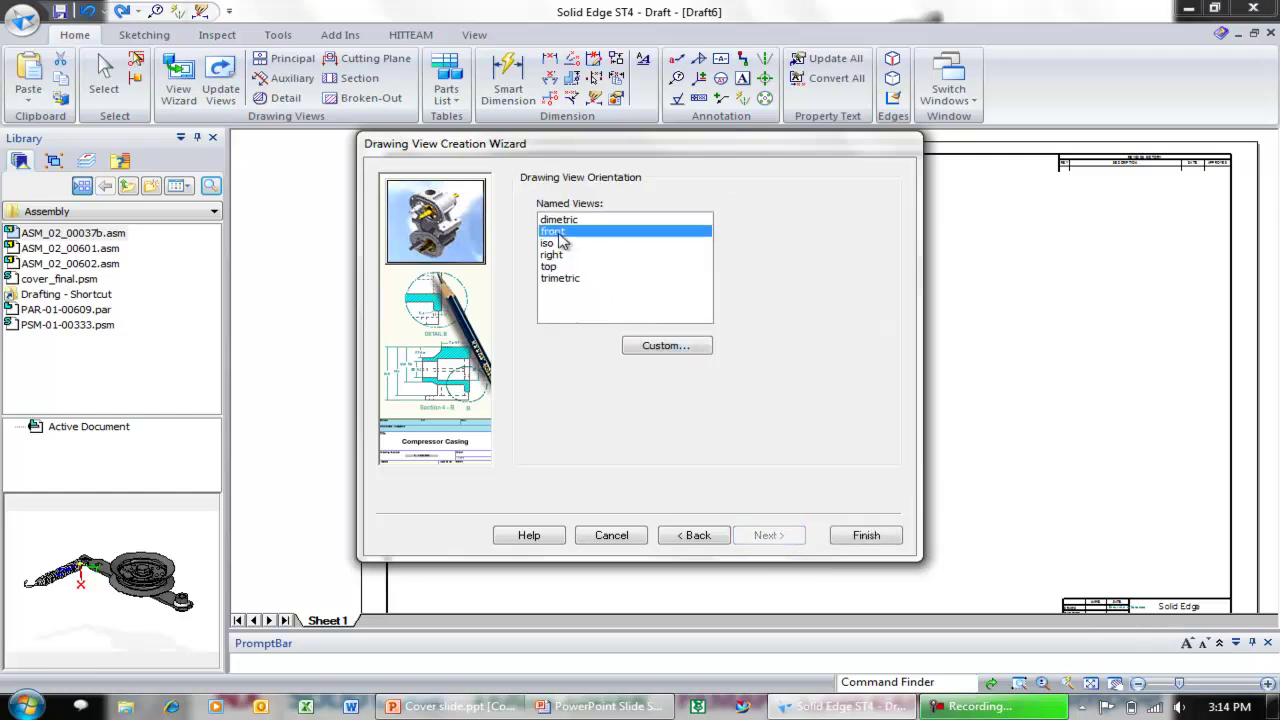
click(666, 346)
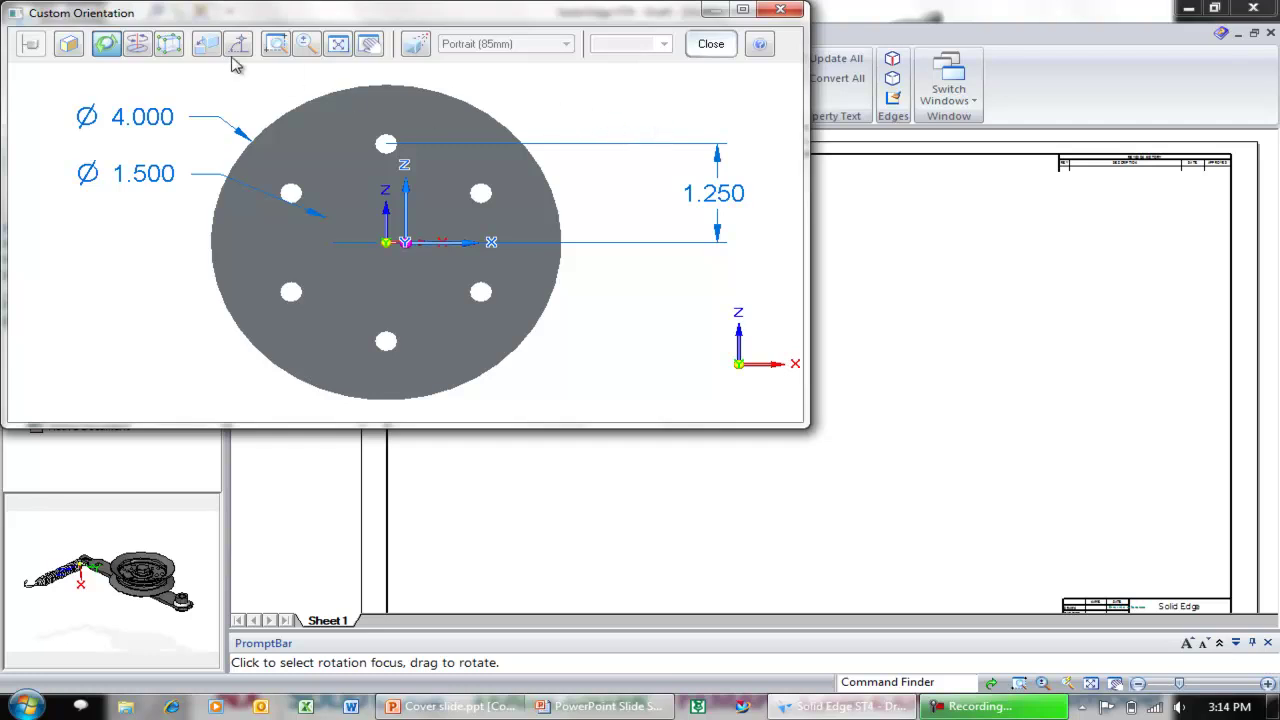
click(711, 45)
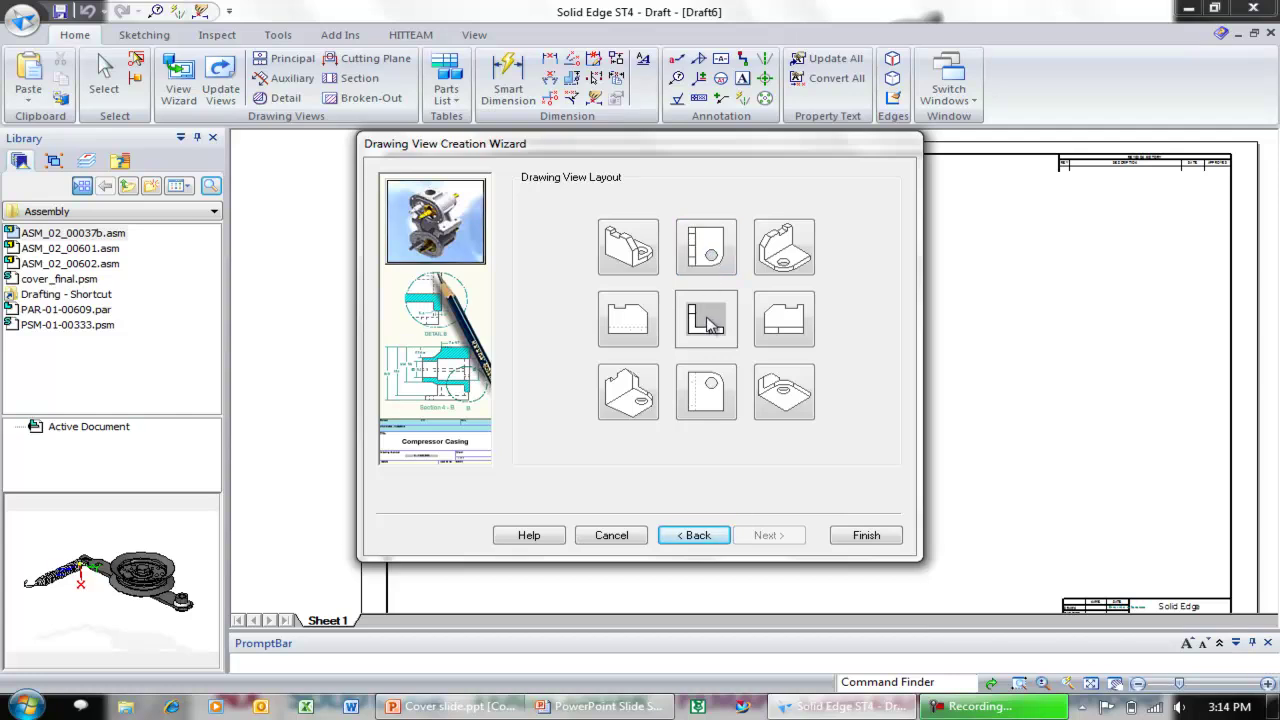
- Add the top, right and upper-right isometric views to the front view's layout and place all four on the sheet at 1:1 scale
click(708, 252)
click(772, 327)
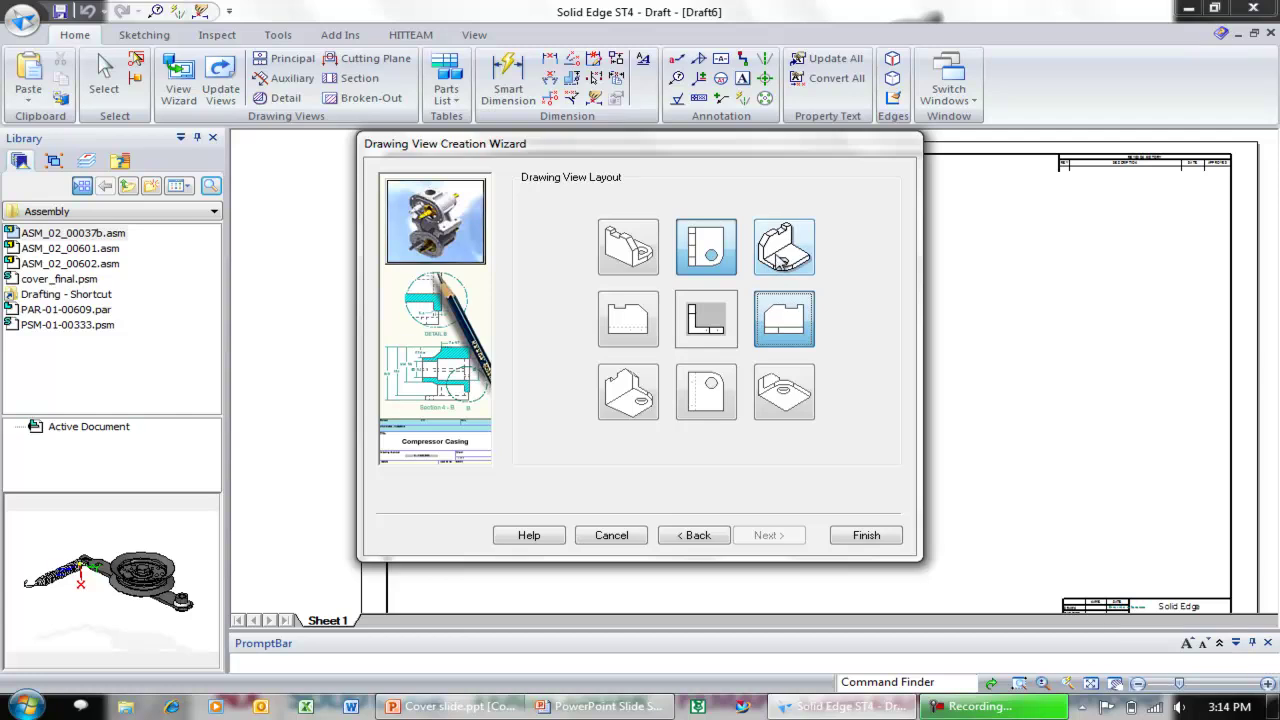
click(784, 250)
click(885, 532)
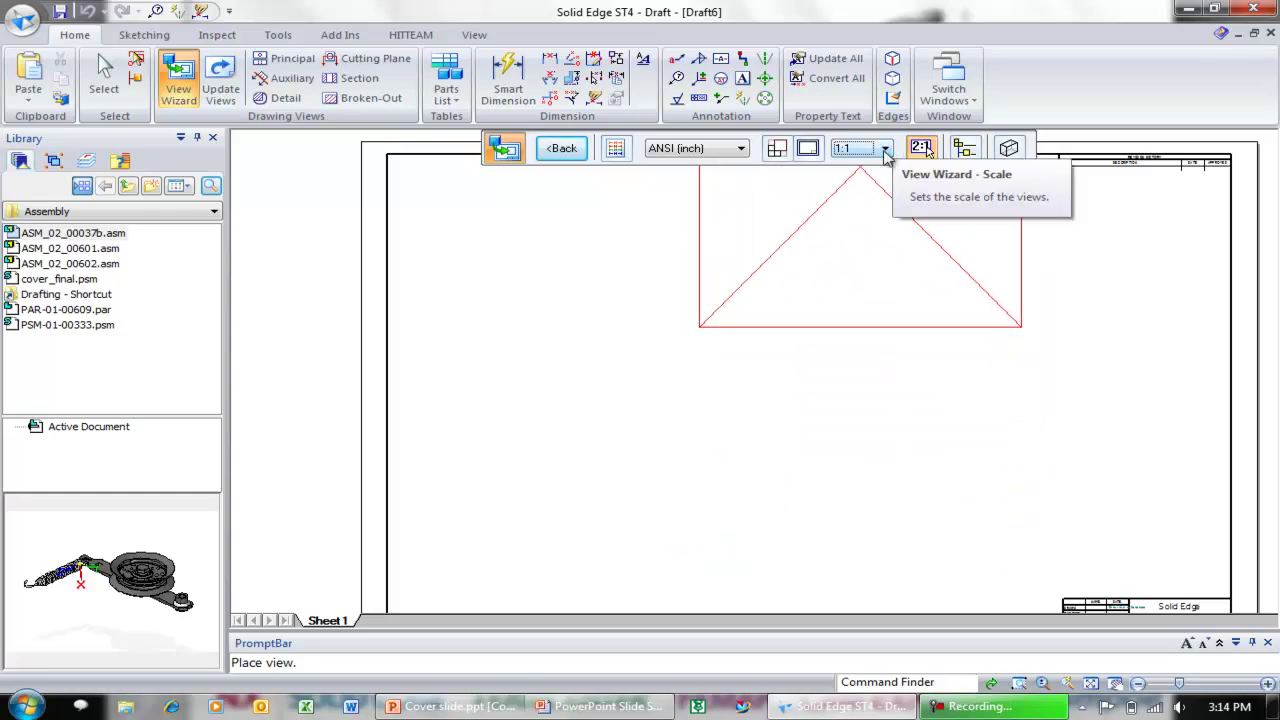
click(733, 388)
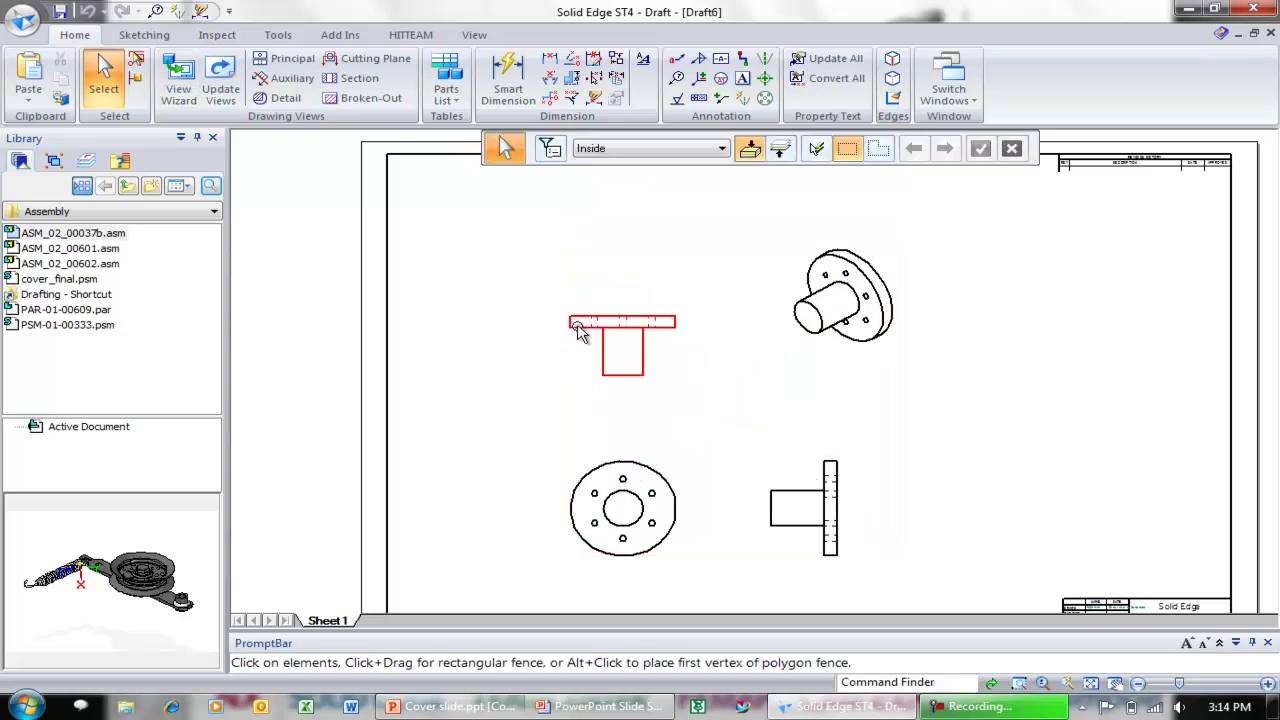
- Spread the views out by moving the top view up and left and the right view farther from the front view
mouse_move(570, 325)
mouse_down()
mouse_move(525, 252)
mouse_move(574, 251)
mouse_move(534, 271)
mouse_move(531, 243)
mouse_move(594, 247)
mouse_move(524, 259)
mouse_up()
drag(800, 500, 982, 502)
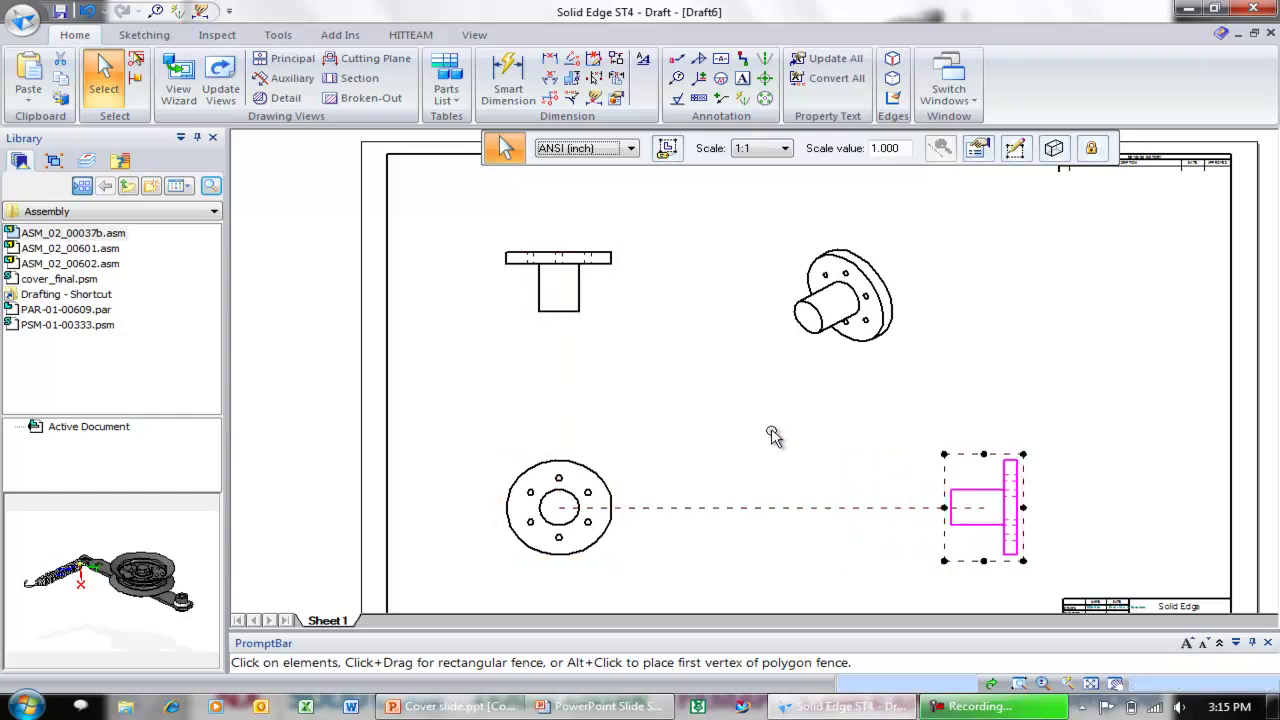
click(805, 424)
- Set the scale of the aligned orthographic views and of the isometric view to 2:1
click(567, 258)
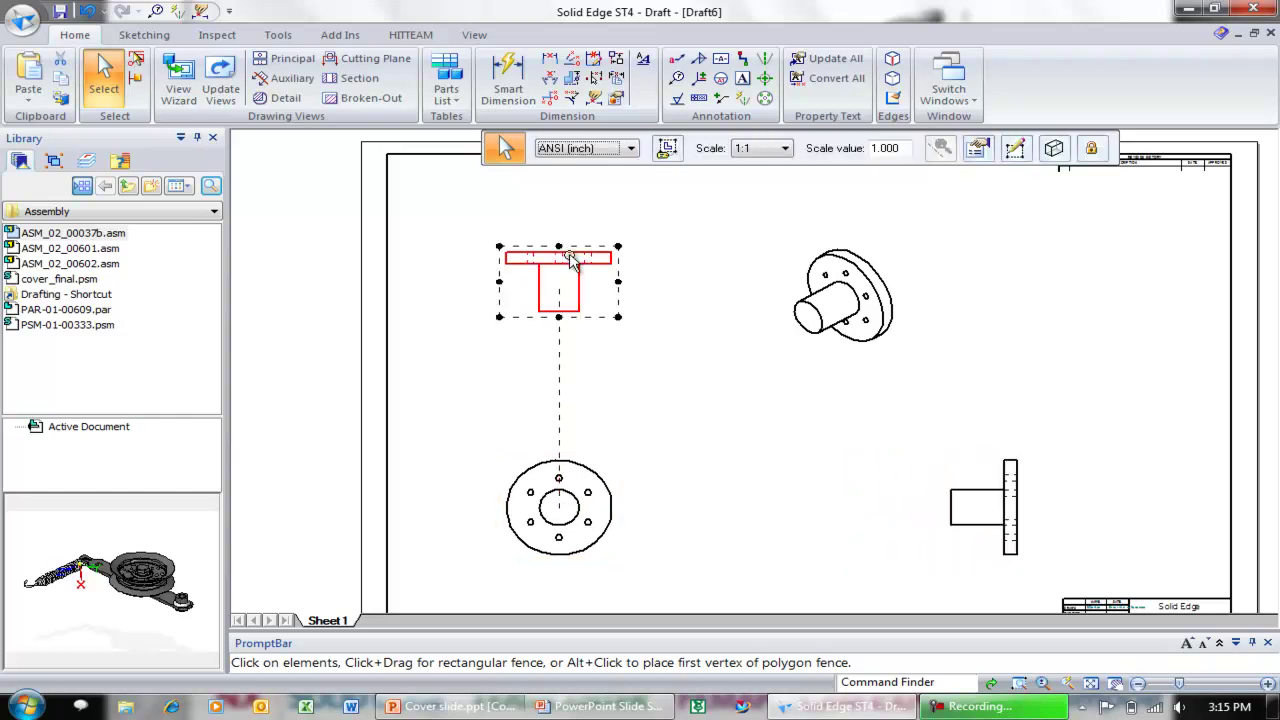
click(785, 148)
click(760, 248)
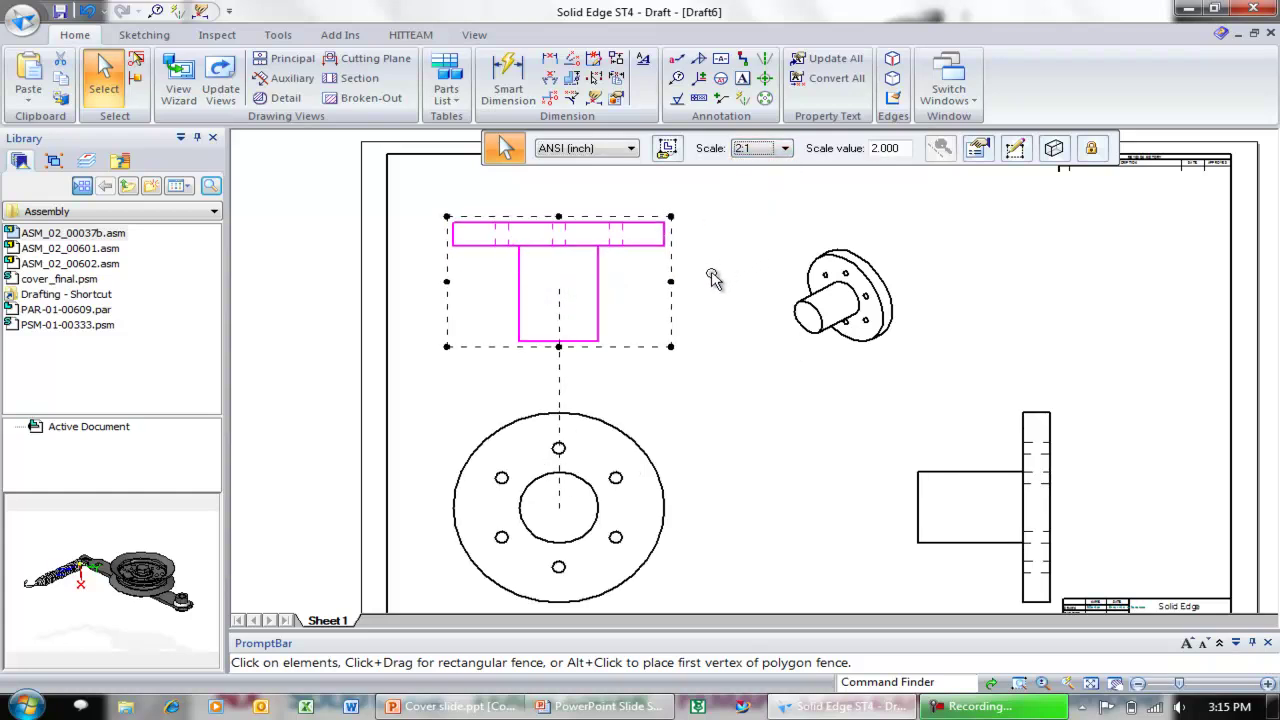
click(894, 340)
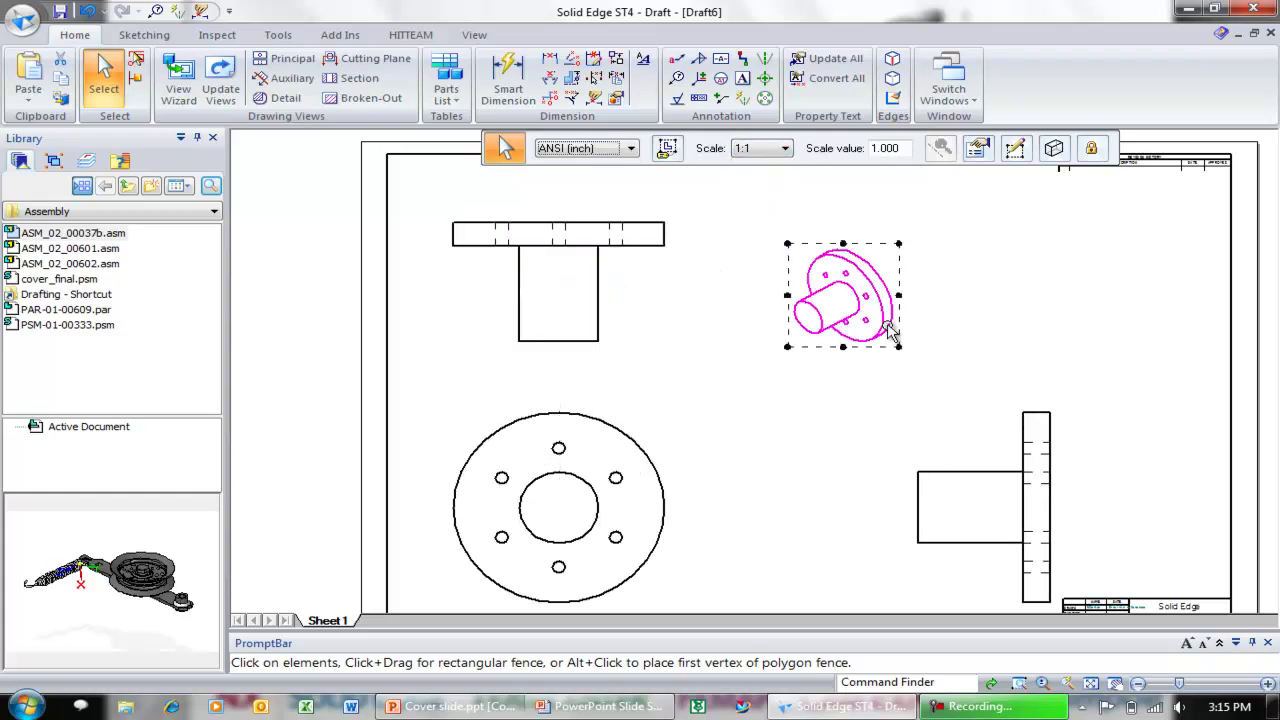
click(786, 148)
click(765, 240)
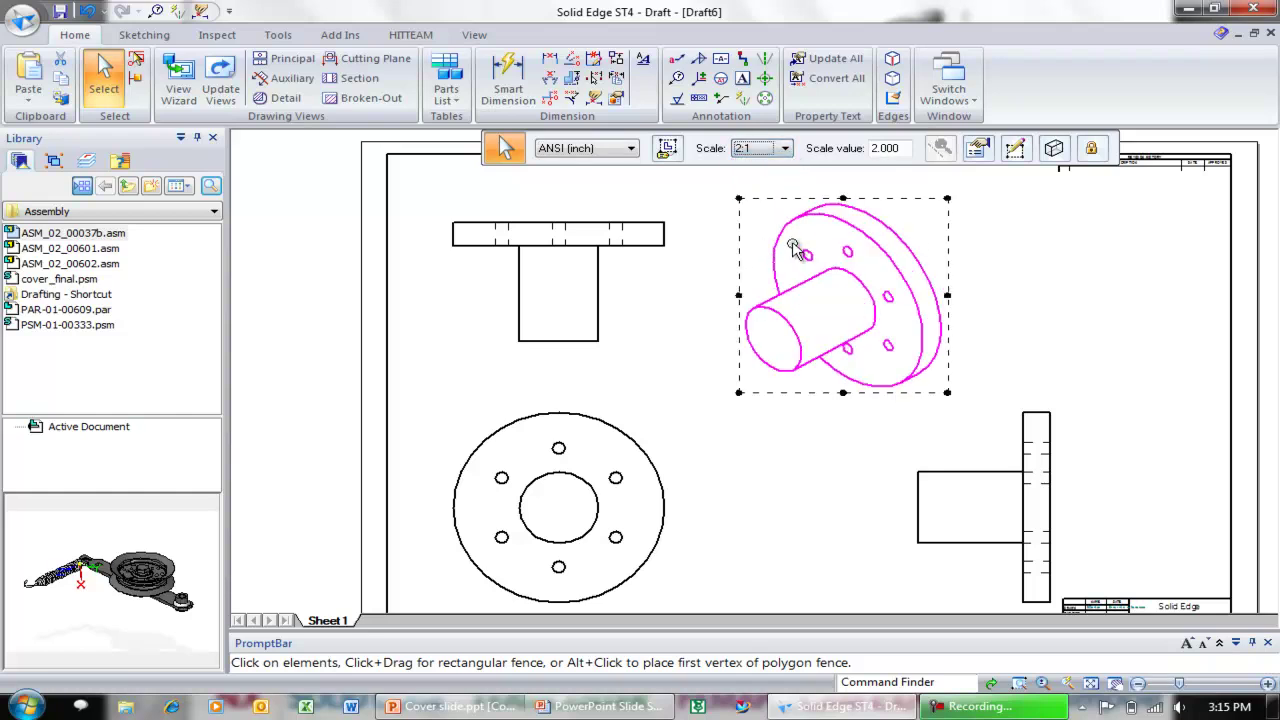
- Move the isometric view farther right, set its display to Shaded with Edges and update the drawing views
click(1044, 277)
drag(831, 251, 1066, 290)
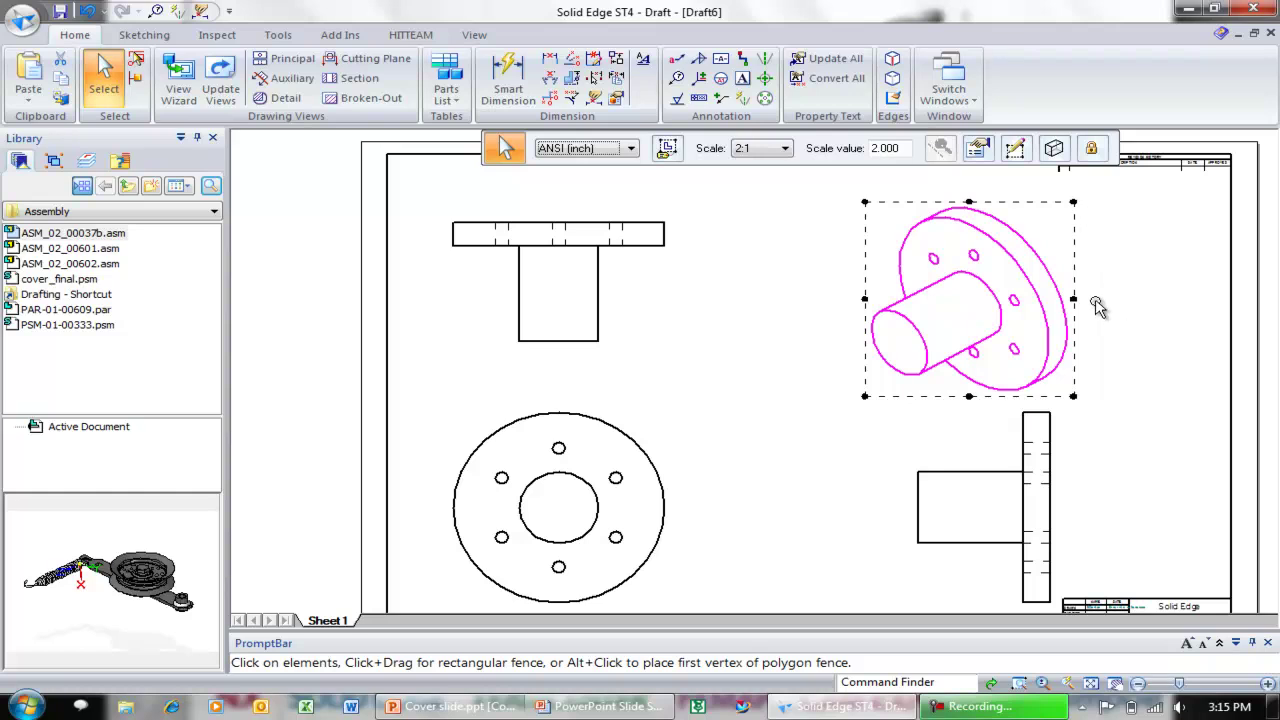
click(1056, 152)
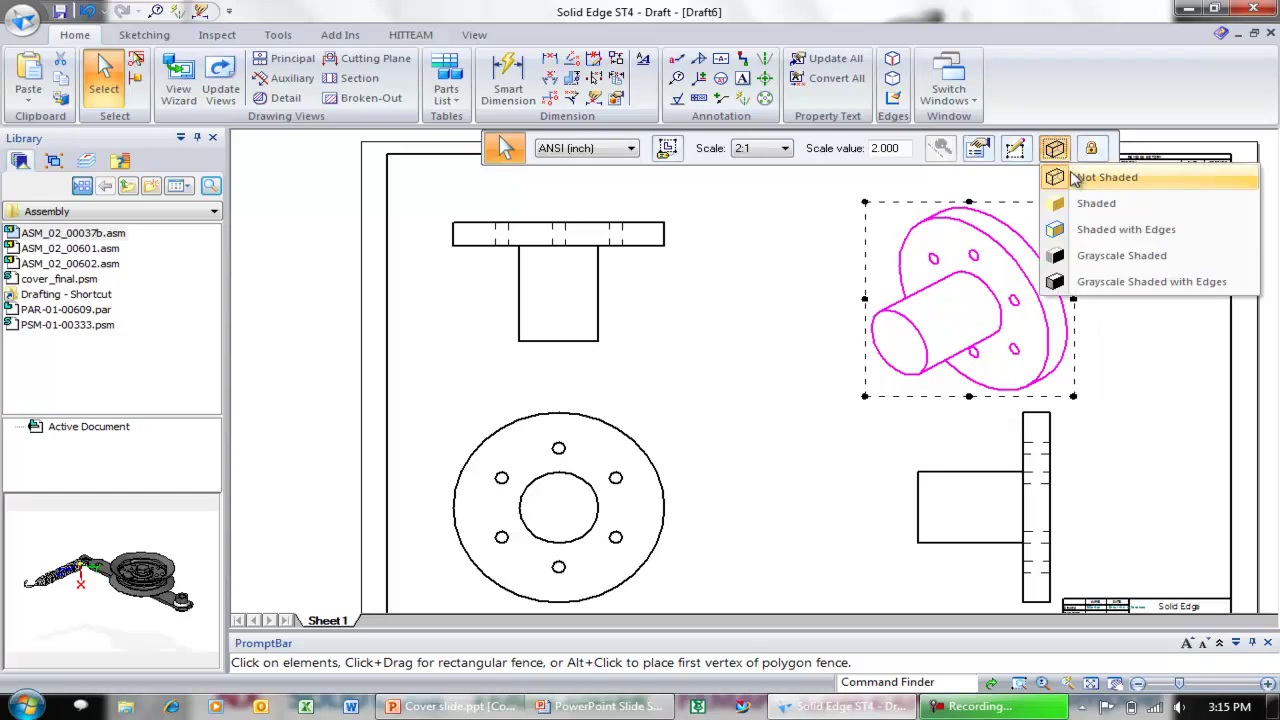
click(1125, 230)
click(850, 292)
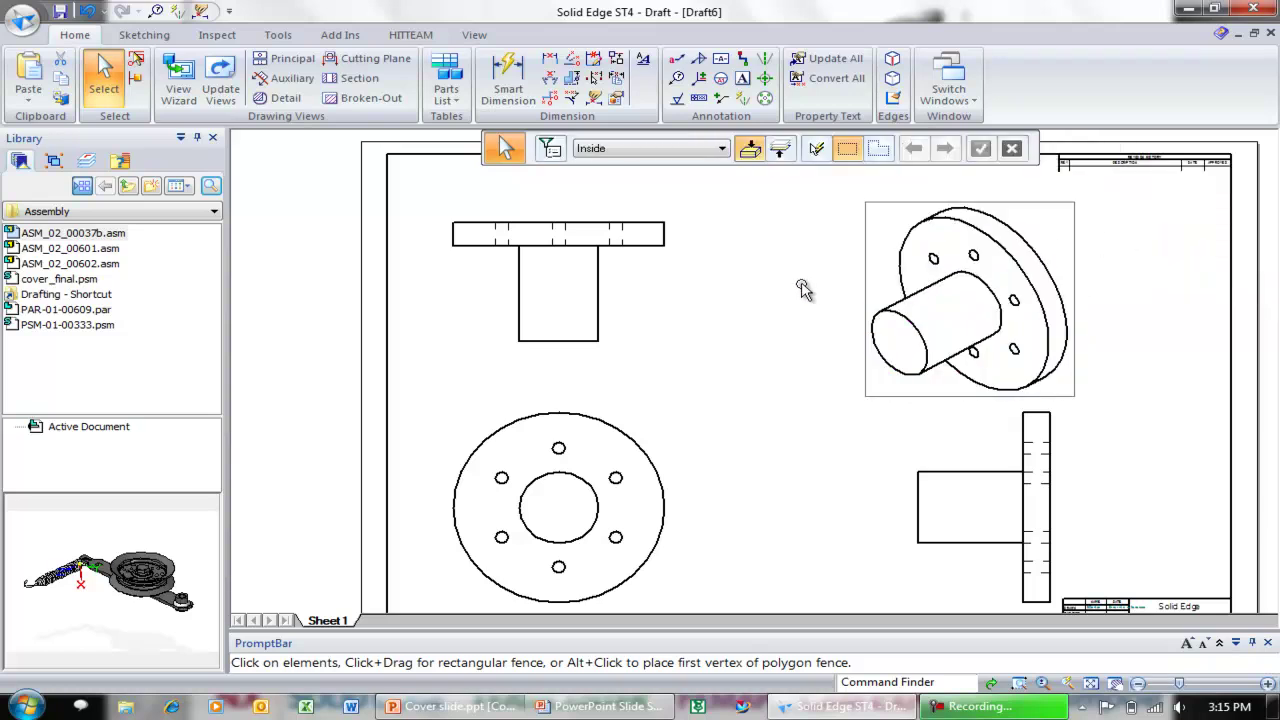
click(210, 77)
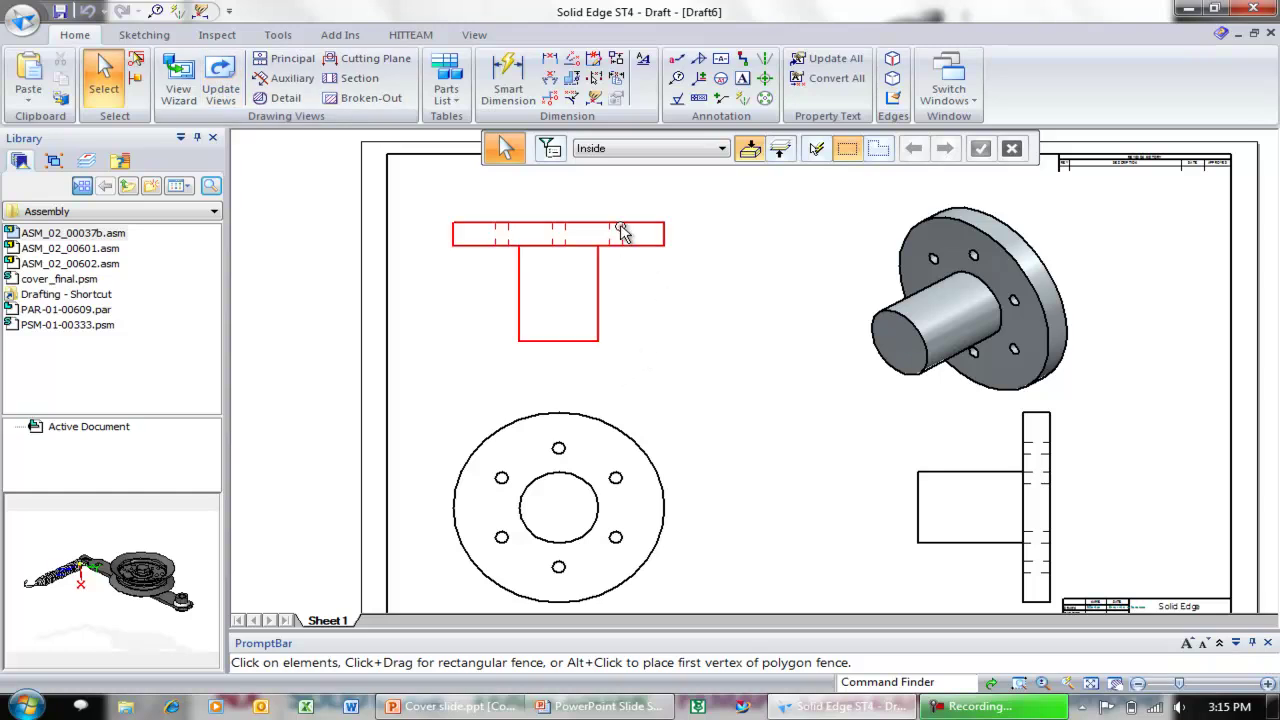
- Shift the top and front views slightly right and retrieve the model dimensions into both views
drag(617, 220, 640, 214)
click(781, 264)
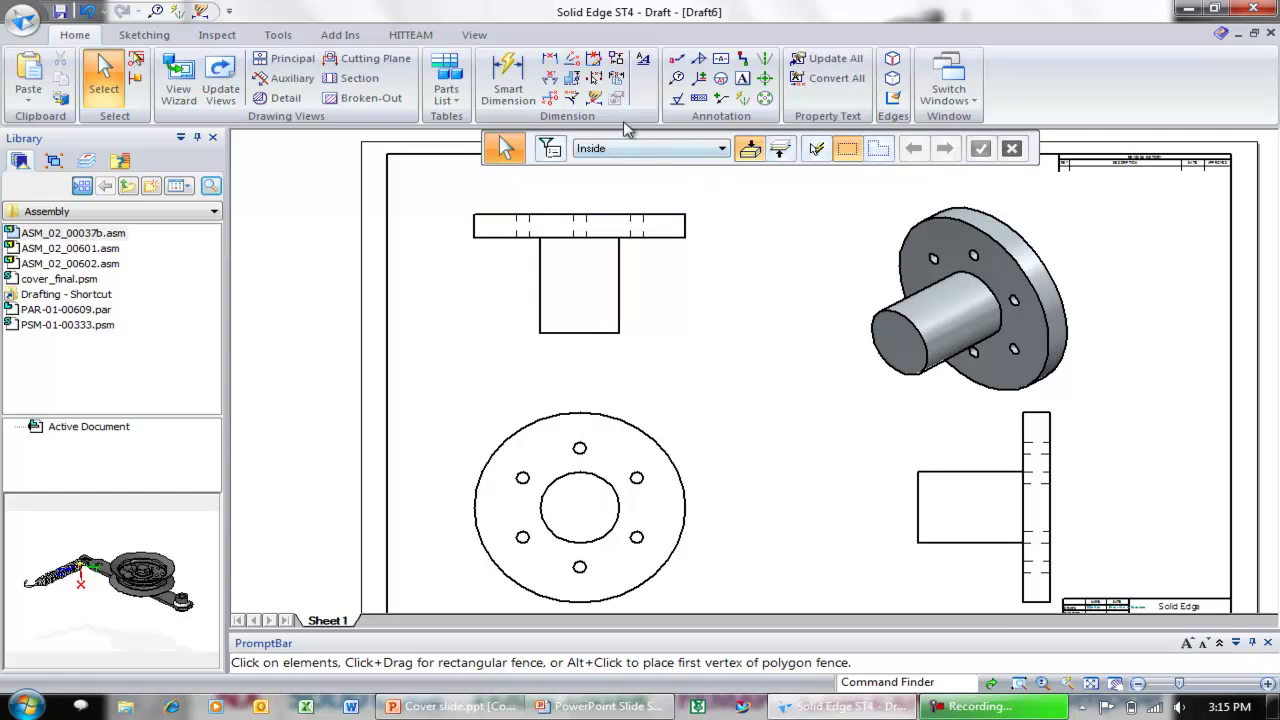
click(594, 97)
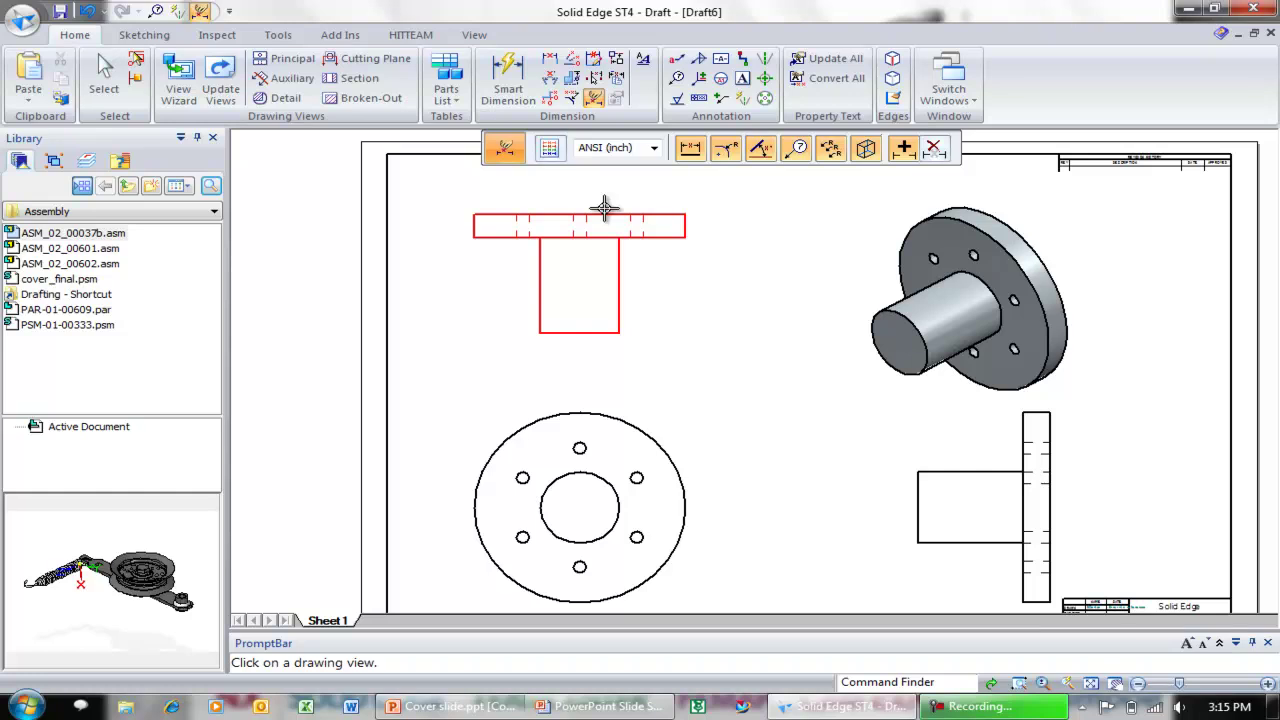
click(606, 209)
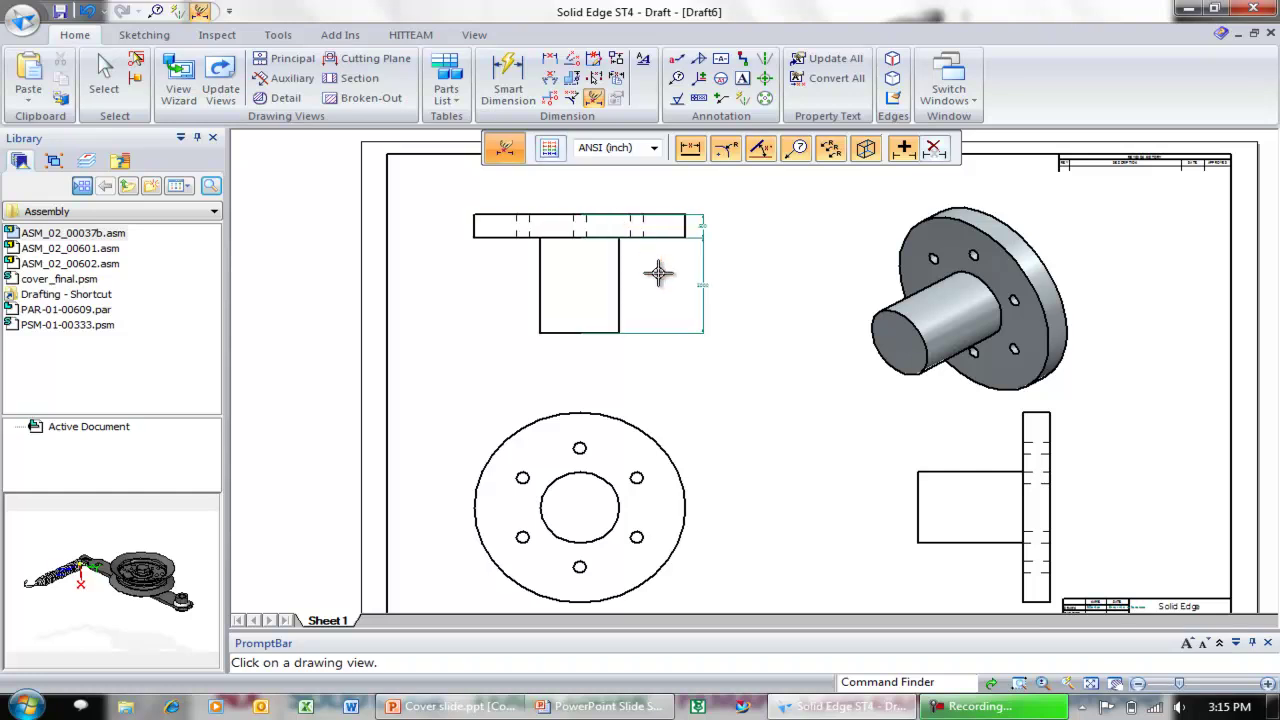
click(651, 435)
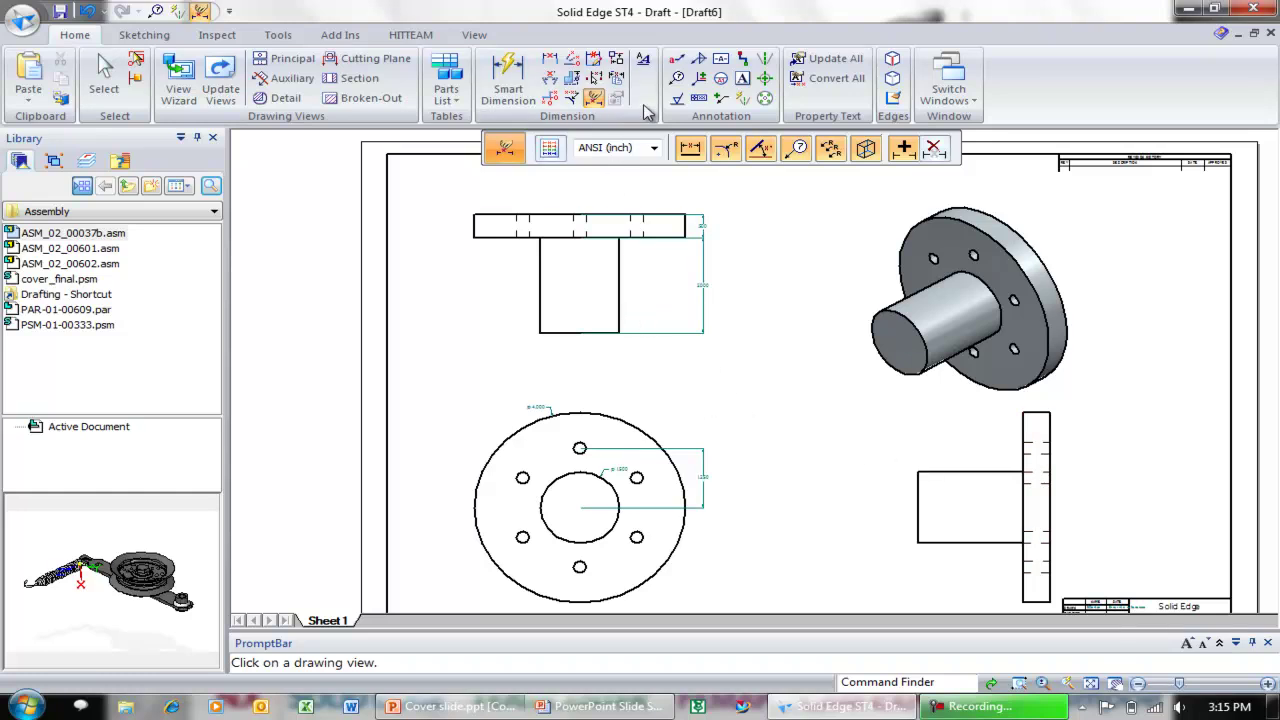
- Add automatic centerlines and center marks to the top, front and right views
click(745, 100)
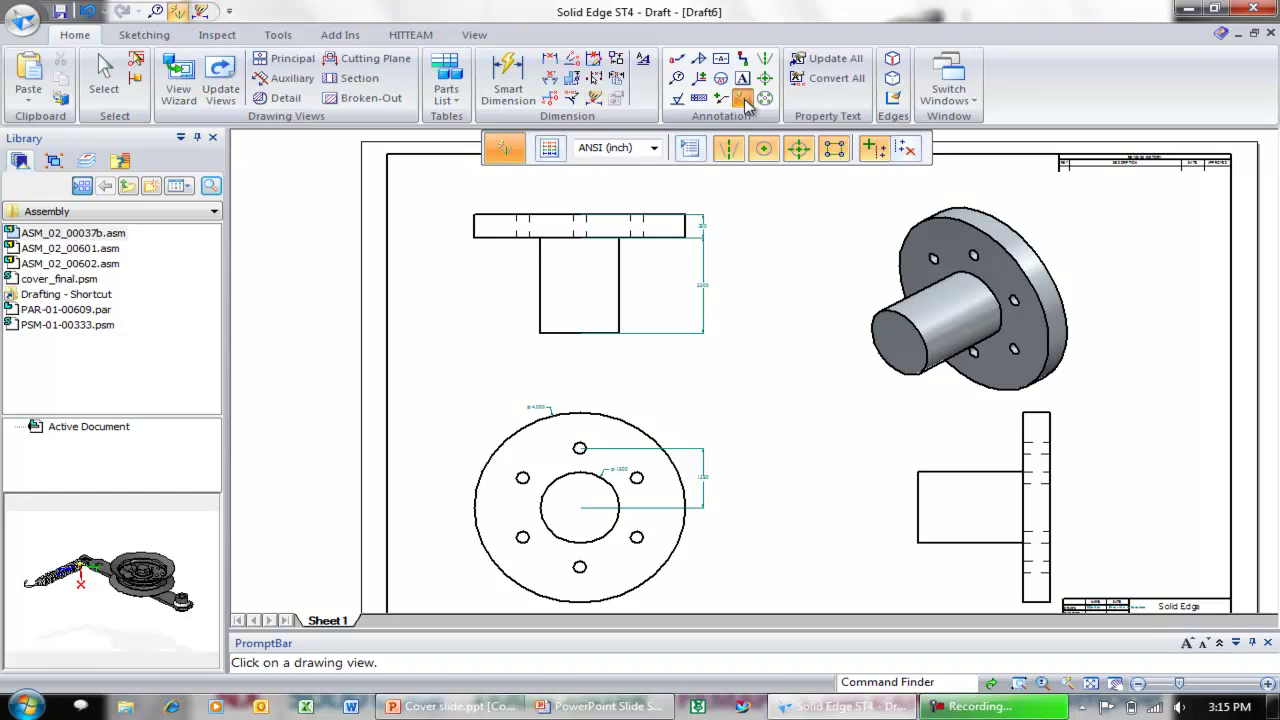
click(651, 212)
click(624, 429)
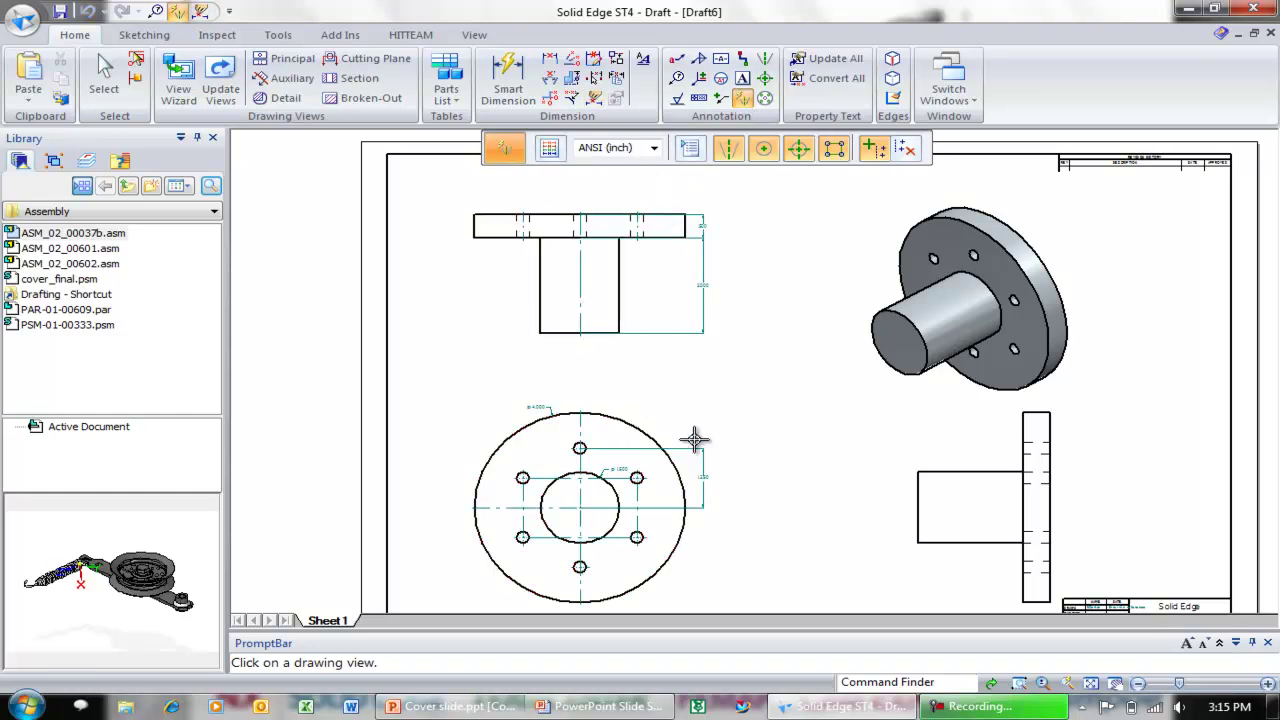
click(940, 458)
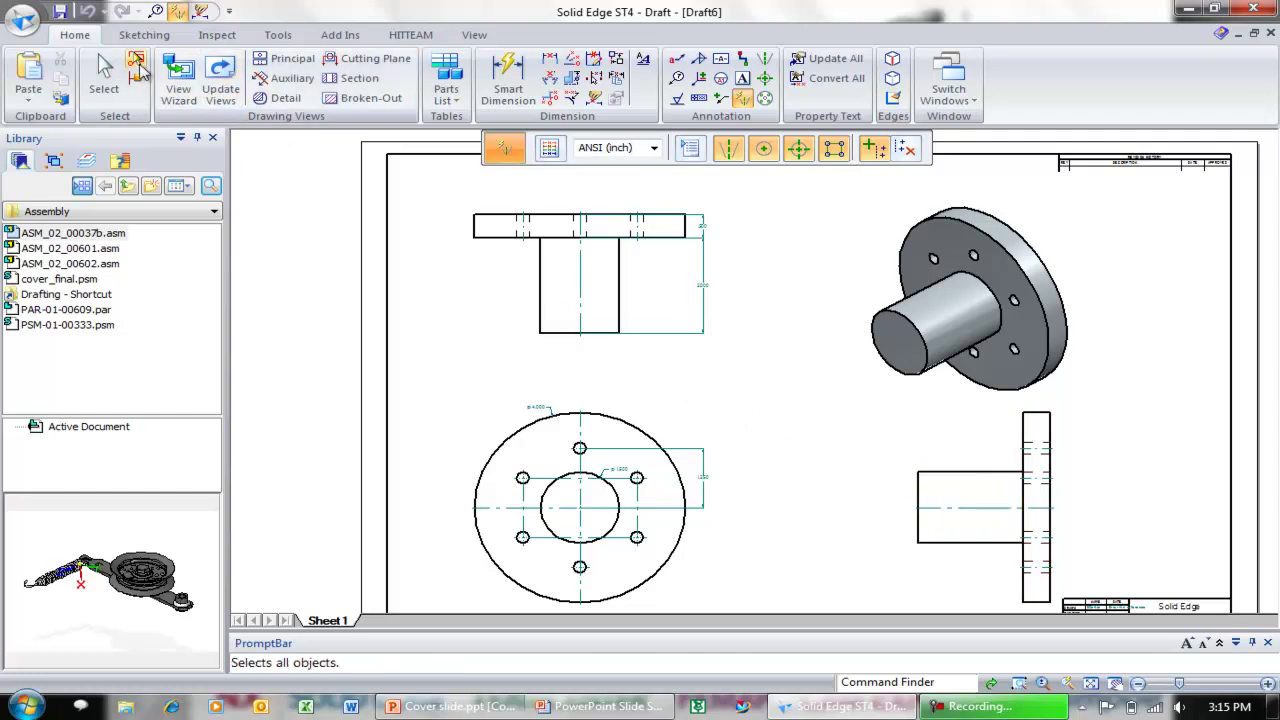
click(104, 72)
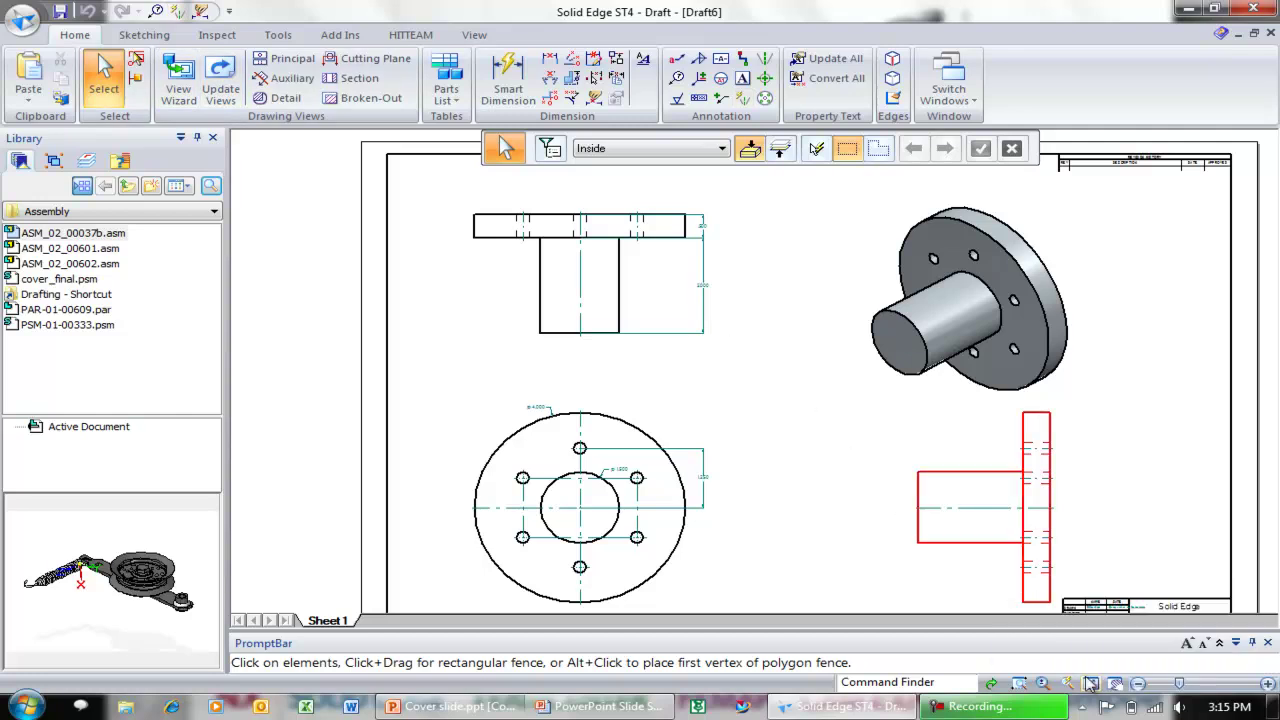
- Create a vertical cutting plane line through the center of the front view, with its viewing direction toward the left
click(1090, 684)
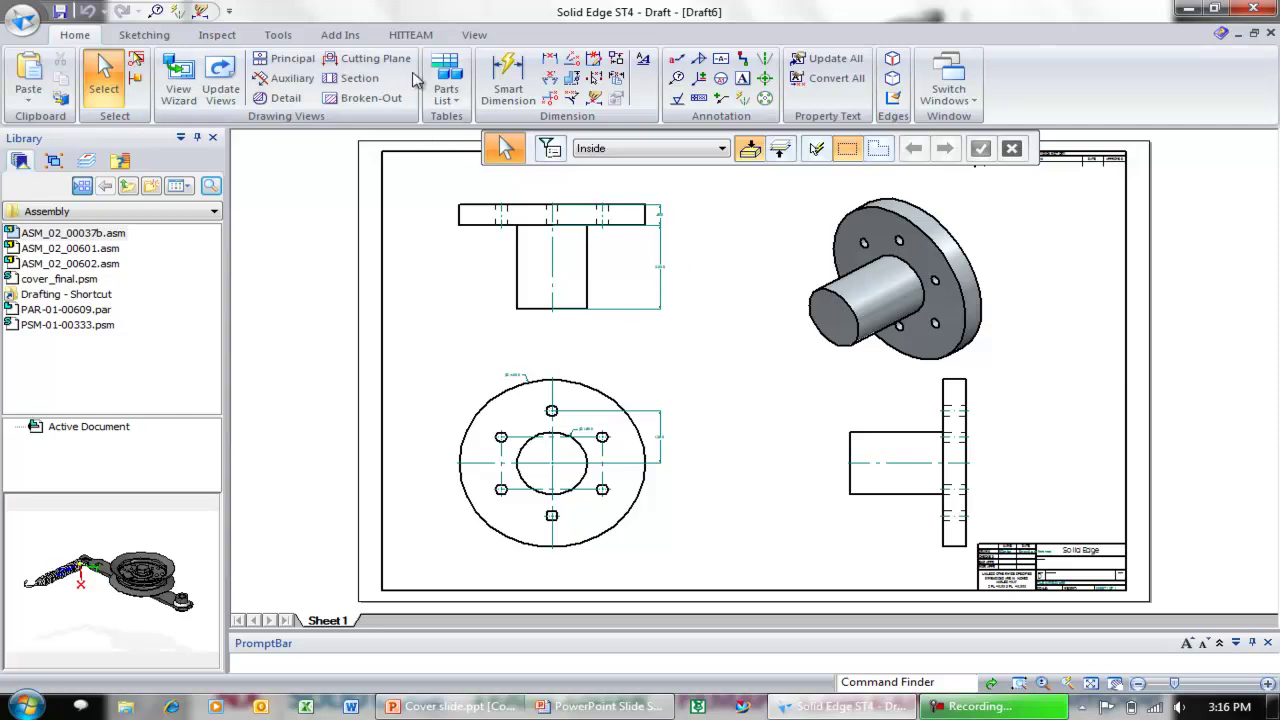
click(376, 62)
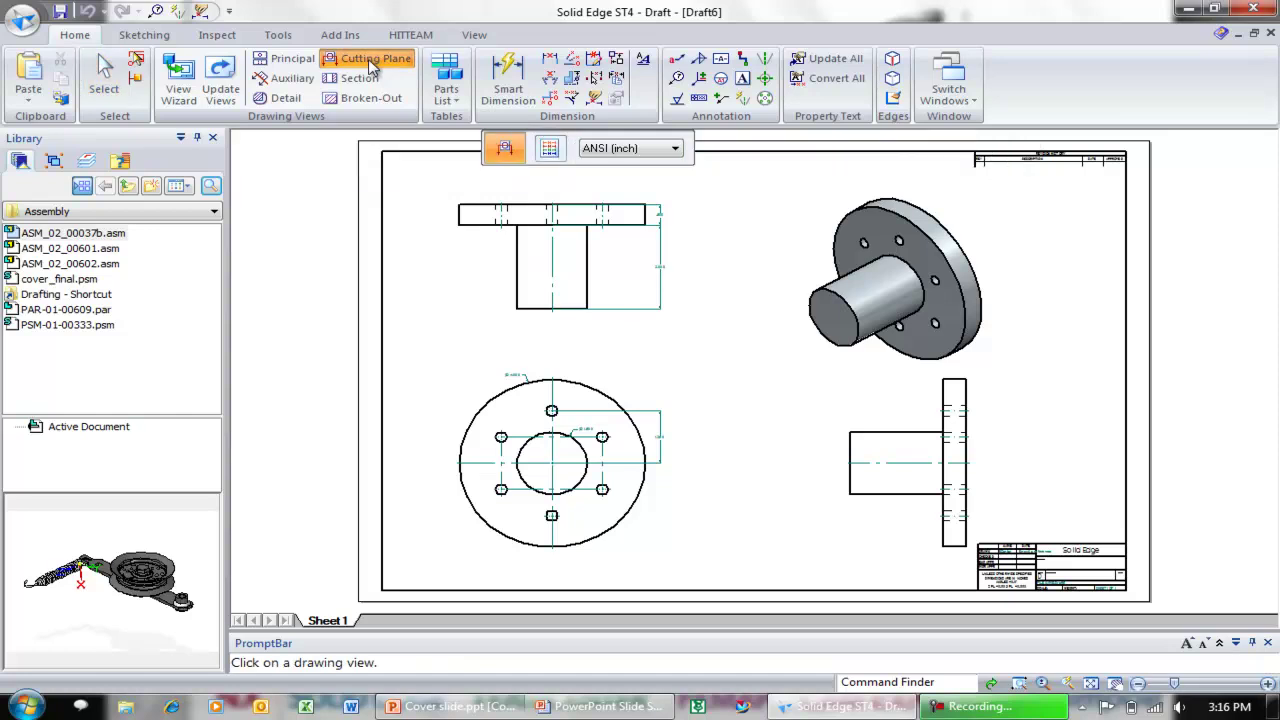
click(495, 393)
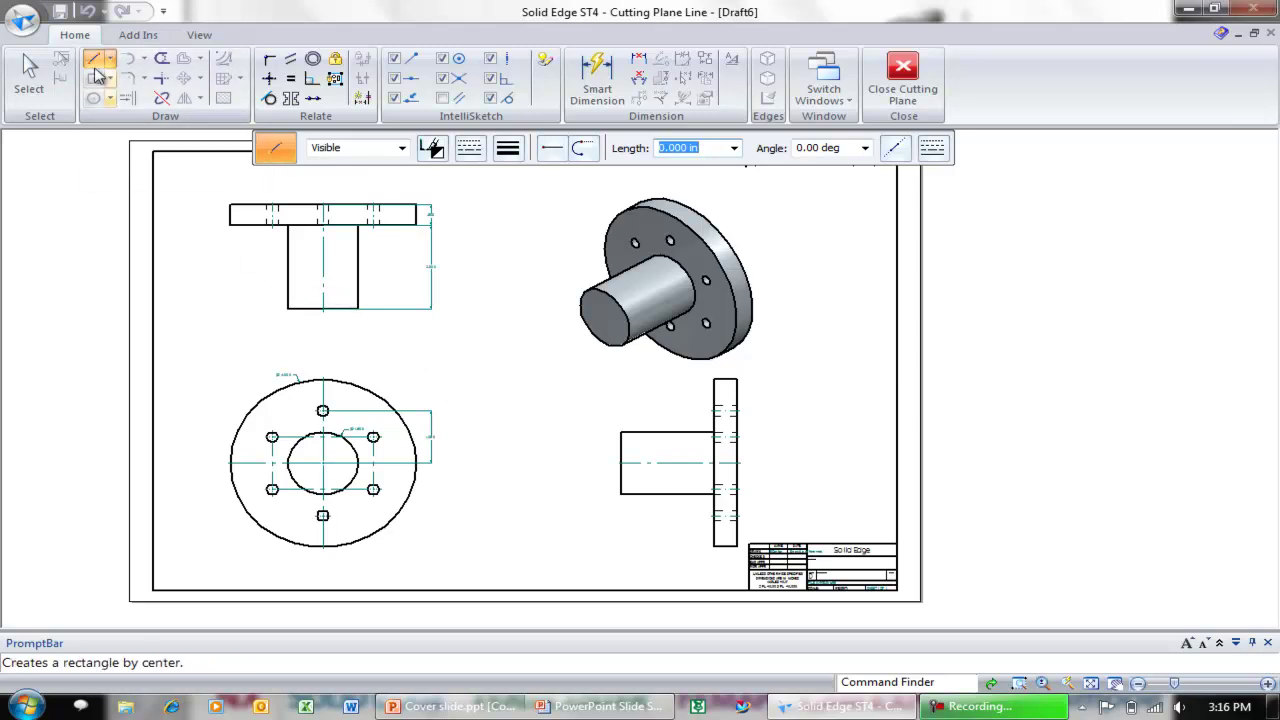
click(322, 350)
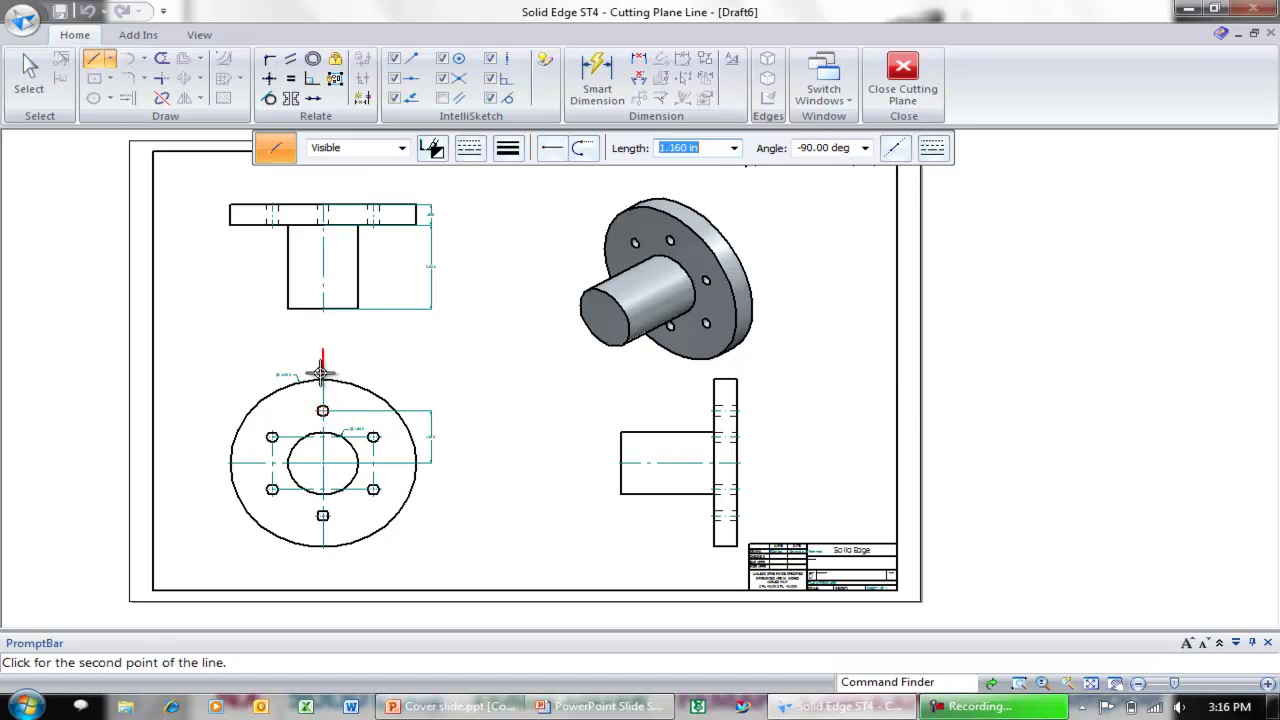
click(323, 563)
click(903, 75)
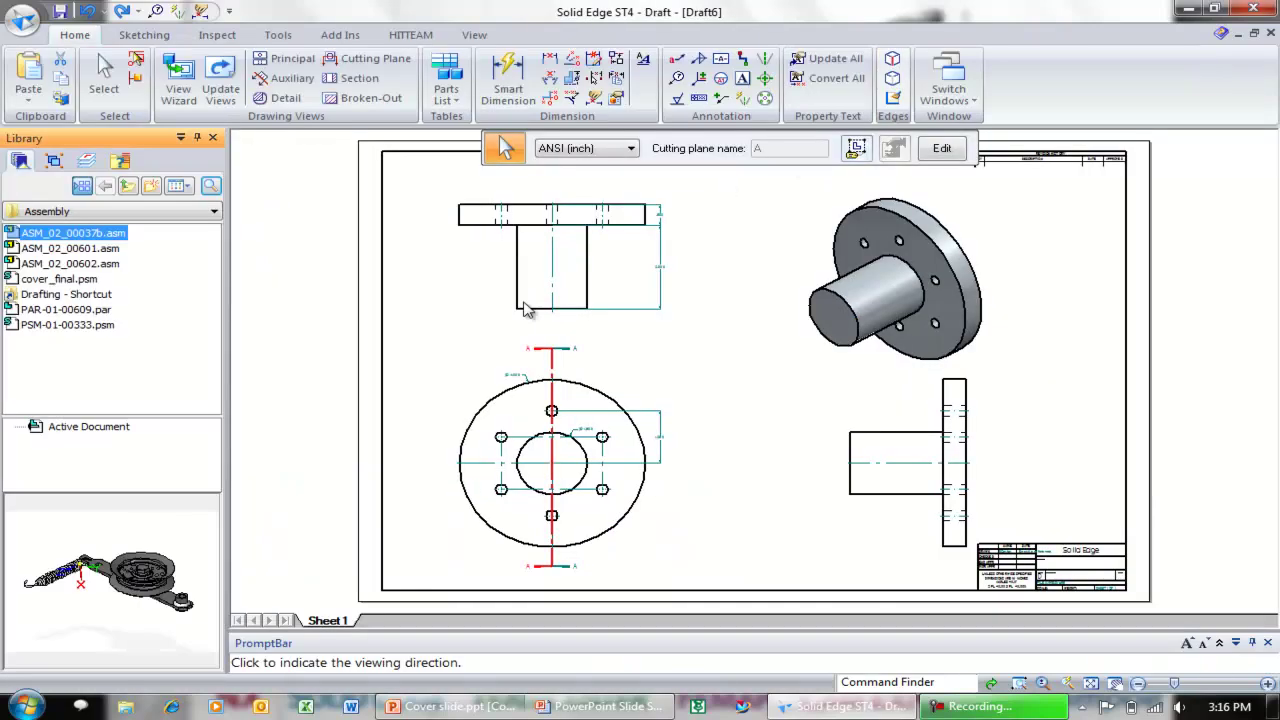
click(440, 358)
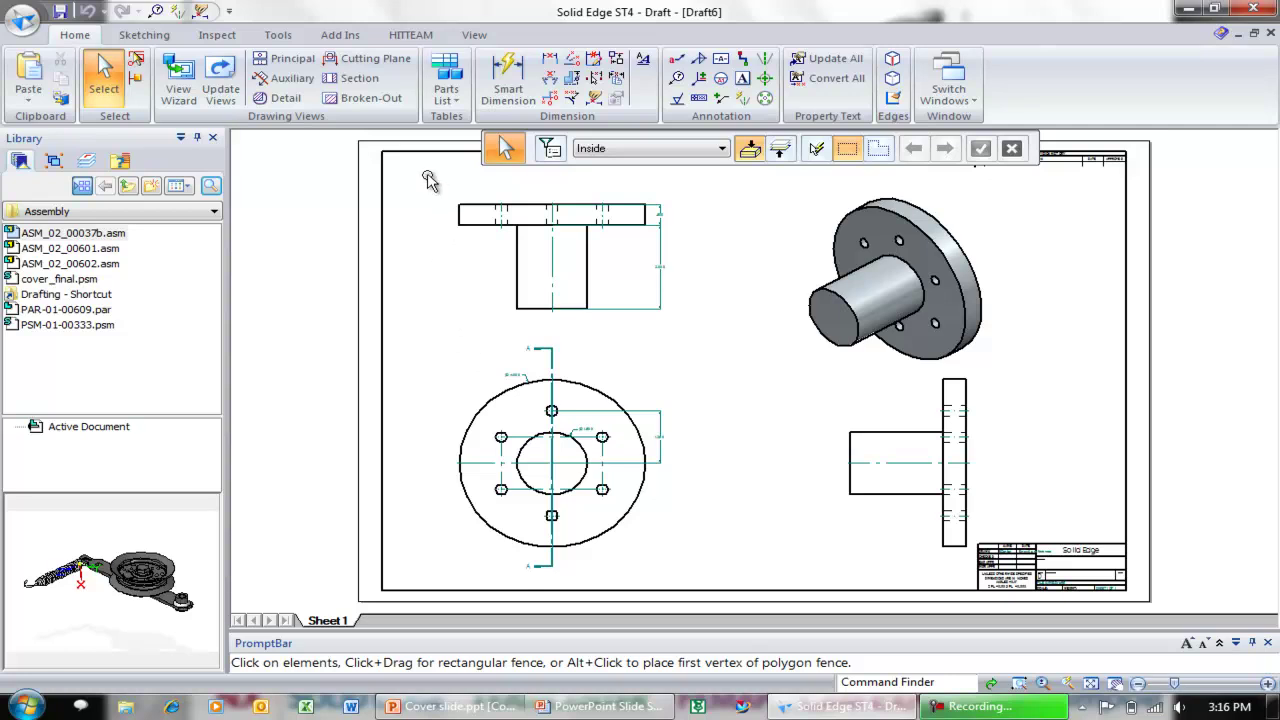
- Create a section view from the cutting plane and place it between the front and right views
click(376, 82)
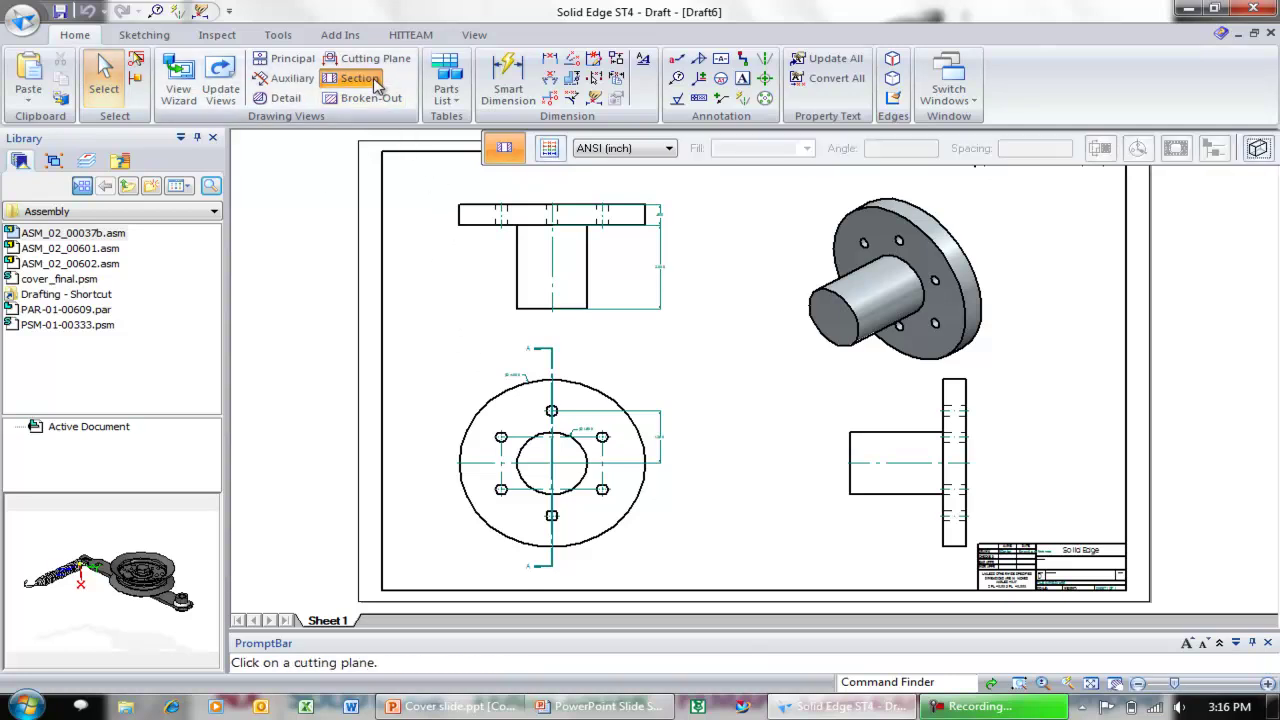
click(553, 372)
click(743, 410)
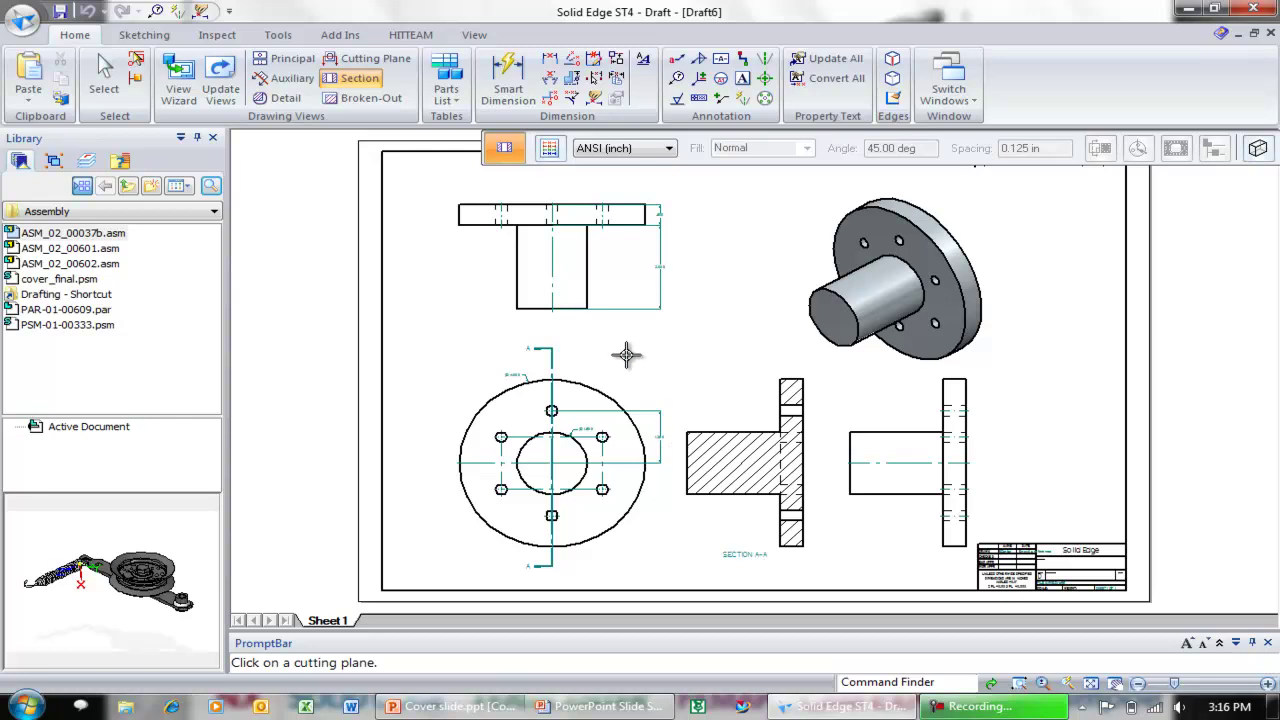
click(105, 78)
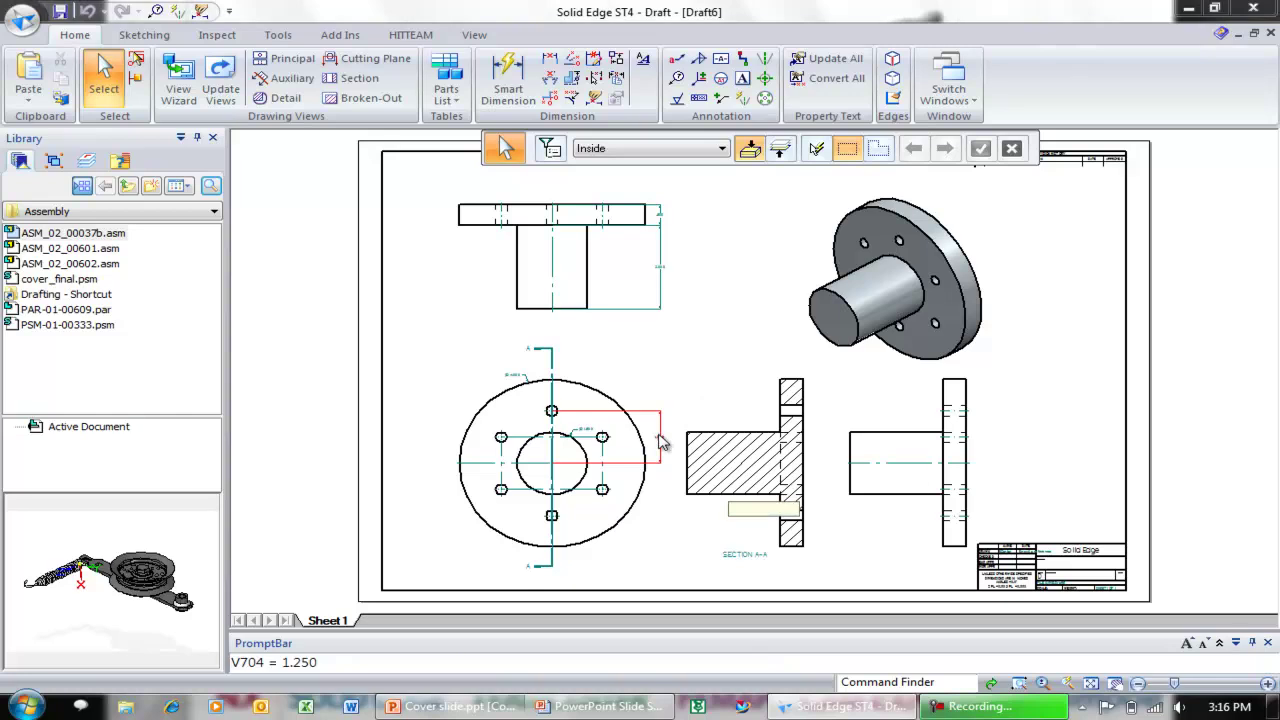
- Increase the text font size of the 1.250 vertical hole-location dimension in the front view
right_click(663, 443)
click(760, 440)
right_click(970, 518)
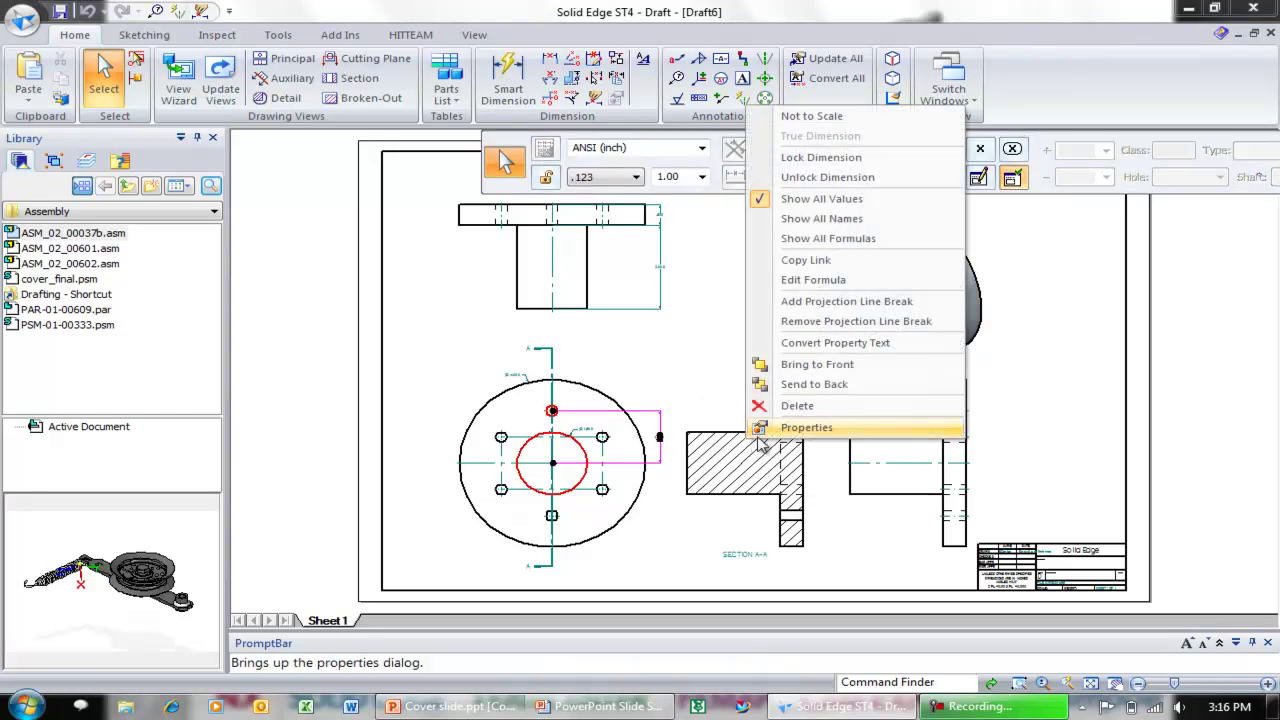
click(1020, 506)
click(688, 152)
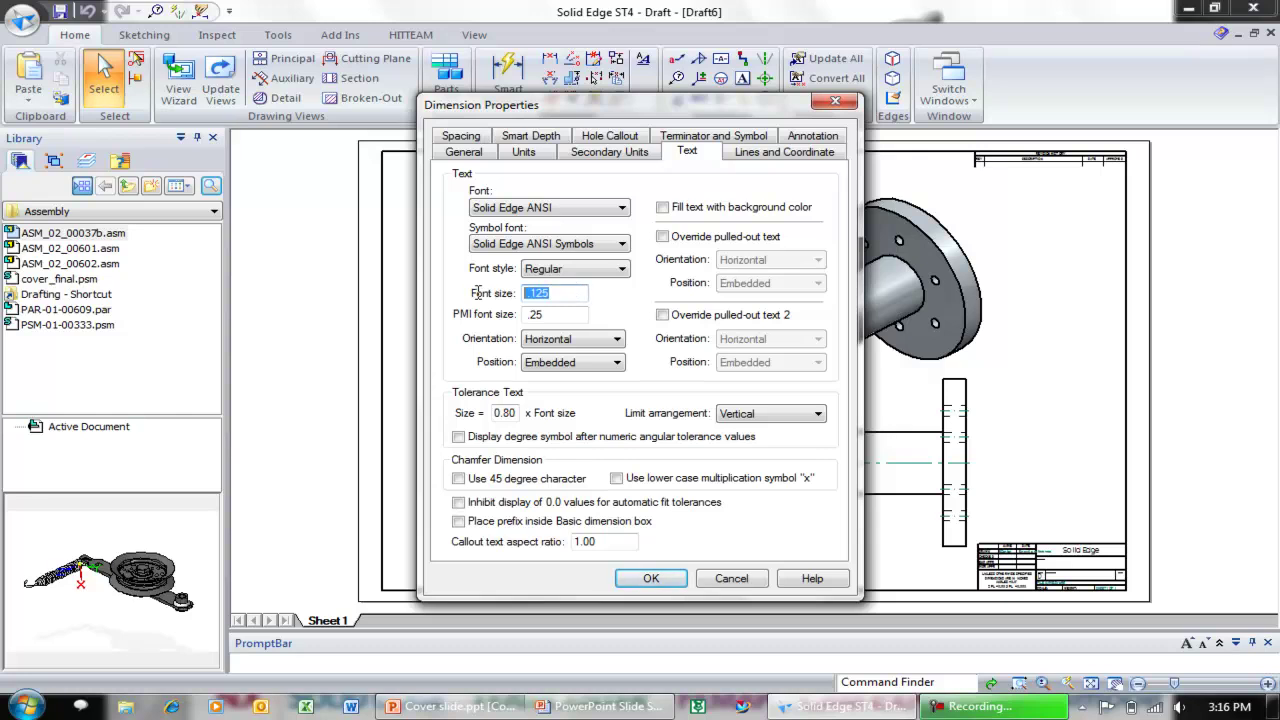
key(Return)
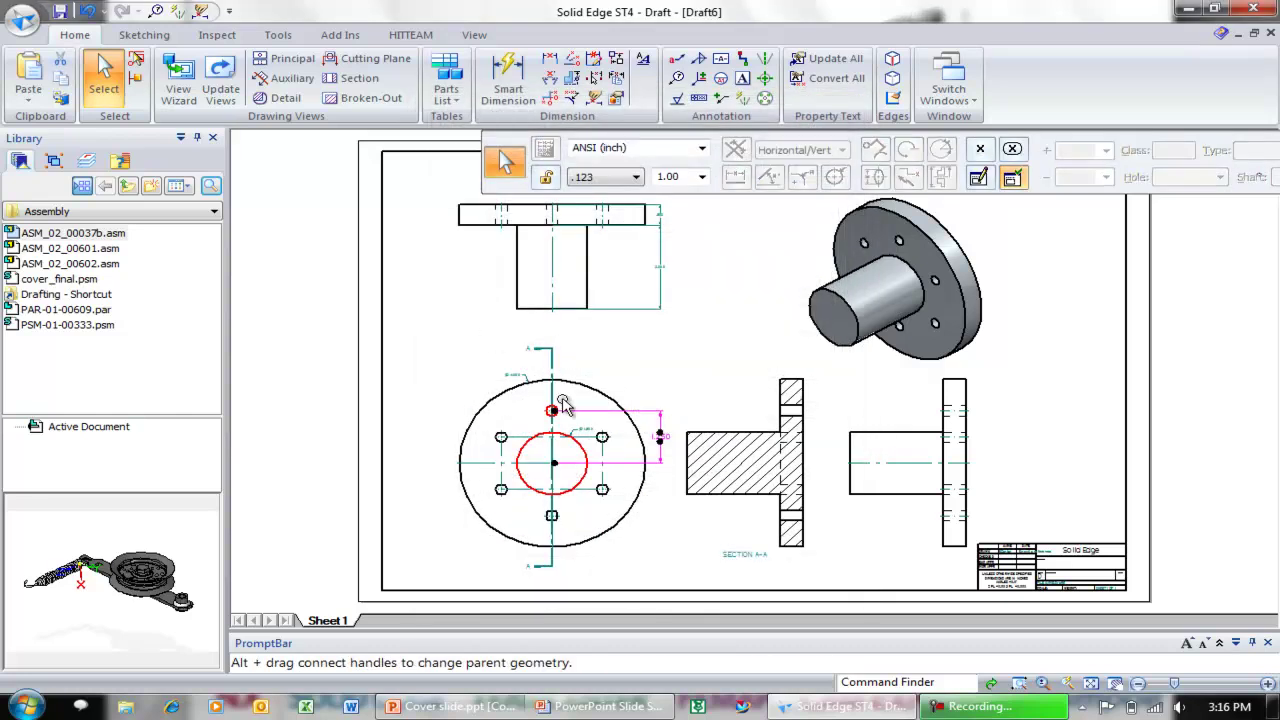
click(735, 374)
click(700, 386)
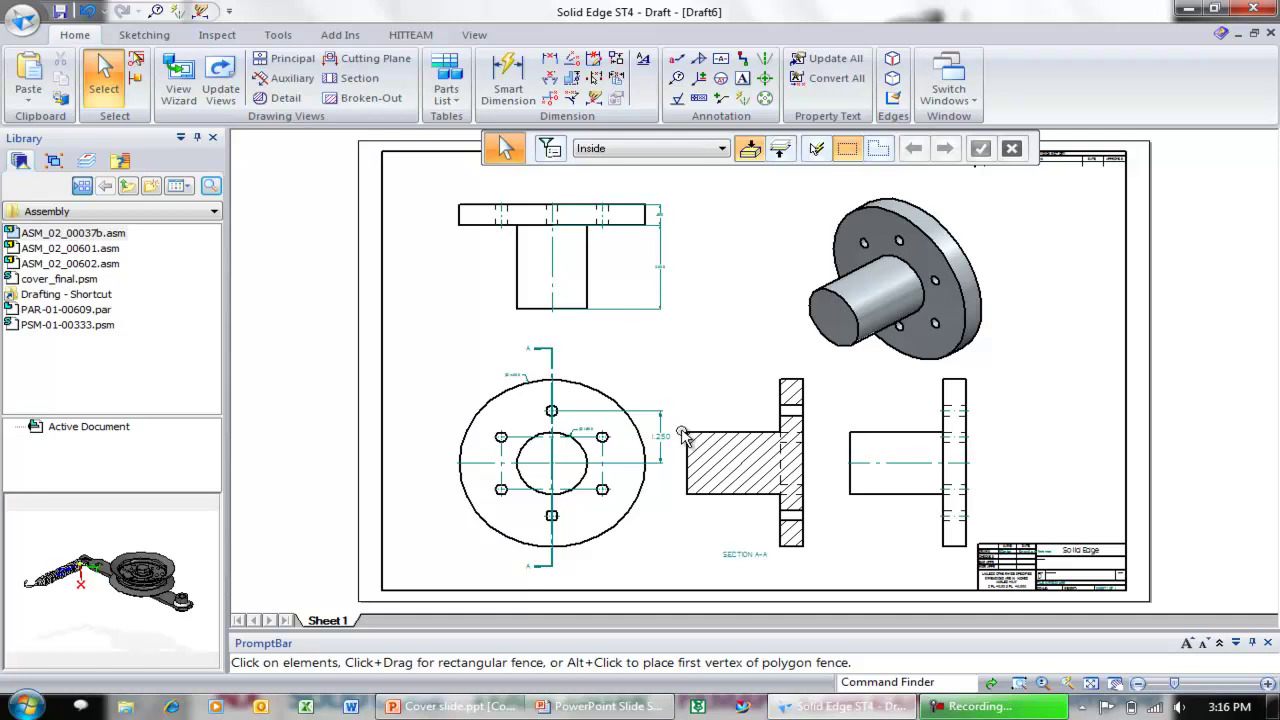
- Modify the ANSI (inch) dimension style to use a font size of .2 and apply it to the drawing
click(645, 62)
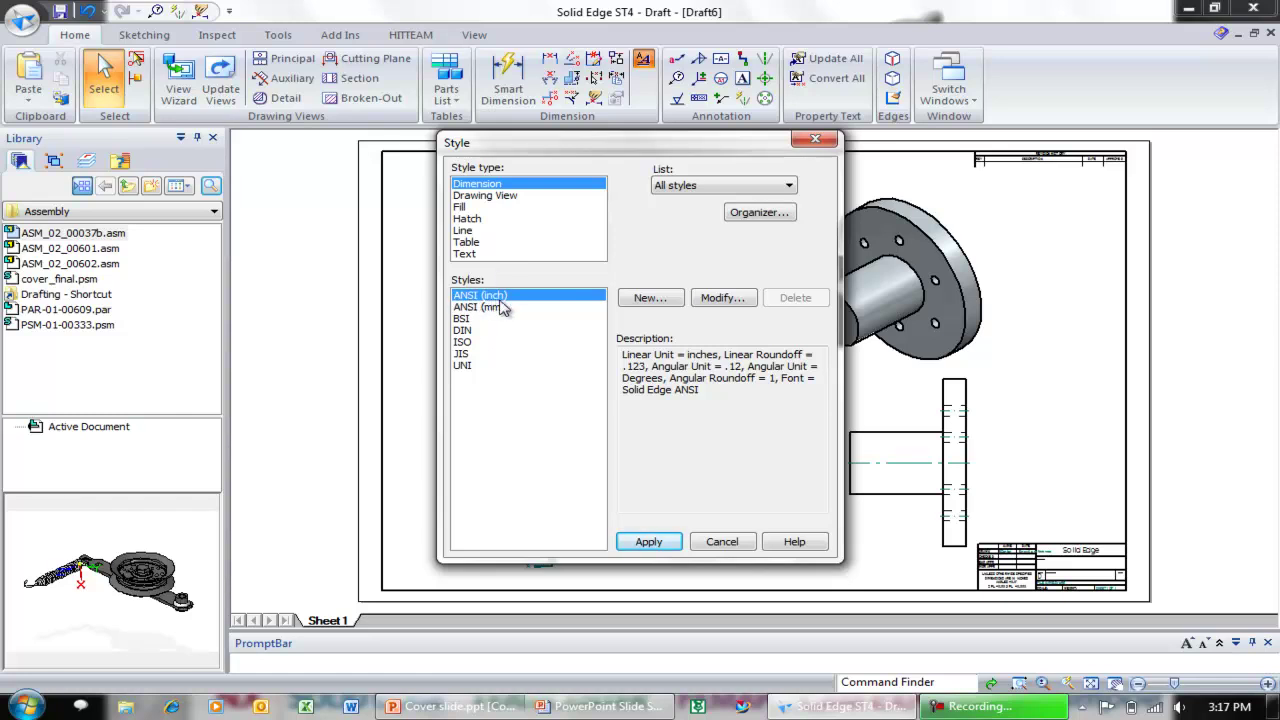
click(720, 298)
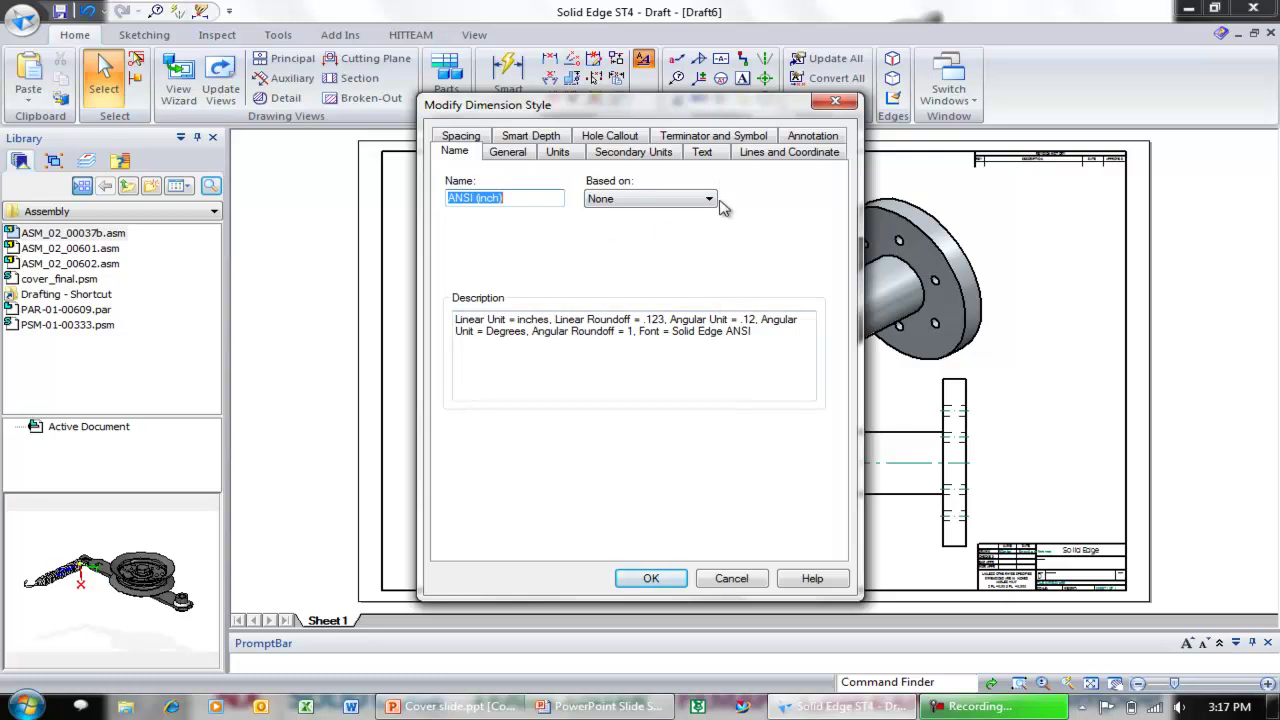
click(703, 152)
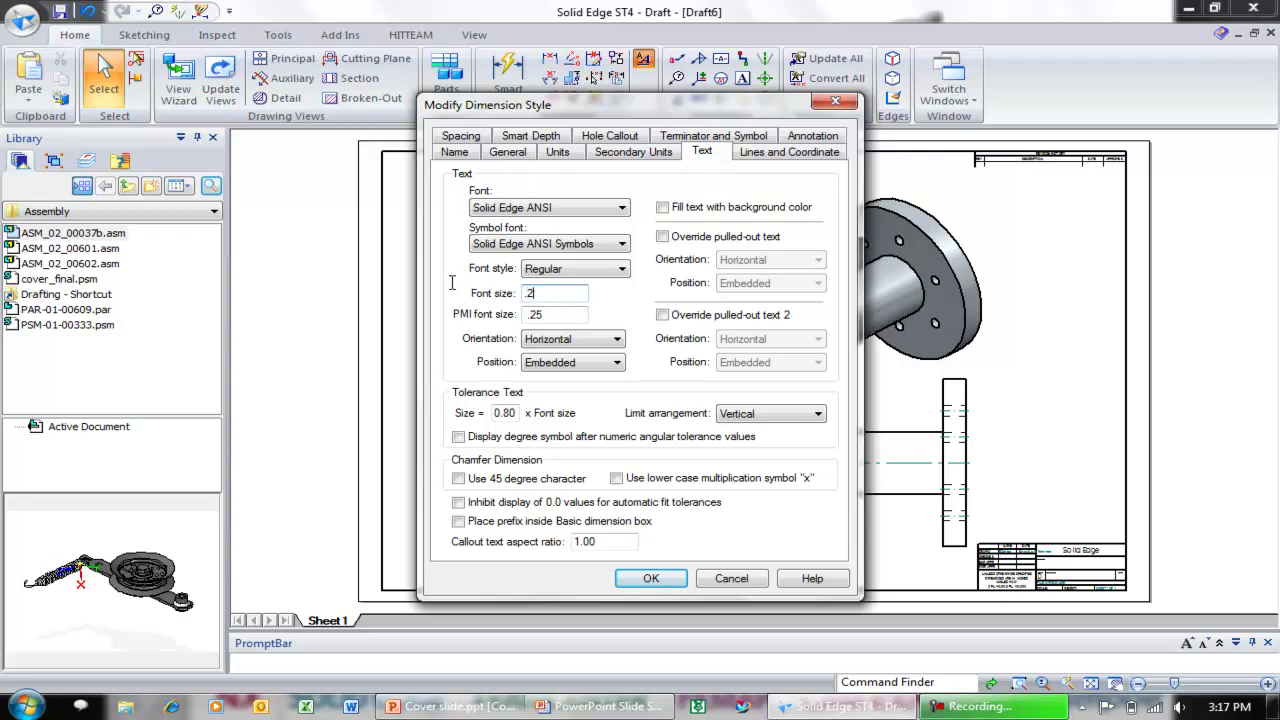
text(.2)
key(Return)
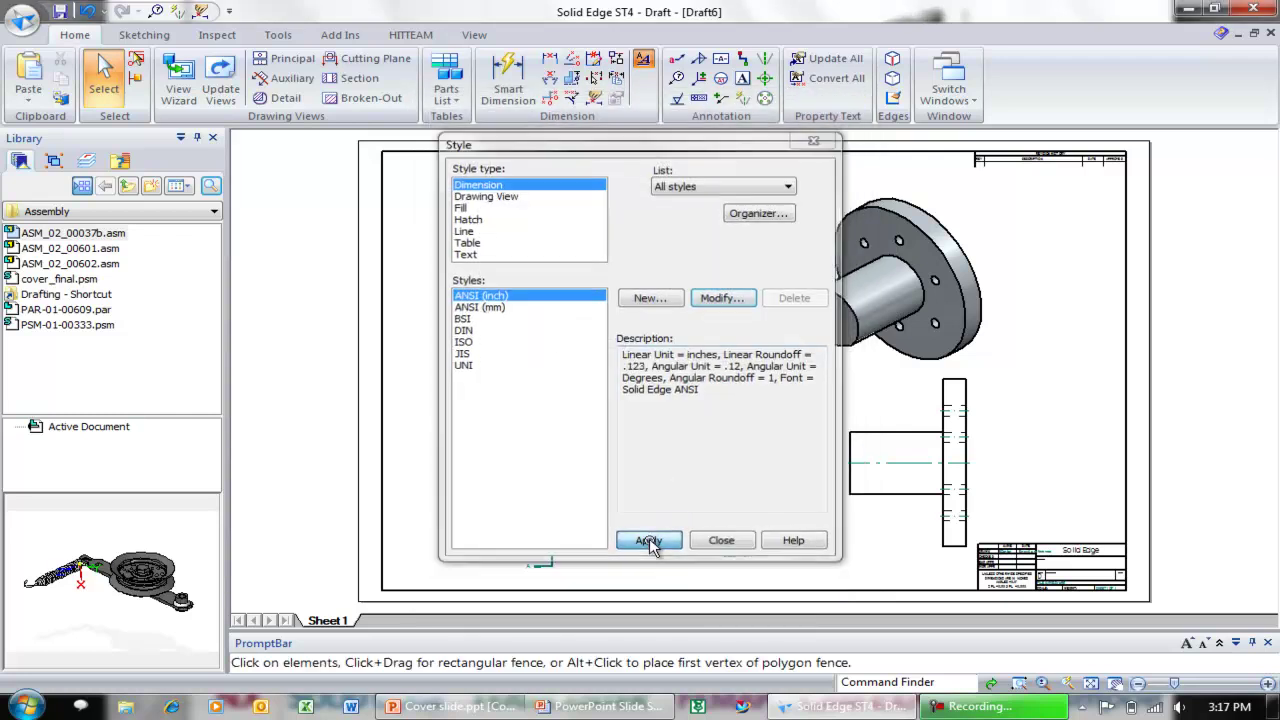
click(649, 541)
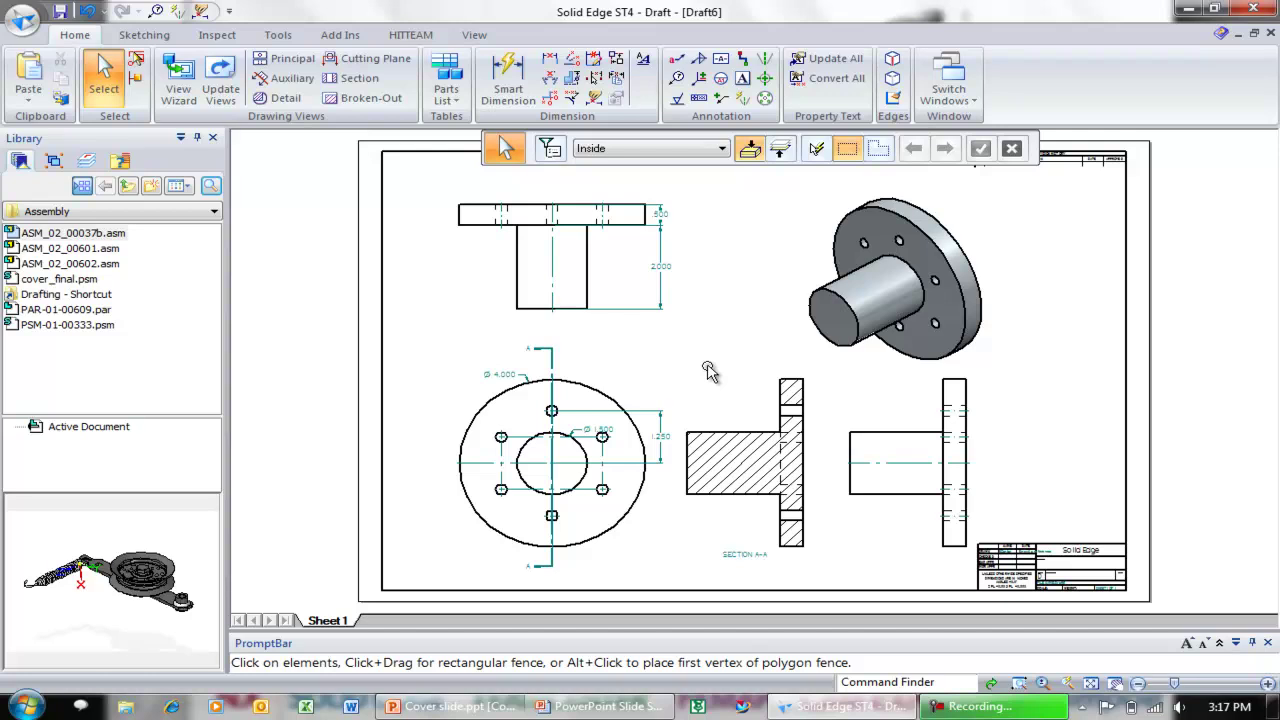
- Examine the dimension text in the front view up close and return to the whole sheet
click(1020, 683)
drag(417, 330, 720, 574)
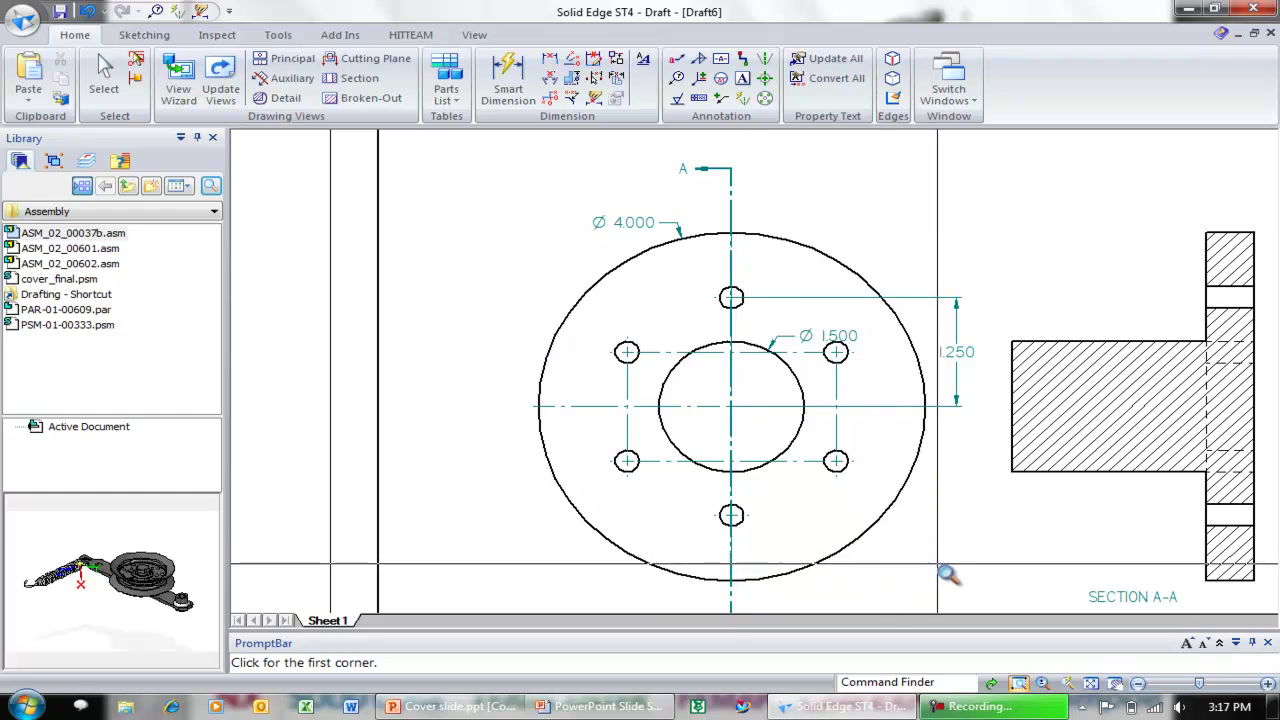
click(1043, 683)
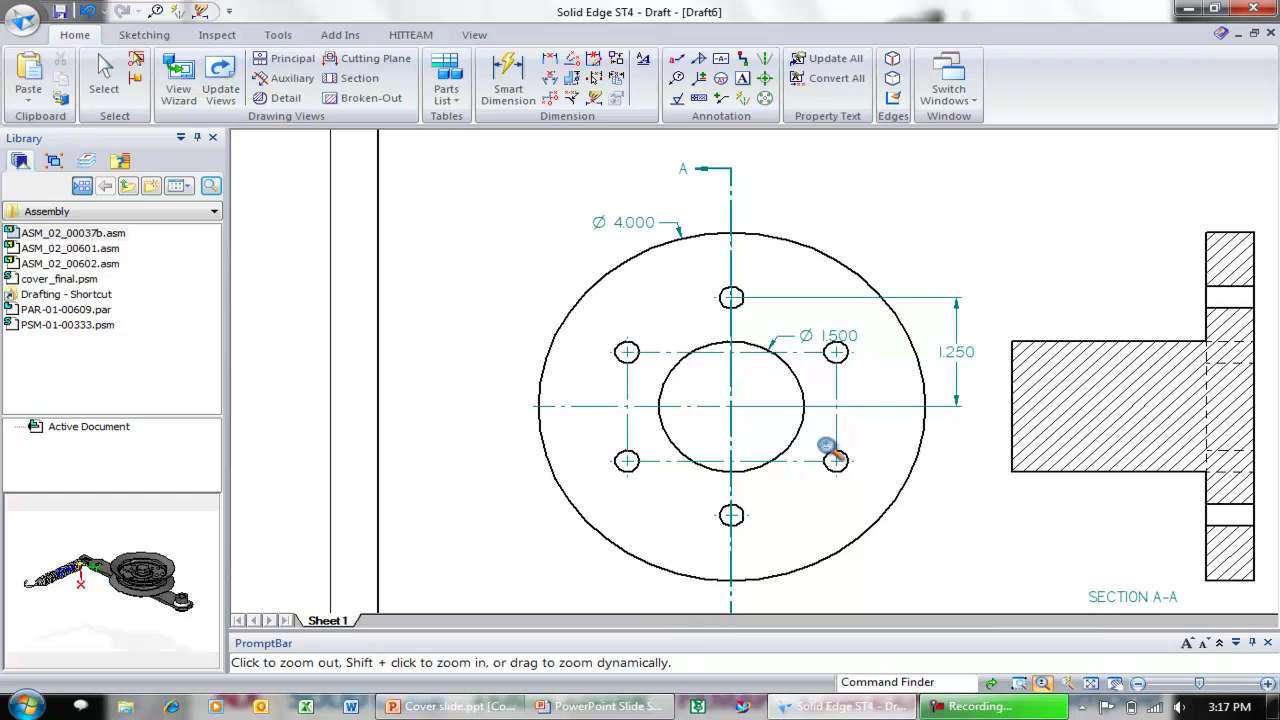
mouse_move(826, 449)
mouse_down()
mouse_move(817, 406)
mouse_move(843, 457)
mouse_move(826, 412)
mouse_move(843, 449)
mouse_move(837, 409)
mouse_move(848, 455)
mouse_up()
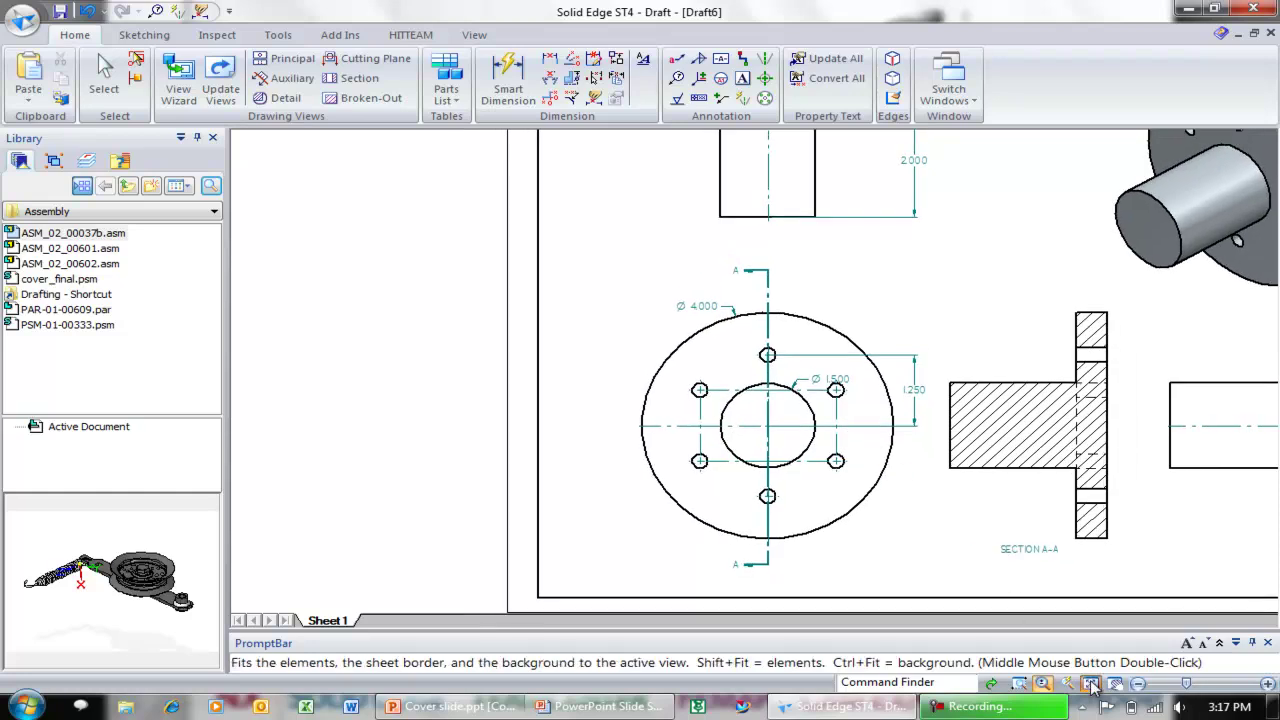
click(1091, 683)
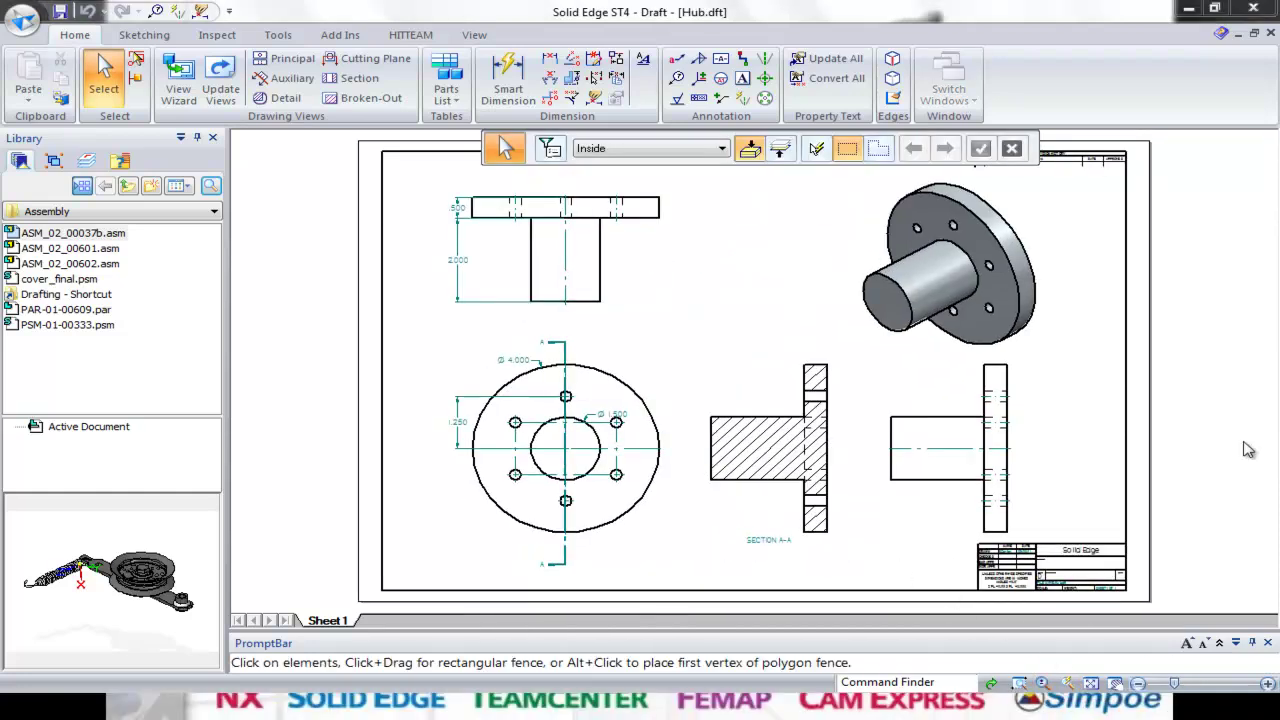